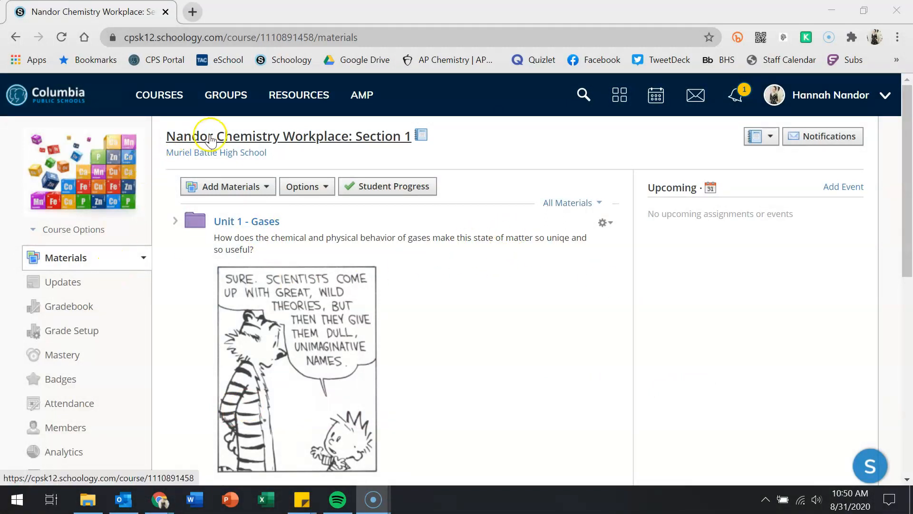
- Scroll through the chemistry course units and open the Add Materials dropdown
{"action": "scroll", "coordinate": [281, 260], "scroll_direction": "down", "scroll_amount": 5}
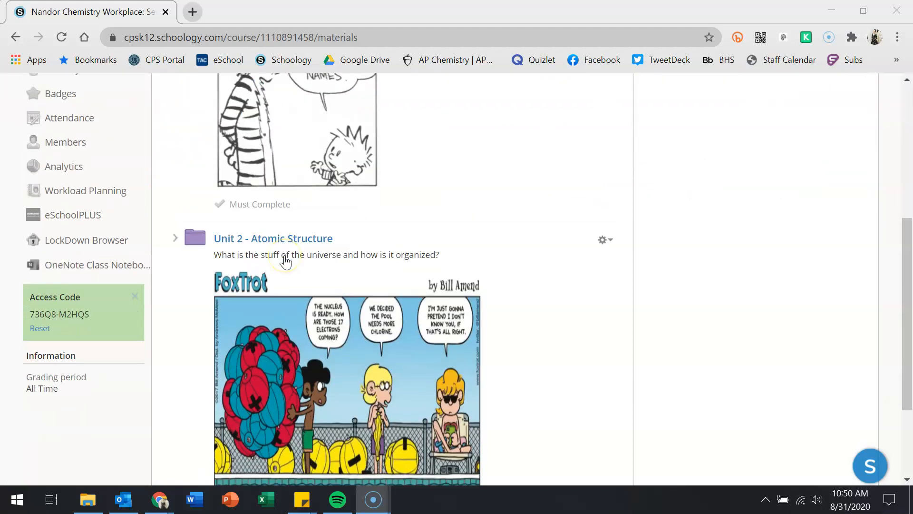
{"action": "scroll", "coordinate": [286, 261], "scroll_direction": "up", "scroll_amount": 4}
{"action": "left_click", "coordinate": [246, 238]}
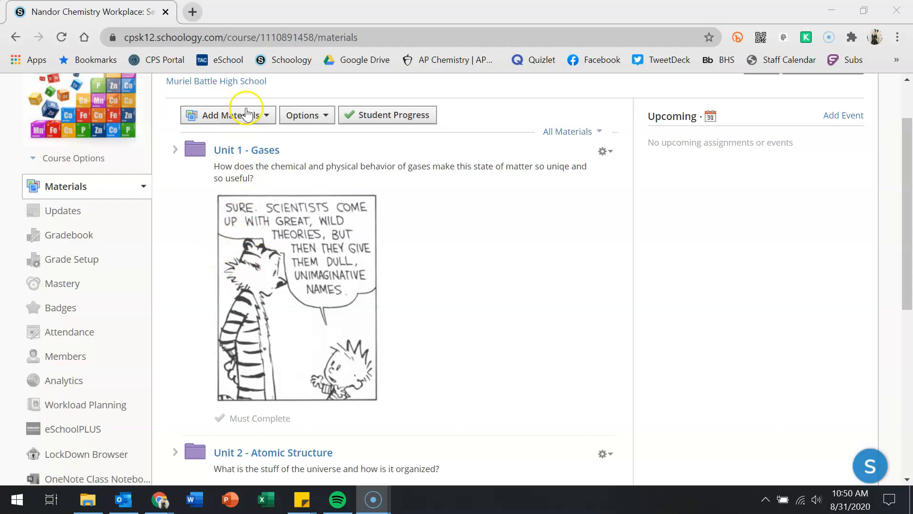
{"action": "scroll", "coordinate": [272, 259], "scroll_direction": "down", "scroll_amount": 4}
{"action": "scroll", "coordinate": [274, 259], "scroll_direction": "up", "scroll_amount": 5}
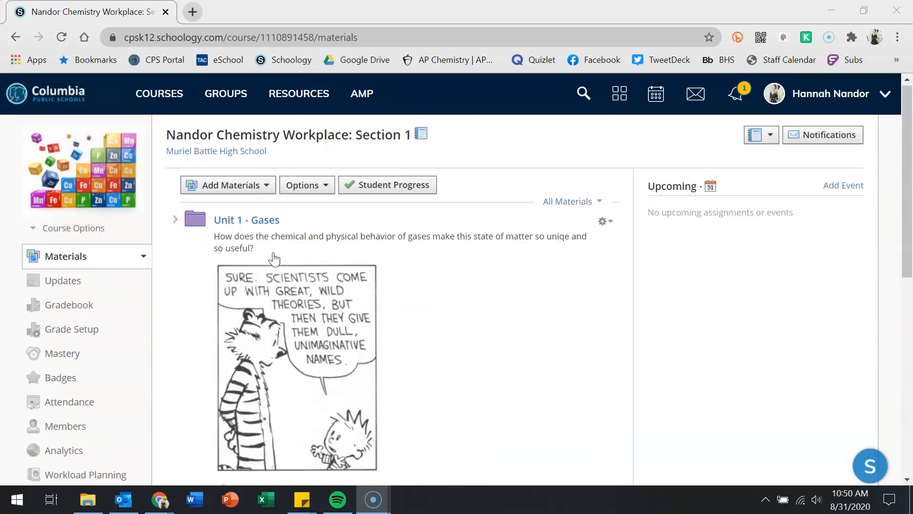
{"action": "left_click", "coordinate": [243, 187]}
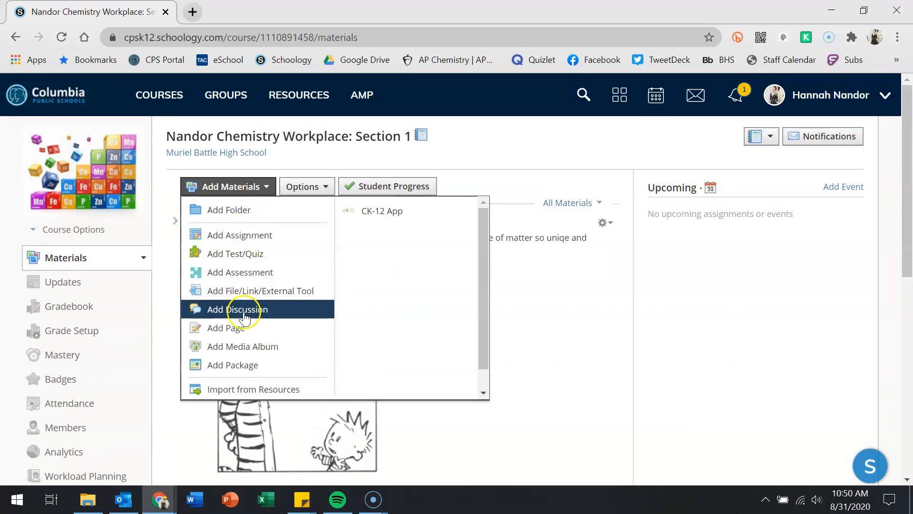
{"action": "scroll", "coordinate": [241, 307], "scroll_direction": "down", "scroll_amount": 1}
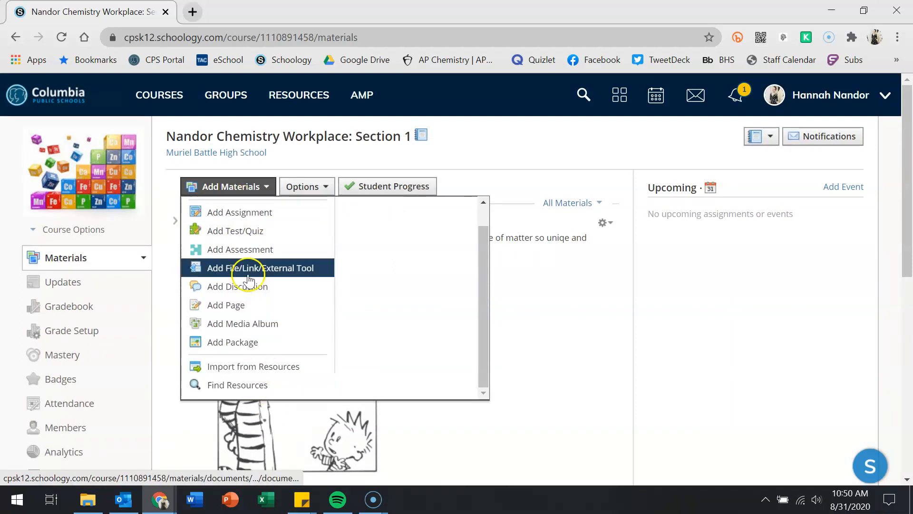
{"action": "left_click", "coordinate": [256, 187]}
{"action": "scroll", "coordinate": [289, 300], "scroll_direction": "down", "scroll_amount": 6}
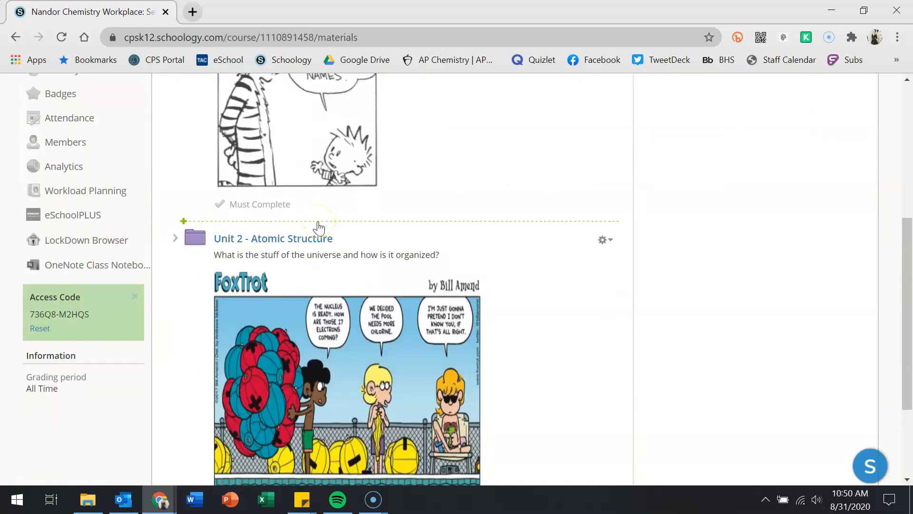
{"action": "left_click", "coordinate": [192, 222]}
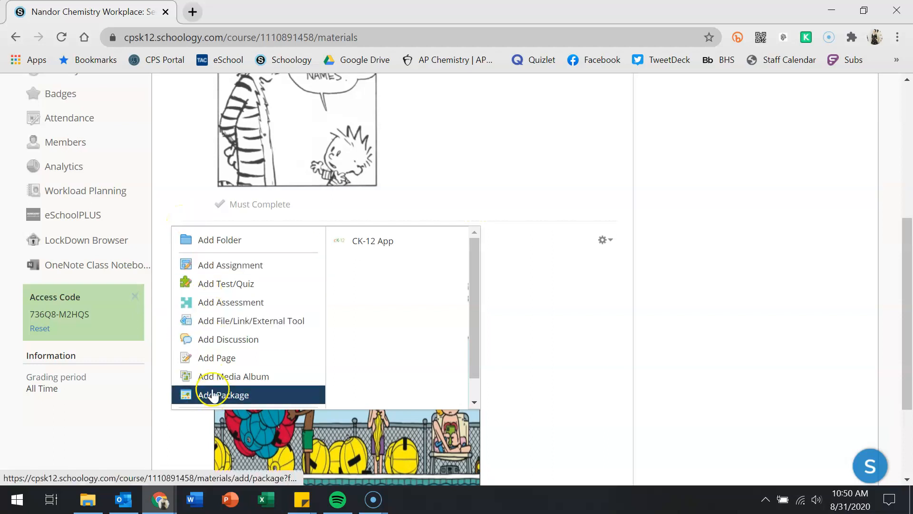
{"action": "left_click", "coordinate": [714, 288]}
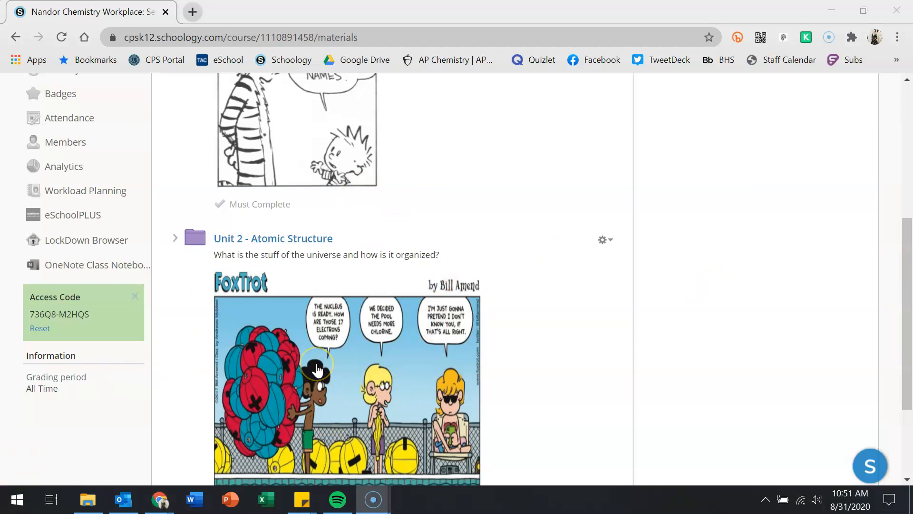
{"action": "scroll", "coordinate": [317, 370], "scroll_direction": "up", "scroll_amount": 6}
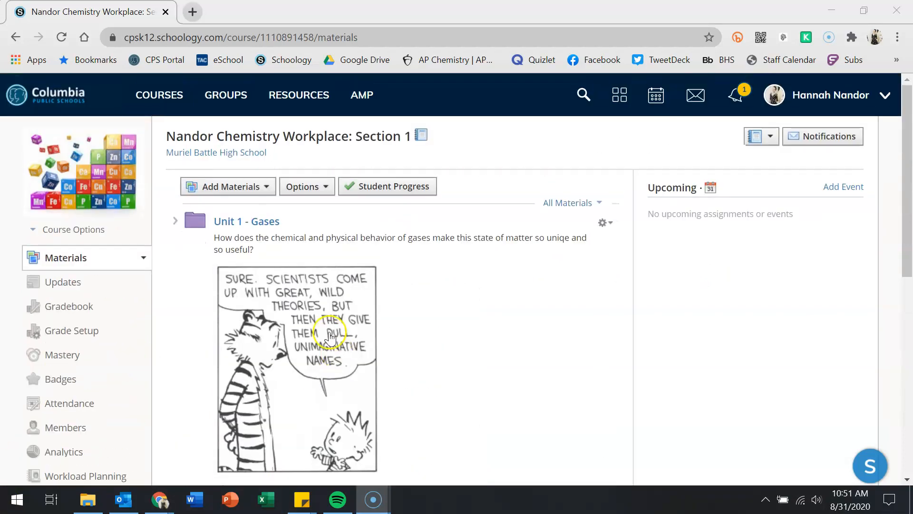
{"action": "left_click", "coordinate": [245, 204]}
- Add a folder titled 'Class Resources' with a green folder color
{"action": "left_click", "coordinate": [242, 221]}
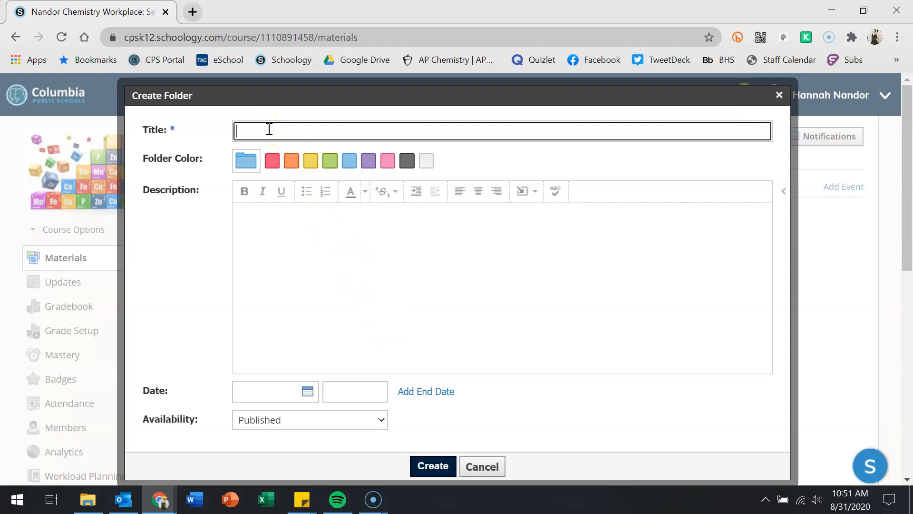
{"action": "type", "text": "Class "}
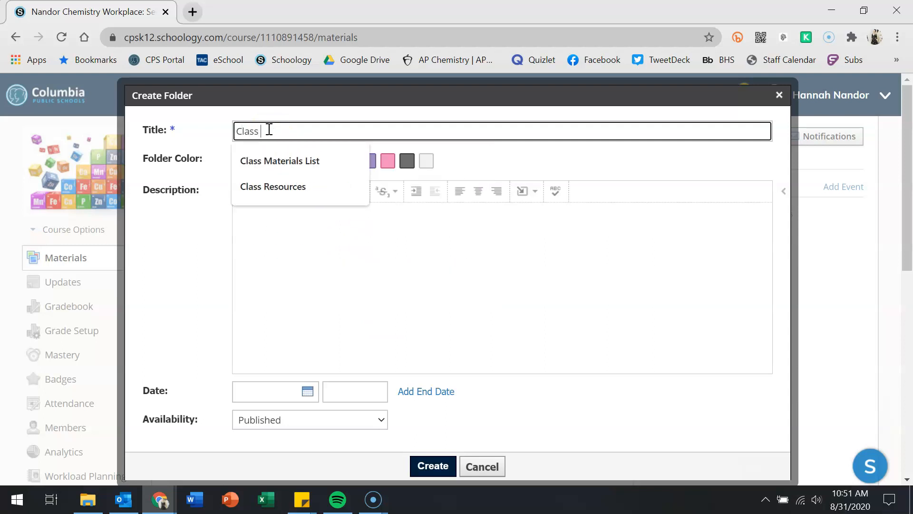
{"action": "type", "text": "Resources"}
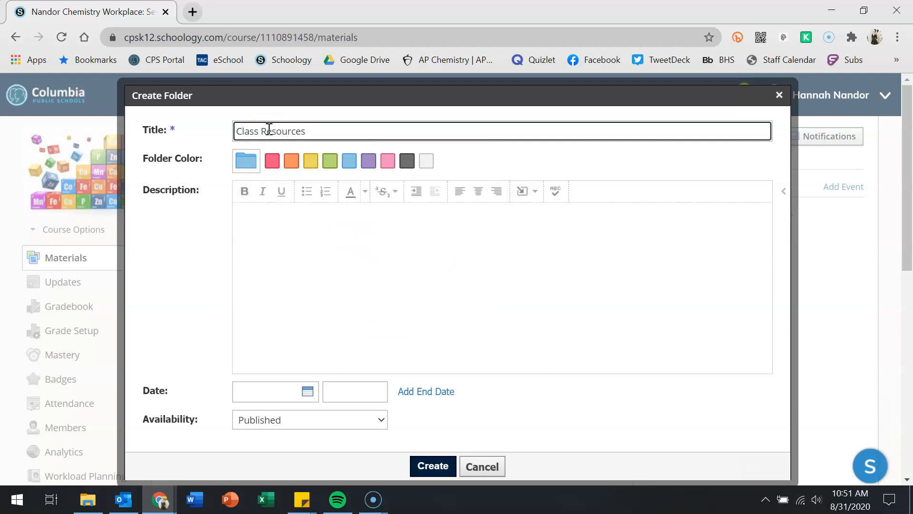
{"action": "left_click", "coordinate": [330, 163]}
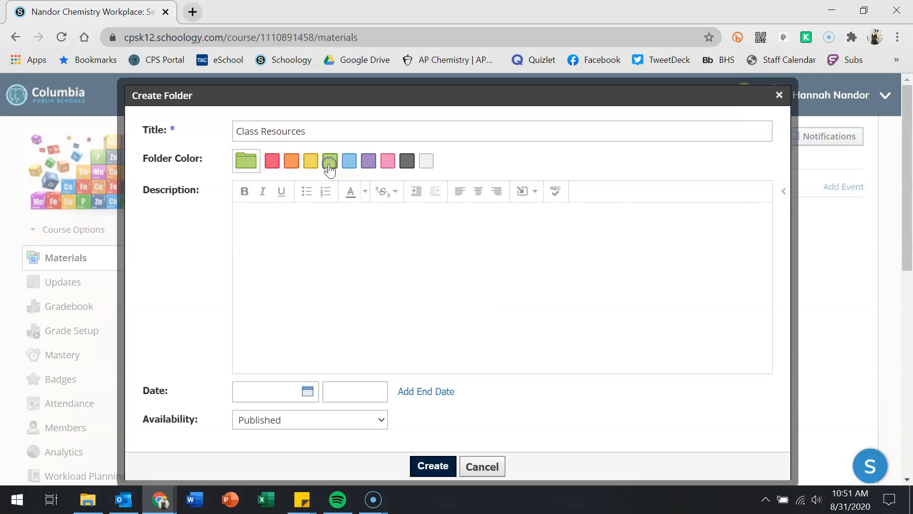
{"action": "left_click", "coordinate": [294, 243]}
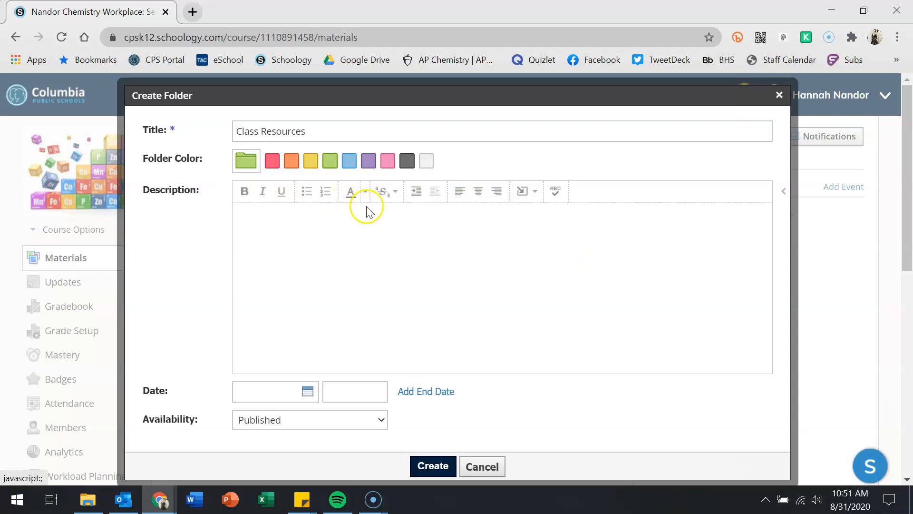
- Try the description toolbar's formatting and image-insert options, cancel them, and enter the general-resources description
{"action": "left_click", "coordinate": [352, 195]}
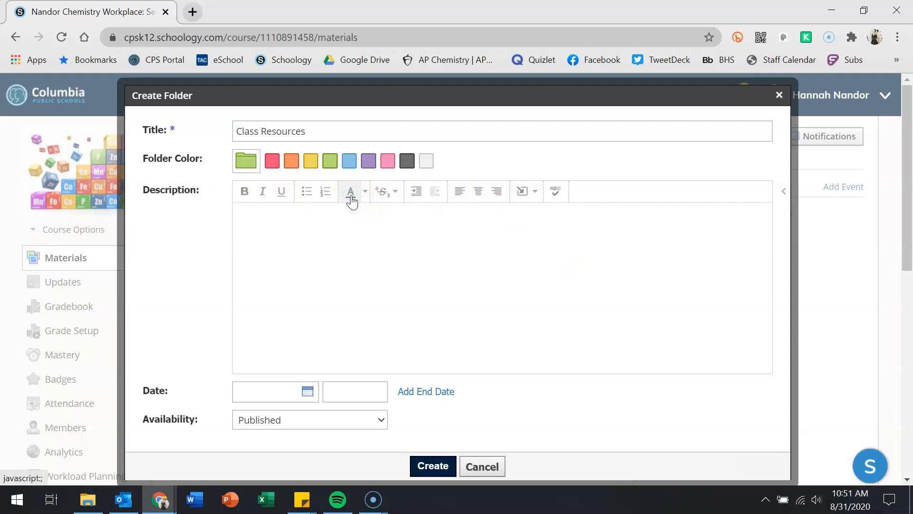
{"action": "left_click", "coordinate": [385, 193]}
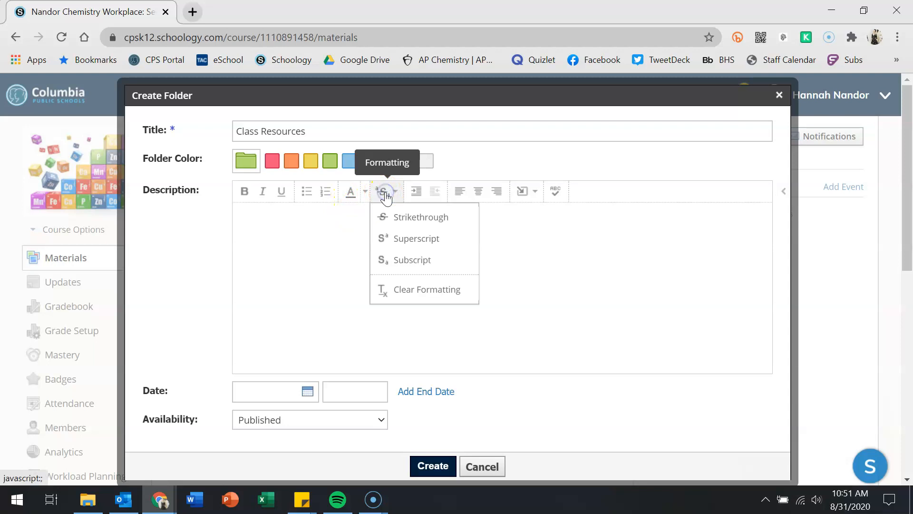
{"action": "left_click", "coordinate": [536, 193]}
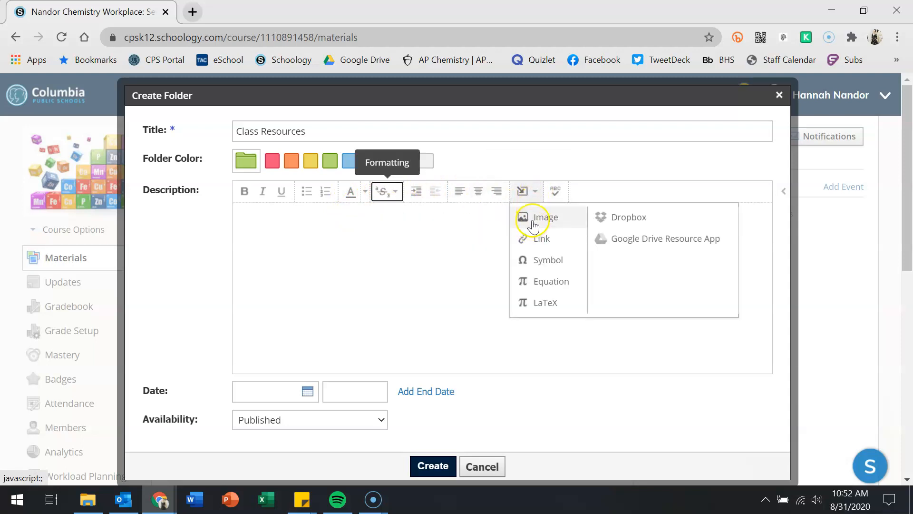
{"action": "left_click", "coordinate": [531, 218]}
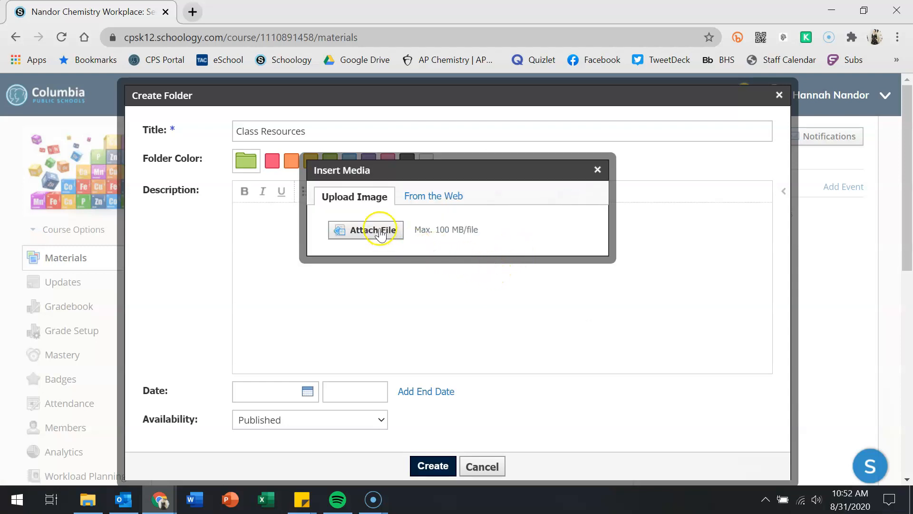
{"action": "left_click", "coordinate": [417, 195]}
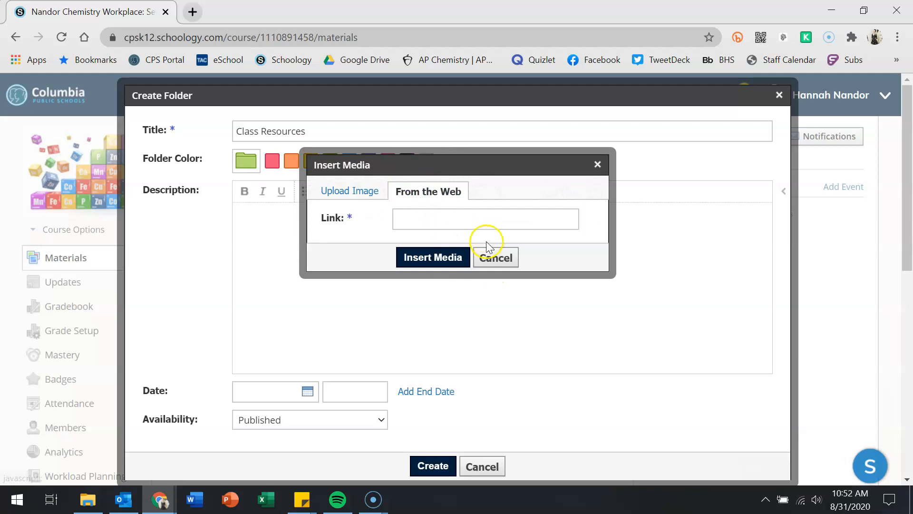
{"action": "left_click", "coordinate": [495, 259]}
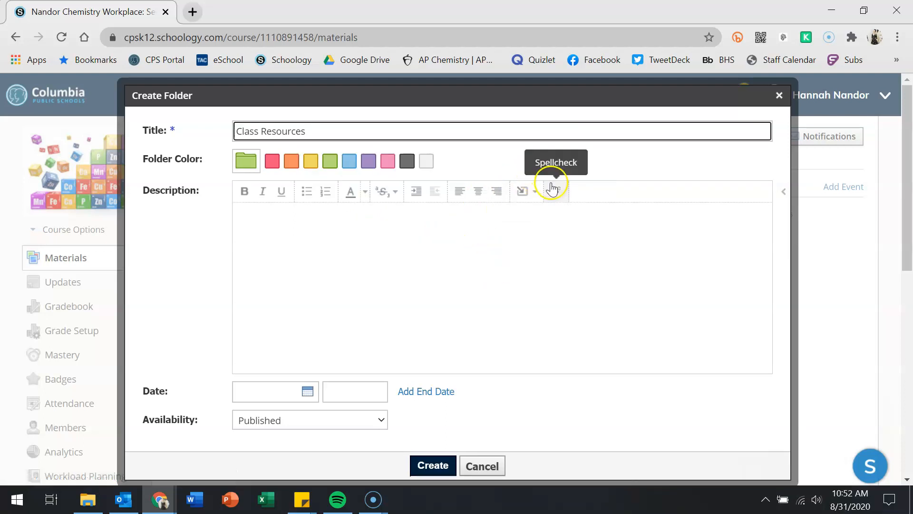
{"action": "left_click", "coordinate": [524, 191]}
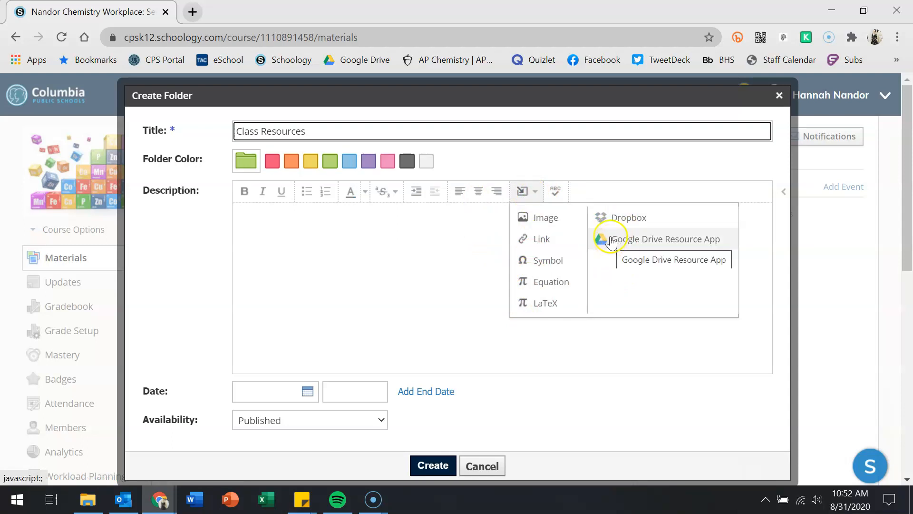
{"action": "left_click", "coordinate": [603, 159]}
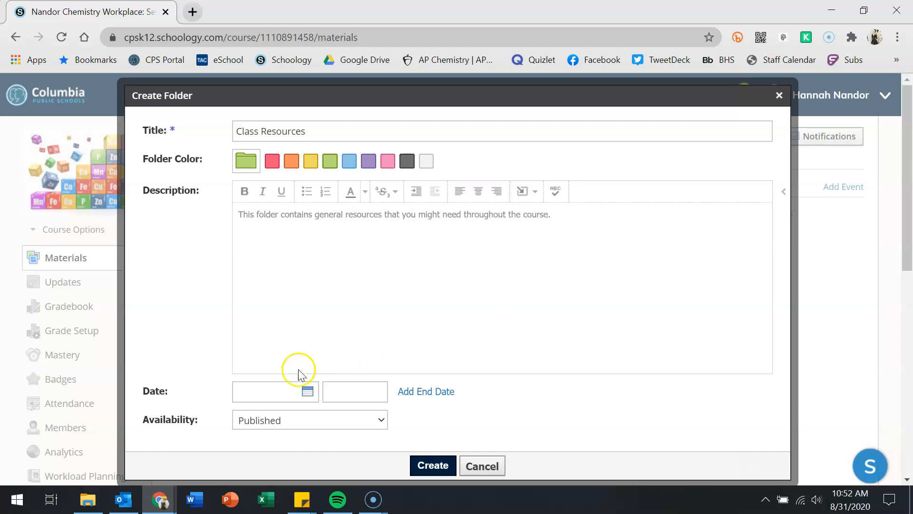
{"action": "left_click", "coordinate": [296, 420]}
- Try the Published, Unpublished and Publish-on-start-date availability options
{"action": "left_click", "coordinate": [296, 421]}
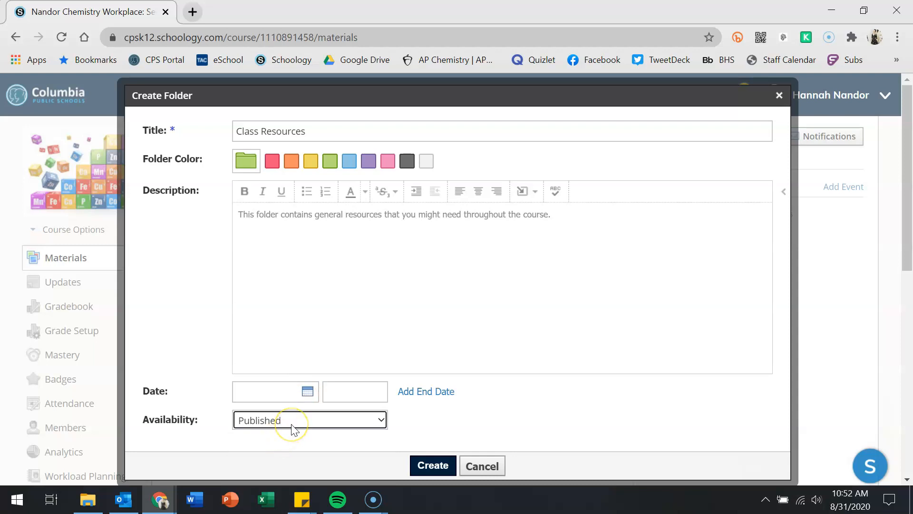
{"action": "left_click", "coordinate": [294, 428]}
{"action": "left_click", "coordinate": [284, 452]}
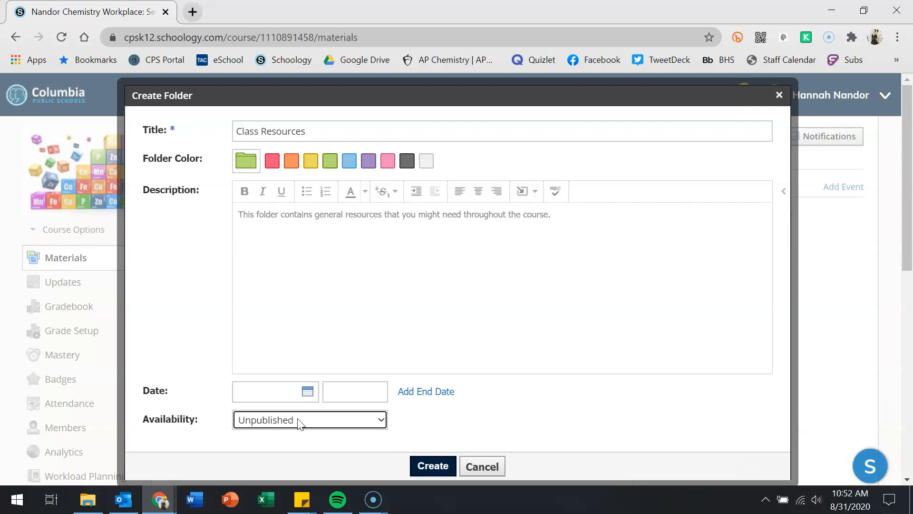
{"action": "left_click", "coordinate": [298, 423]}
{"action": "left_click", "coordinate": [292, 469]}
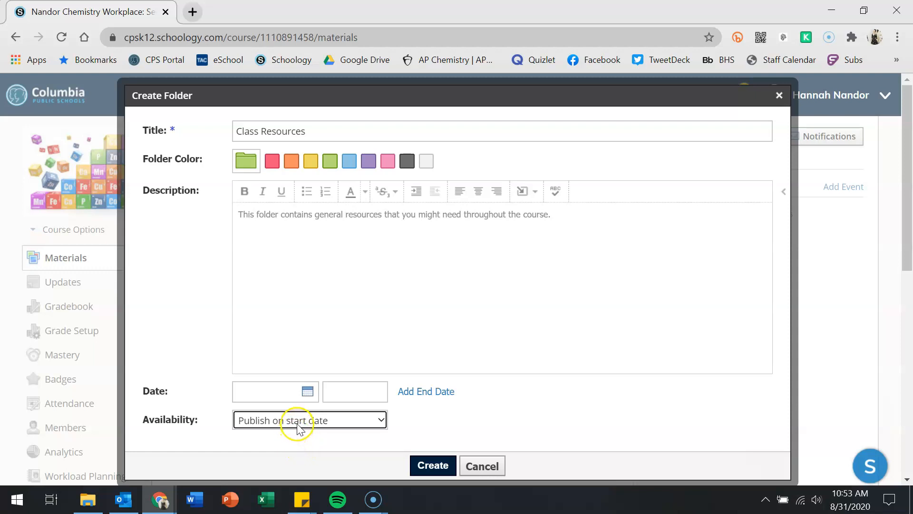
- Set the start date to 11/02/20 and availability to Published during date range
{"action": "left_click", "coordinate": [307, 391]}
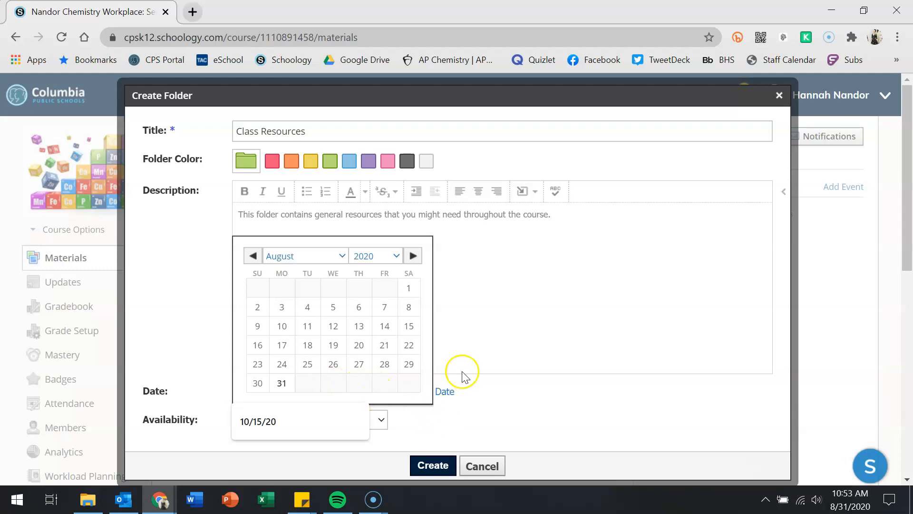
{"action": "left_click", "coordinate": [412, 256]}
{"action": "left_click", "coordinate": [412, 256]}
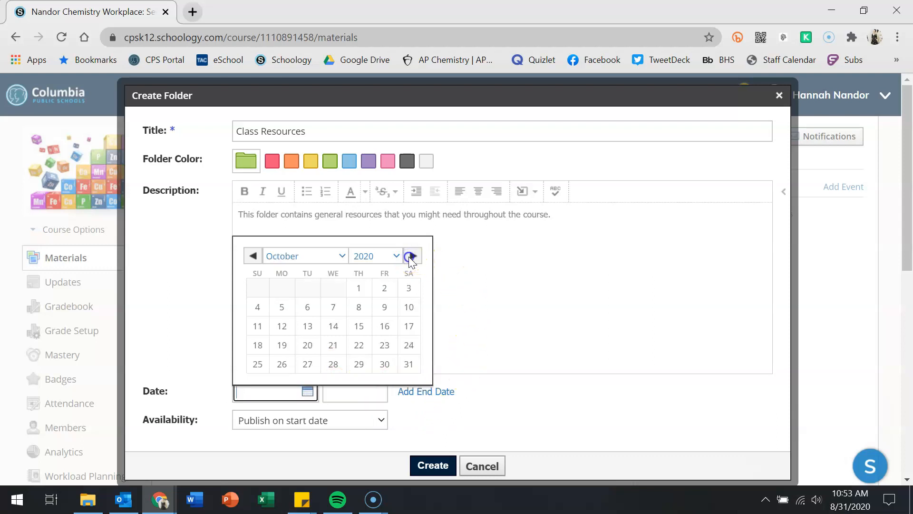
{"action": "left_click", "coordinate": [412, 255]}
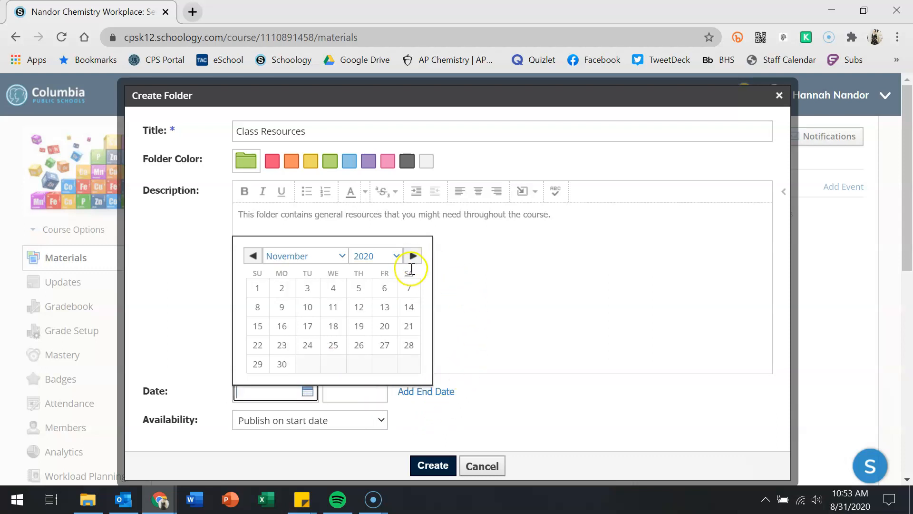
{"action": "left_click", "coordinate": [282, 290]}
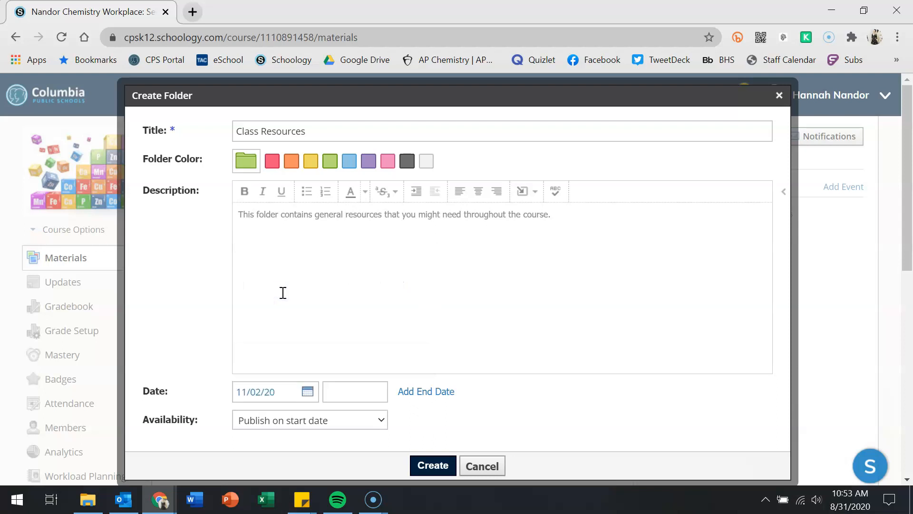
{"action": "left_click", "coordinate": [305, 424]}
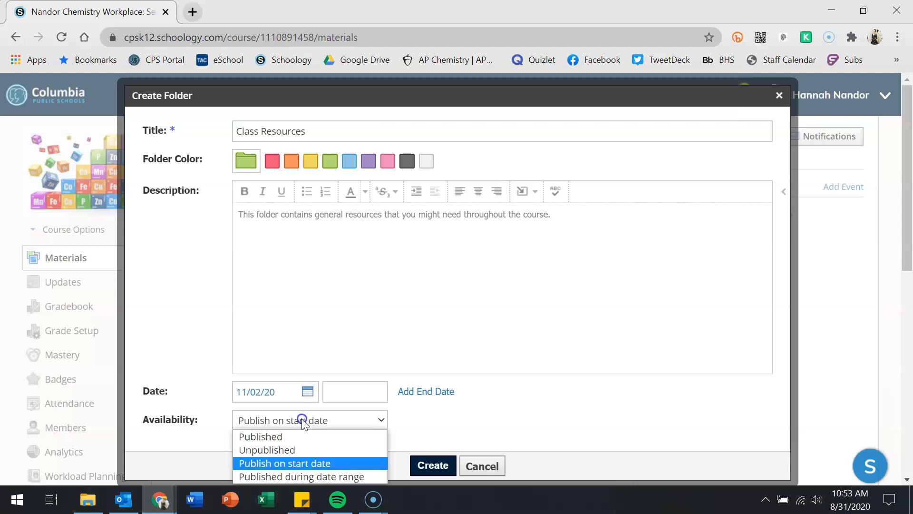
{"action": "left_click", "coordinate": [295, 473]}
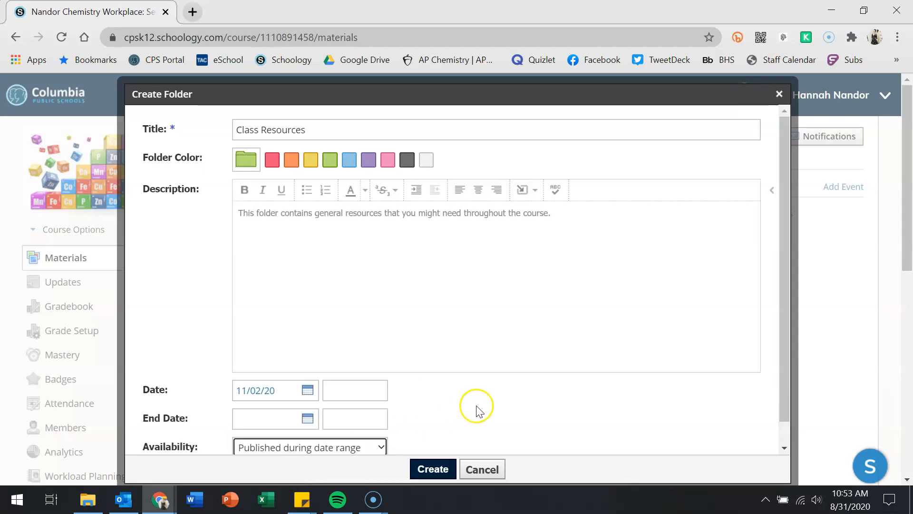
- Open and close the end-date calendar and start-time field without setting values
{"action": "scroll", "coordinate": [476, 408], "scroll_direction": "down", "scroll_amount": 1}
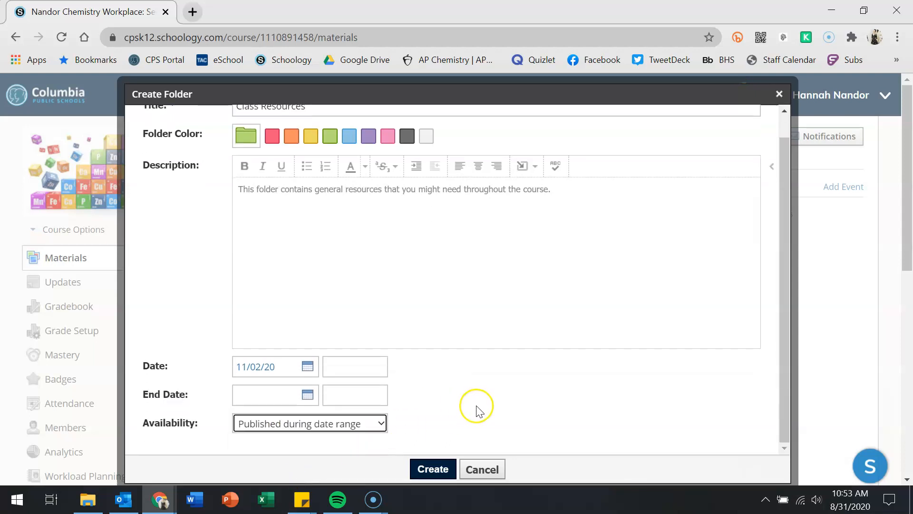
{"action": "left_click", "coordinate": [308, 398]}
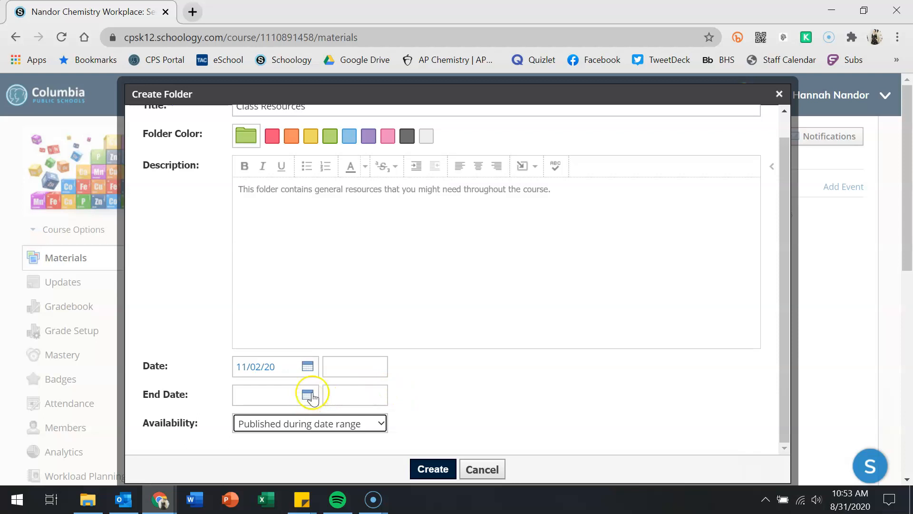
{"action": "left_click", "coordinate": [423, 355]}
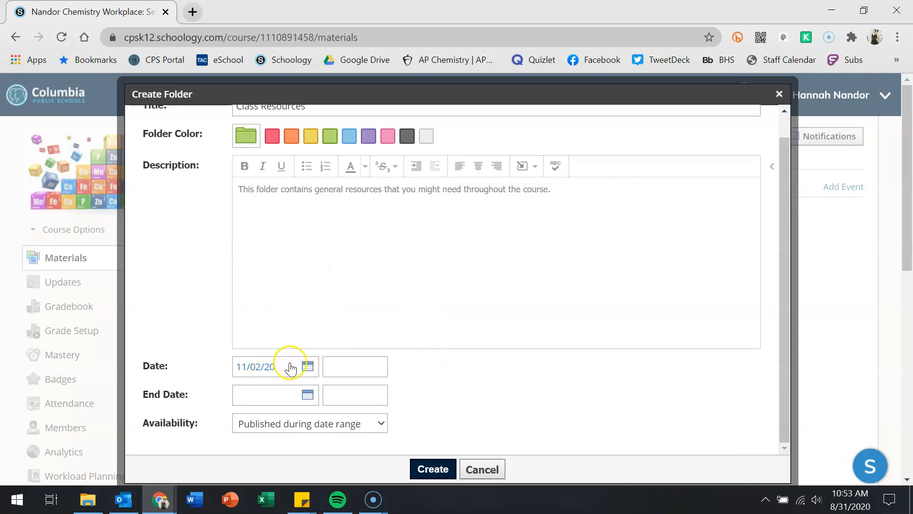
{"action": "left_click", "coordinate": [338, 367]}
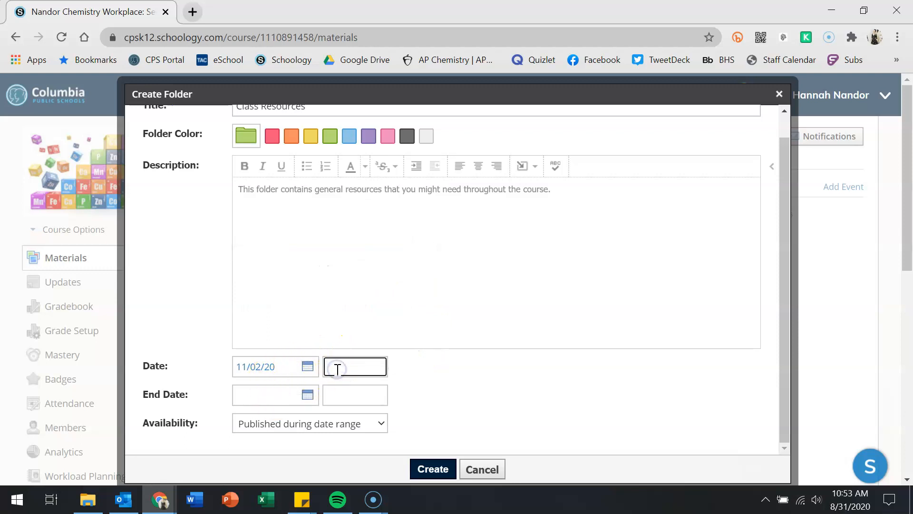
- Set availability back to Published with no dates and create the Class Resources folder
{"action": "left_click", "coordinate": [348, 424]}
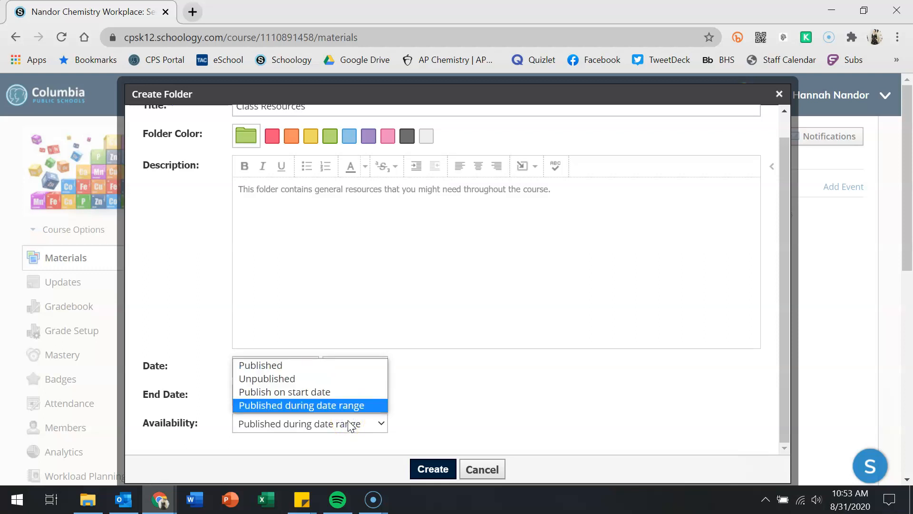
{"action": "left_click", "coordinate": [347, 427]}
{"action": "left_click", "coordinate": [347, 364]}
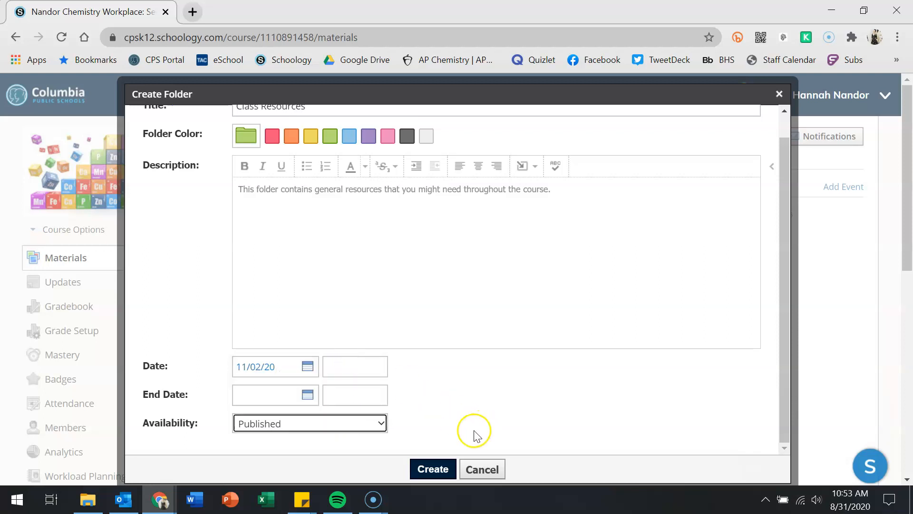
{"action": "left_click", "coordinate": [285, 366]}
{"action": "left_click", "coordinate": [547, 402]}
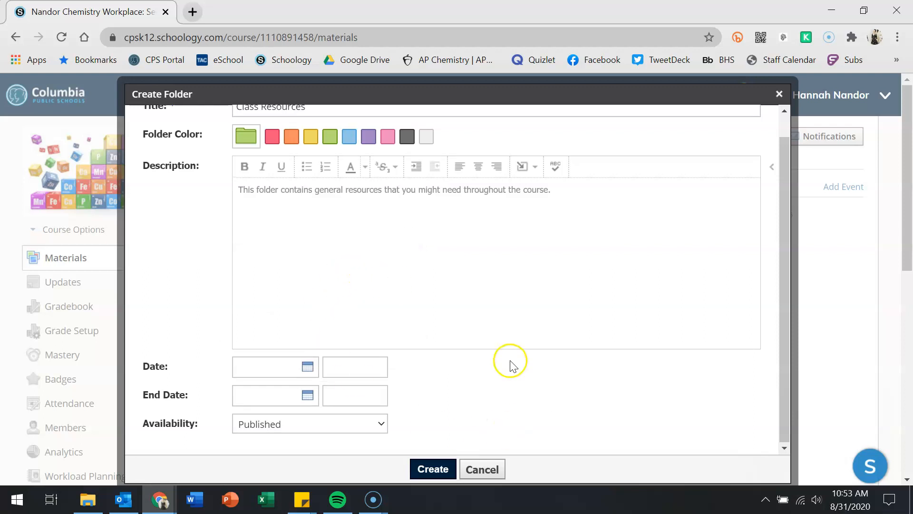
{"action": "scroll", "coordinate": [506, 371], "scroll_direction": "up", "scroll_amount": 1}
{"action": "left_click", "coordinate": [441, 470]}
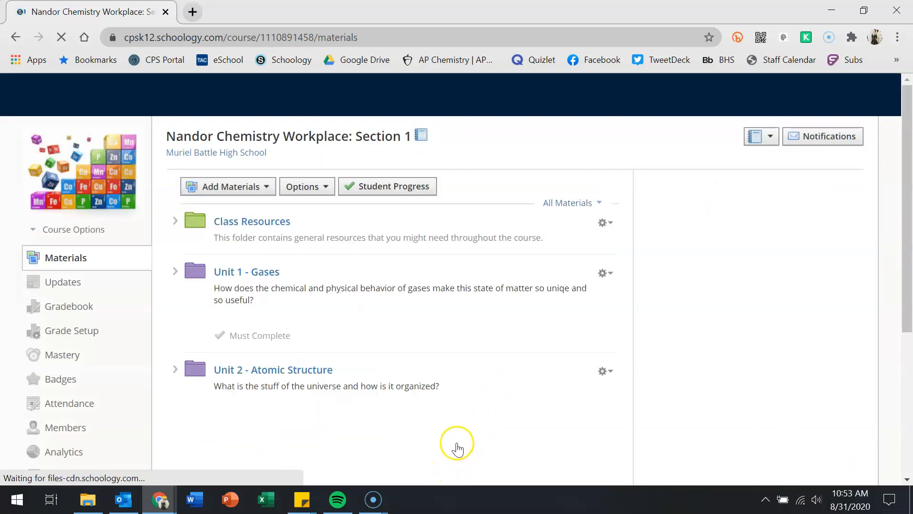
- Open the Class Resources folder and look over its Add Materials options
{"action": "left_click", "coordinate": [252, 222]}
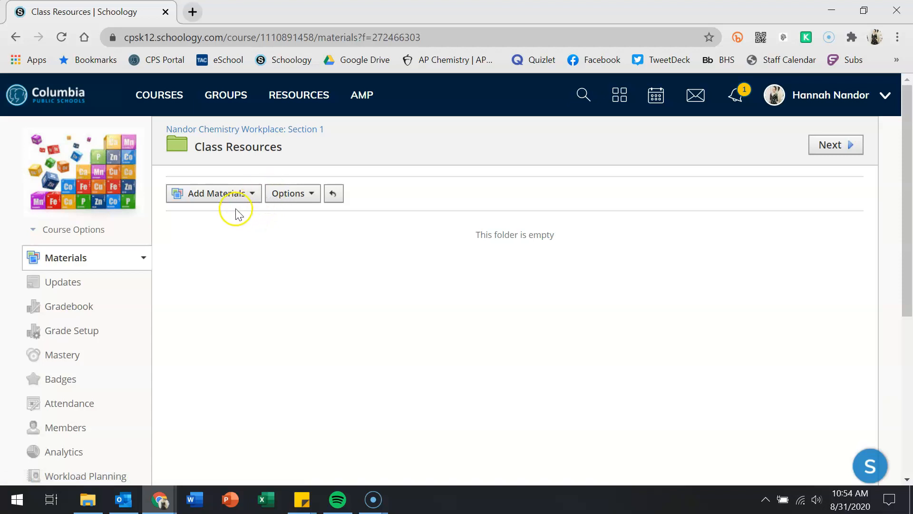
{"action": "left_click", "coordinate": [216, 196]}
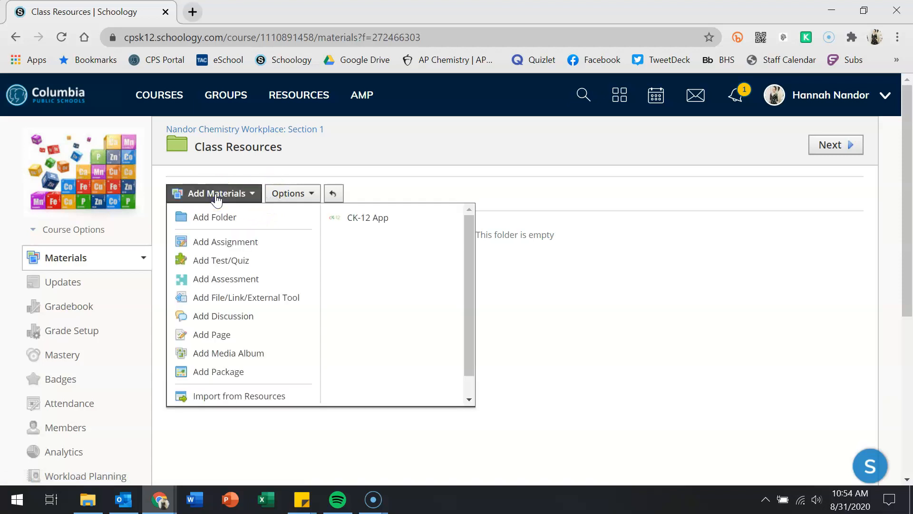
{"action": "left_click", "coordinate": [202, 338]}
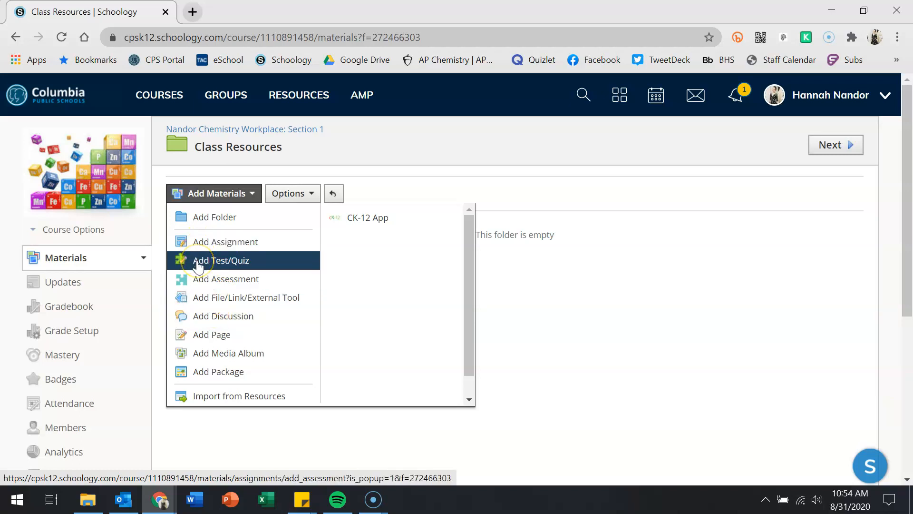
{"action": "left_click", "coordinate": [221, 305]}
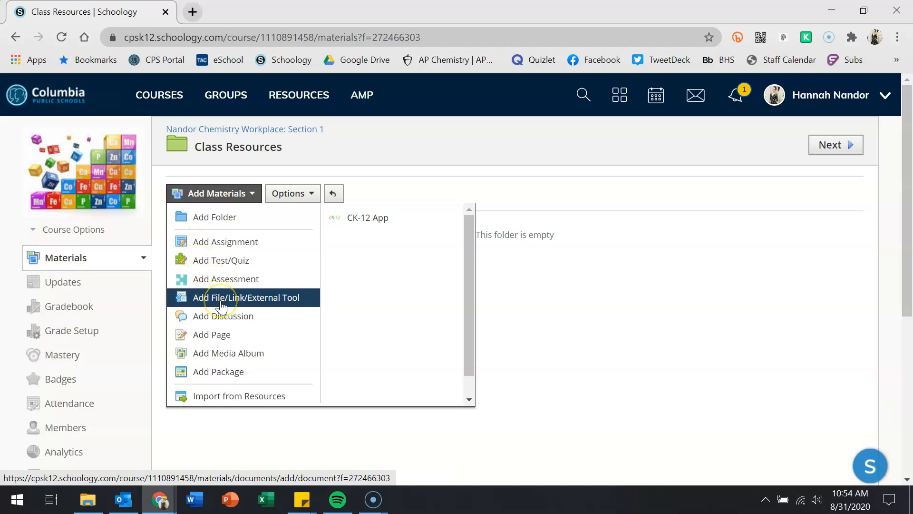
{"action": "left_click", "coordinate": [218, 339]}
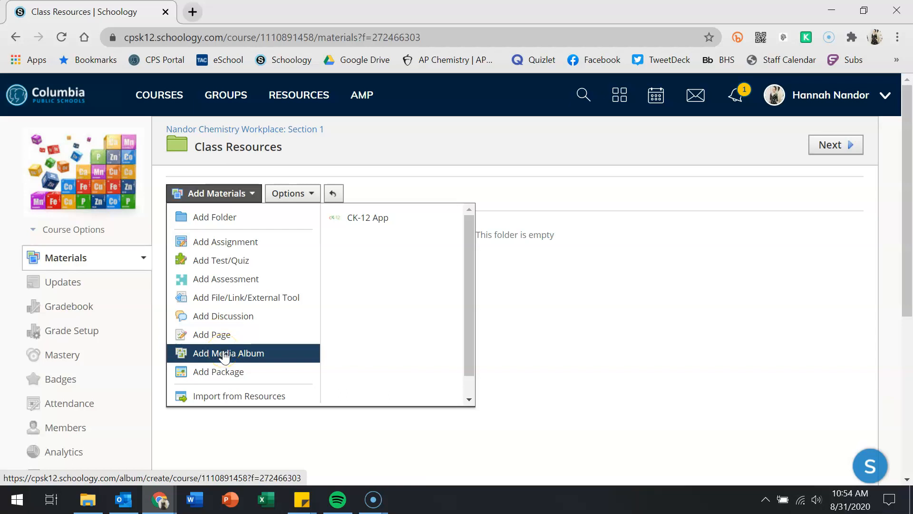
{"action": "left_click", "coordinate": [224, 354]}
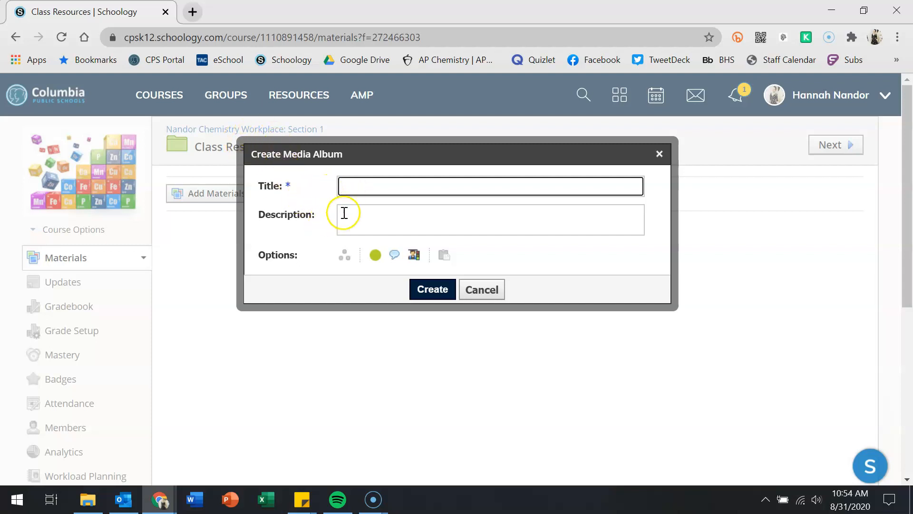
{"action": "left_click", "coordinate": [414, 256]}
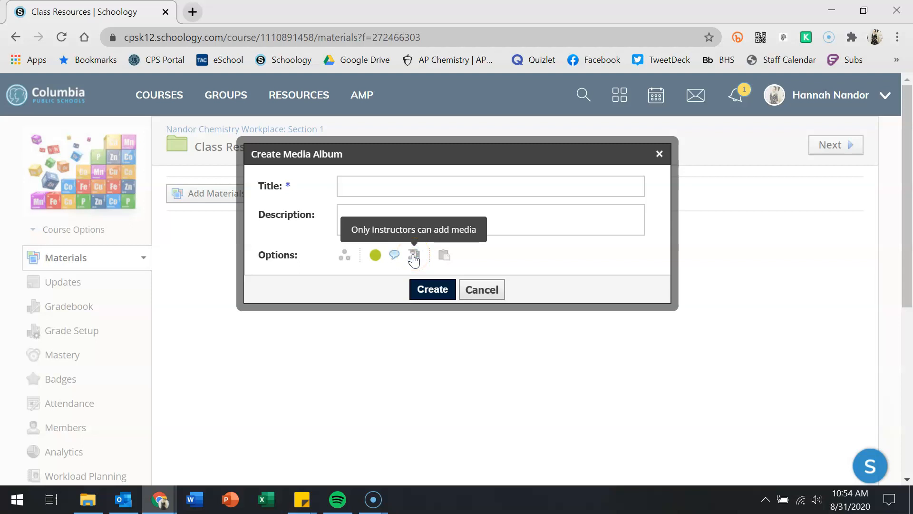
{"action": "left_click", "coordinate": [413, 256]}
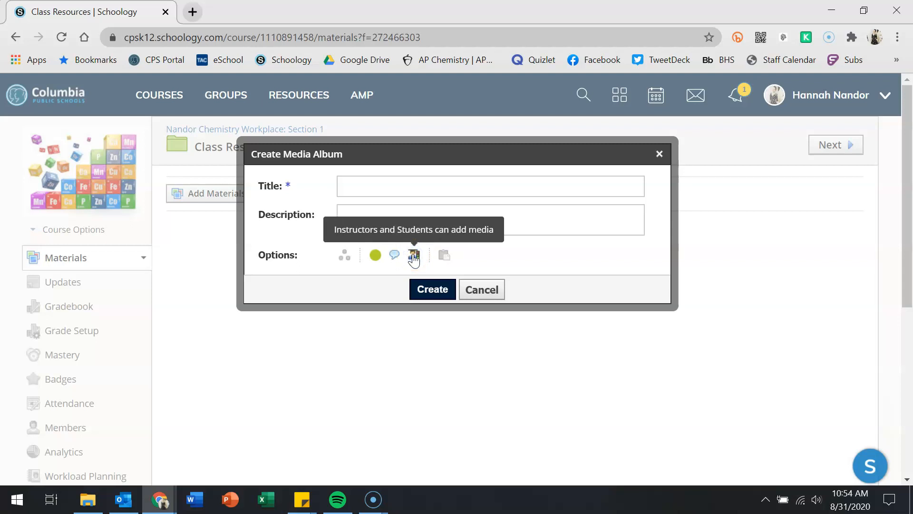
{"action": "left_click", "coordinate": [412, 257]}
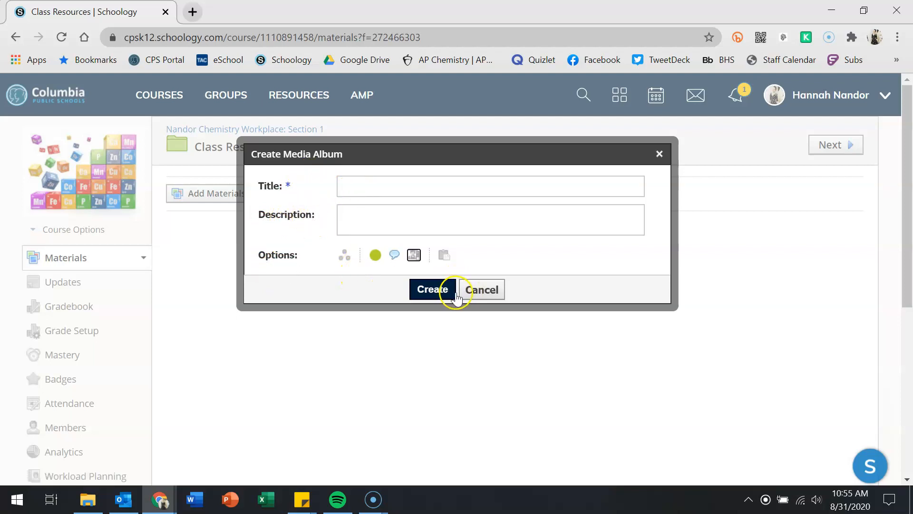
{"action": "left_click", "coordinate": [476, 288]}
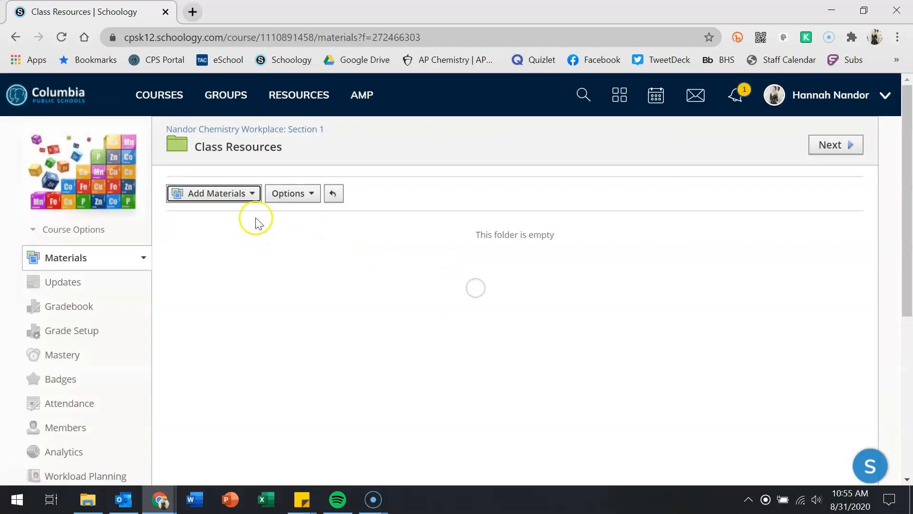
- Add an assignment named 'Test Assignment' and turn on bold in its description editor
{"action": "left_click", "coordinate": [226, 204]}
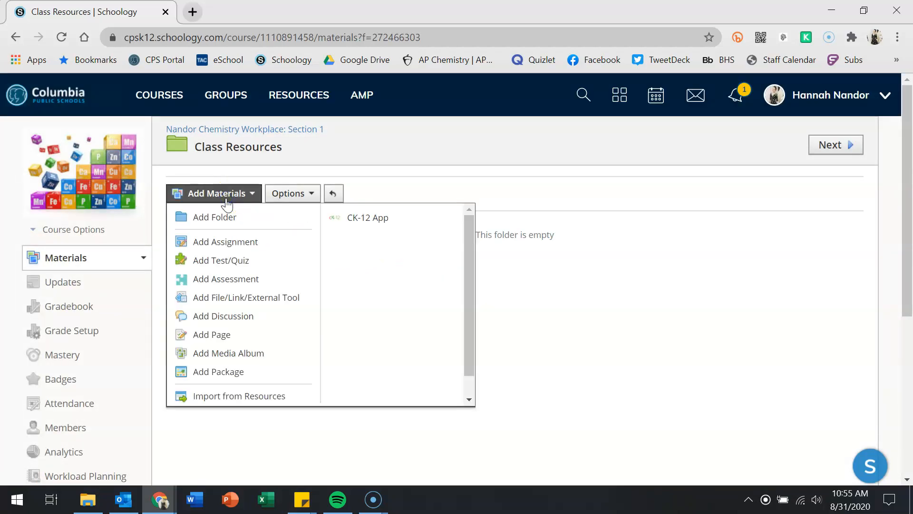
{"action": "left_click", "coordinate": [236, 245]}
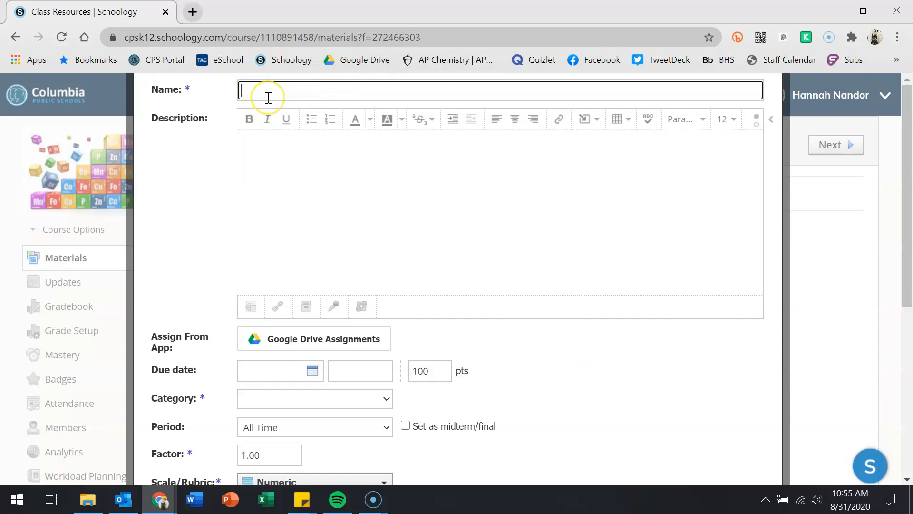
{"action": "type", "text": "Test Assignment"}
{"action": "left_click", "coordinate": [276, 177]}
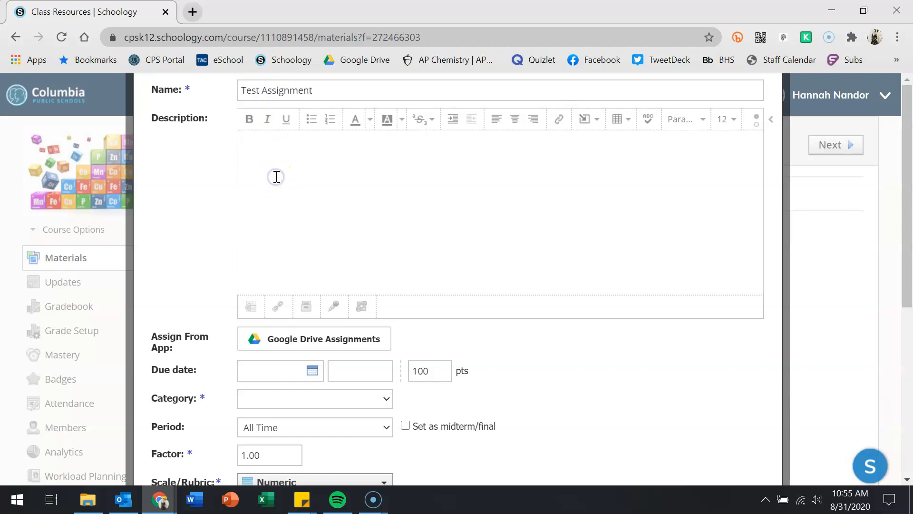
{"action": "left_click", "coordinate": [255, 125]}
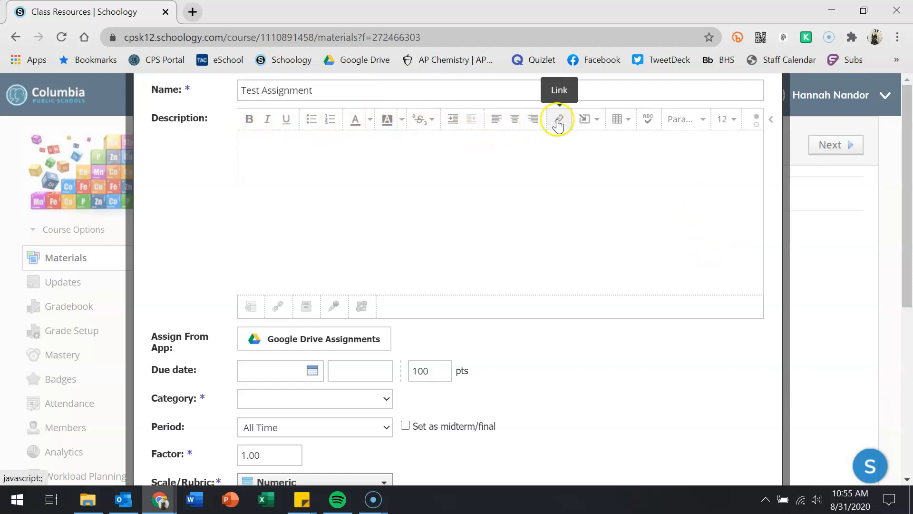
{"action": "left_click", "coordinate": [586, 121]}
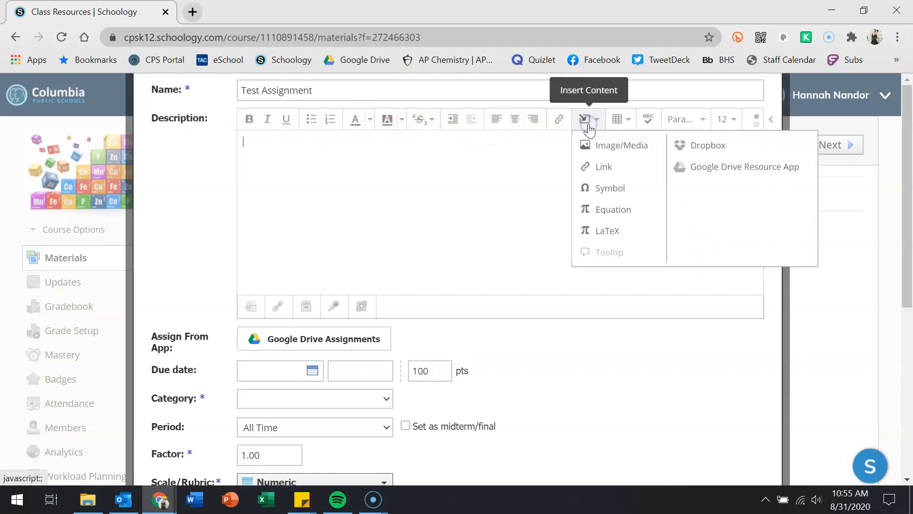
{"action": "left_click", "coordinate": [618, 125]}
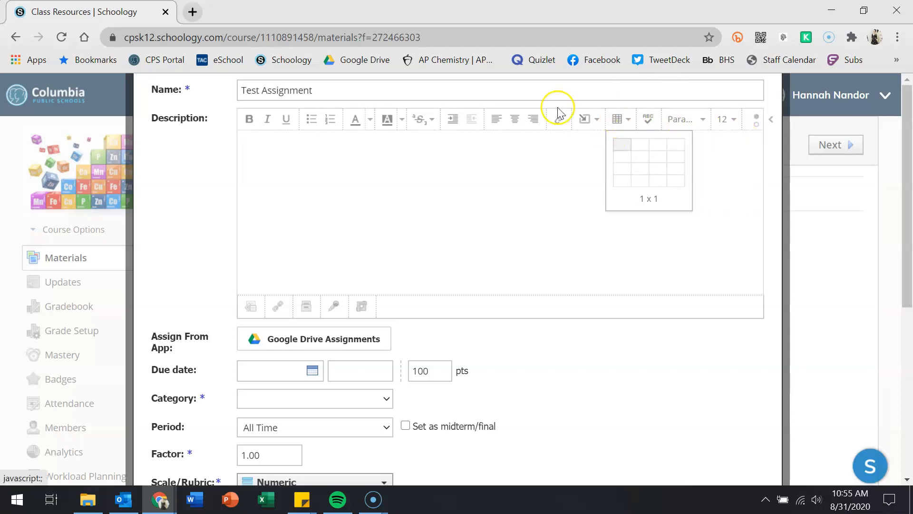
{"action": "left_click", "coordinate": [619, 127]}
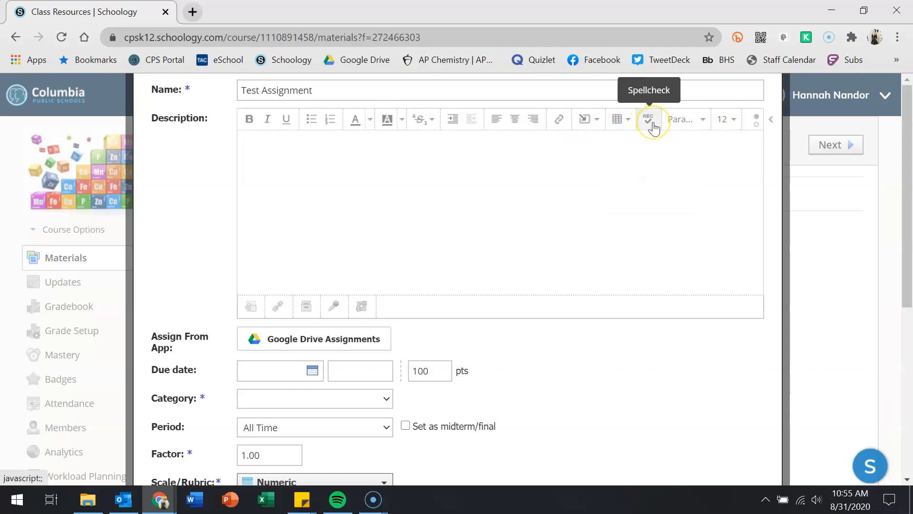
{"action": "left_click", "coordinate": [681, 120]}
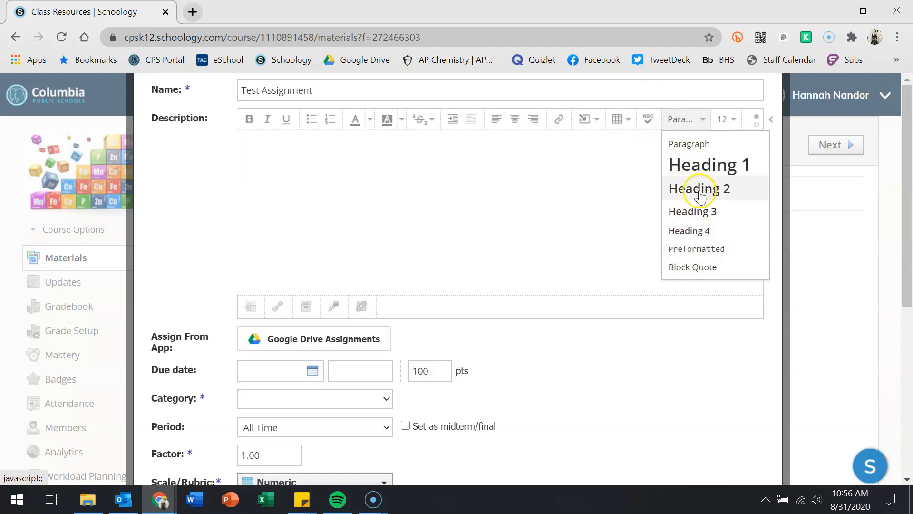
{"action": "left_click", "coordinate": [699, 118]}
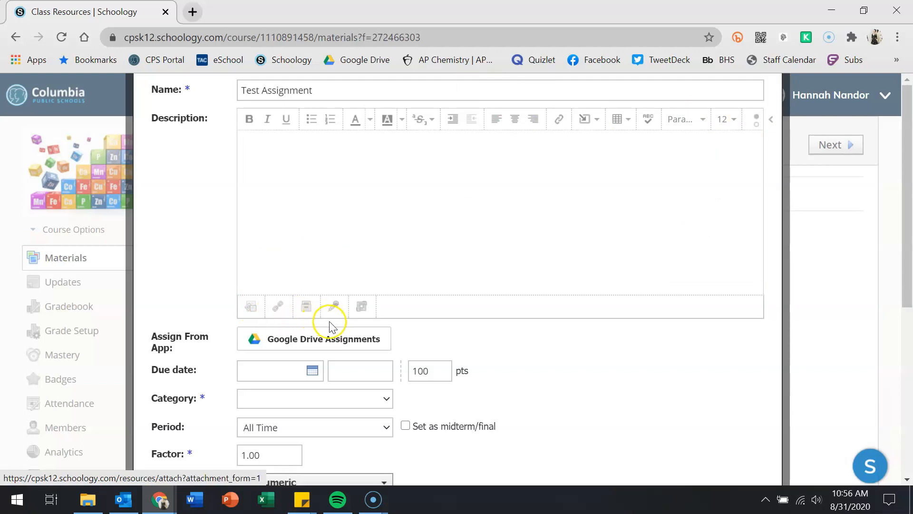
- Write the description 'This is a practice assignment.' after previewing and cancelling the attachment options
{"action": "left_click", "coordinate": [305, 306]}
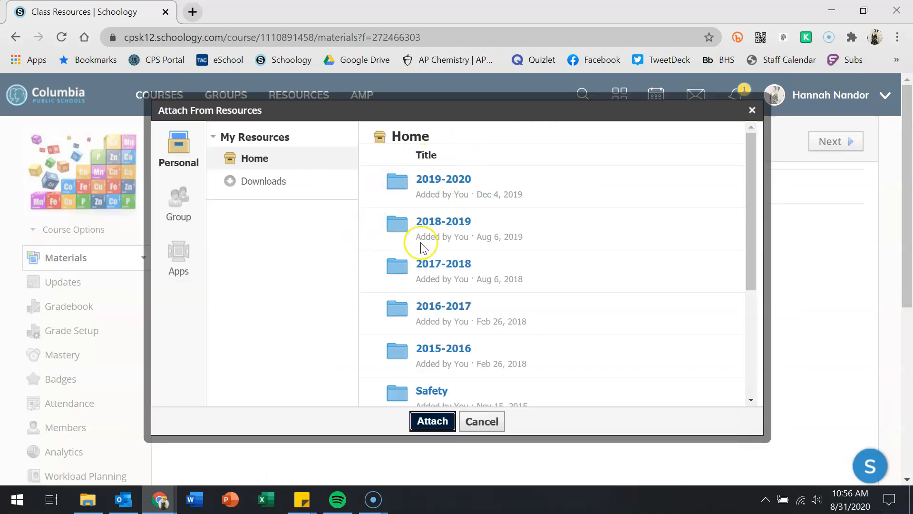
{"action": "left_click", "coordinate": [497, 422]}
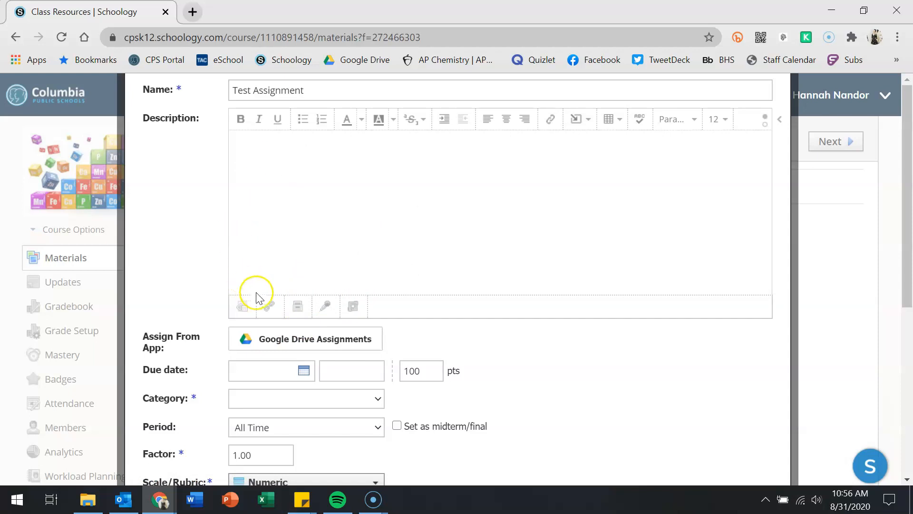
{"action": "left_click", "coordinate": [313, 182]}
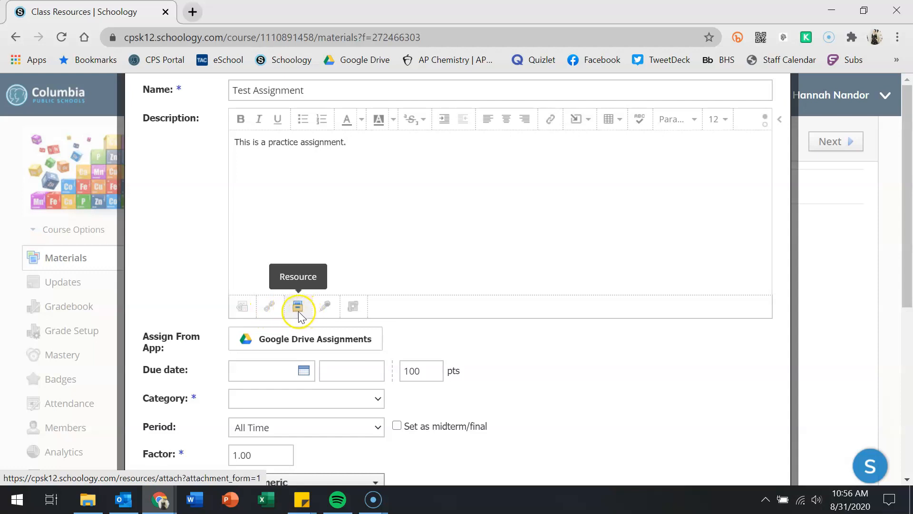
{"action": "left_click", "coordinate": [327, 309]}
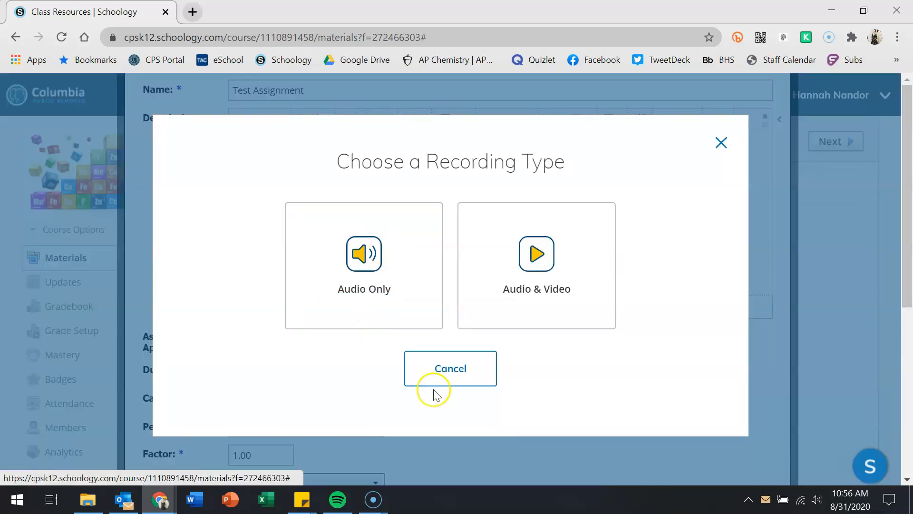
{"action": "left_click", "coordinate": [721, 143]}
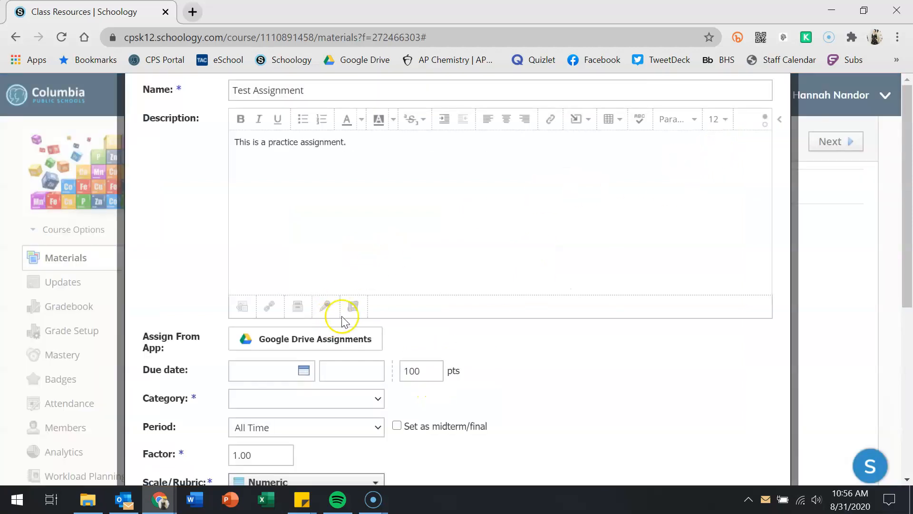
{"action": "left_click", "coordinate": [352, 307]}
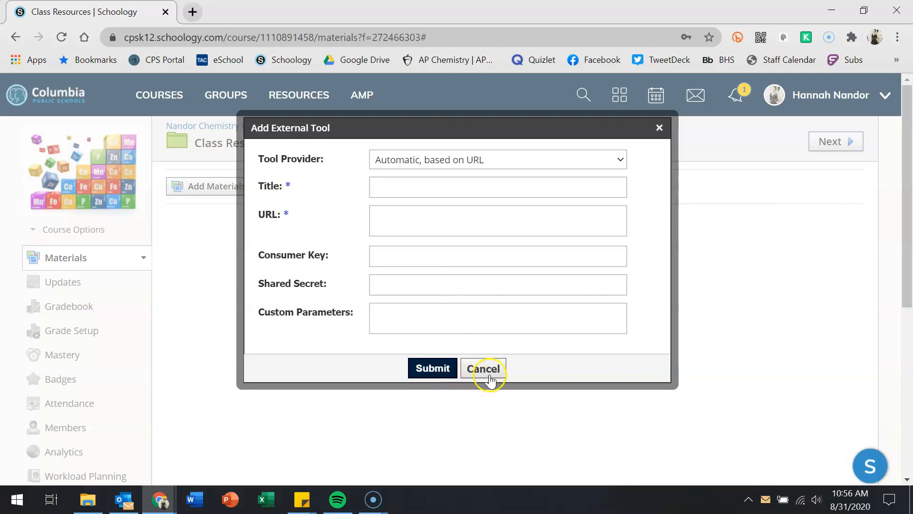
{"action": "left_click", "coordinate": [476, 370]}
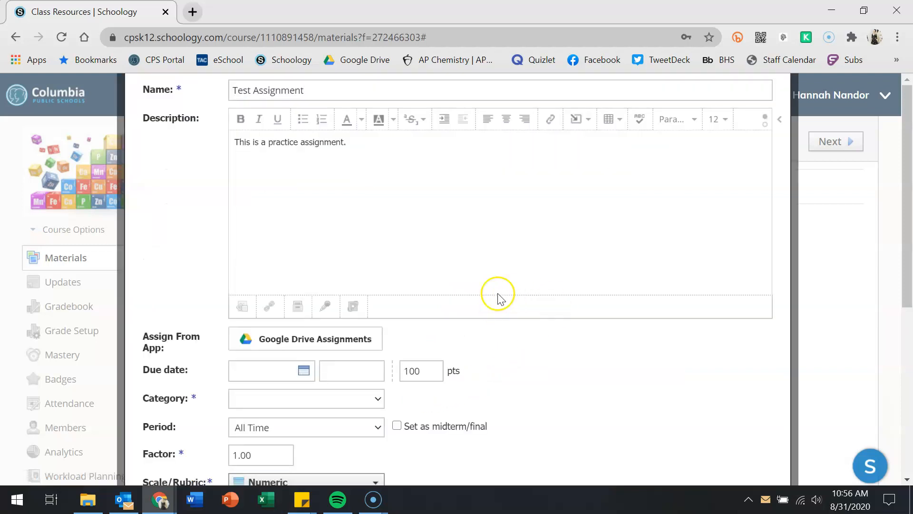
{"action": "scroll", "coordinate": [347, 180], "scroll_direction": "down", "scroll_amount": 3}
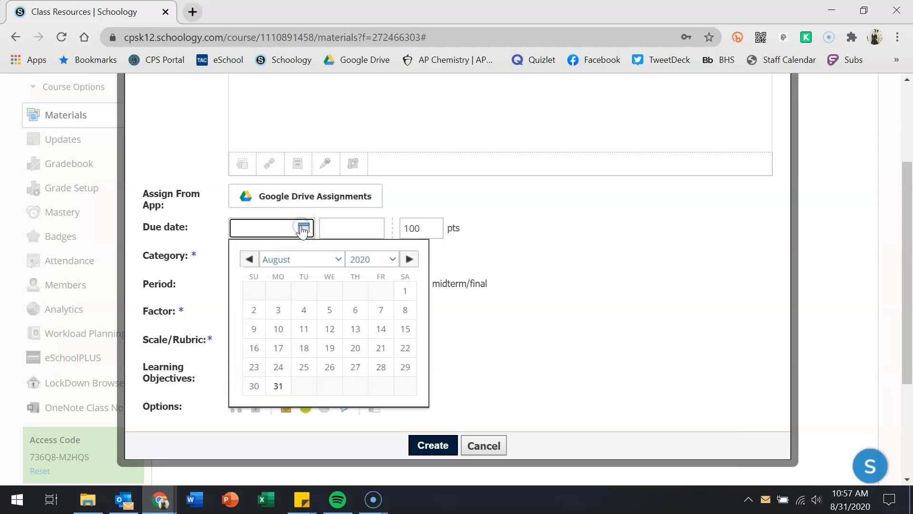
{"action": "left_click", "coordinate": [533, 252]}
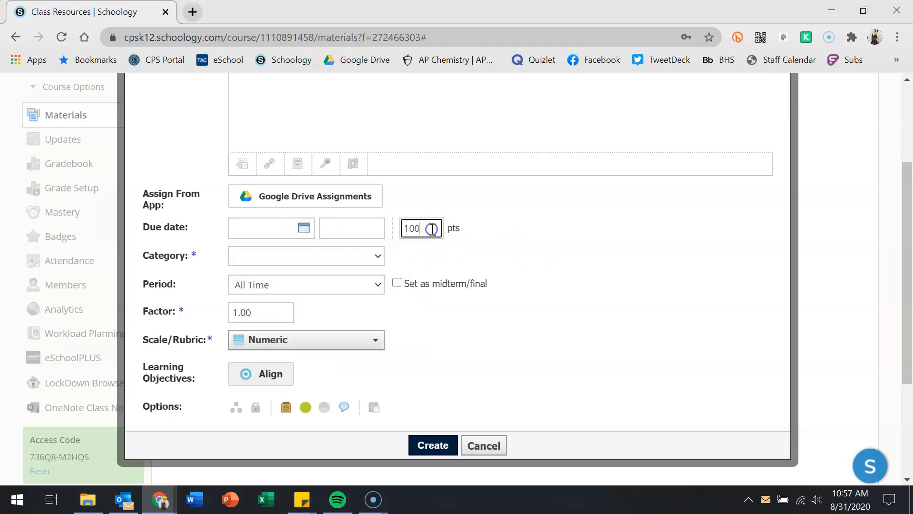
{"action": "left_click", "coordinate": [347, 258]}
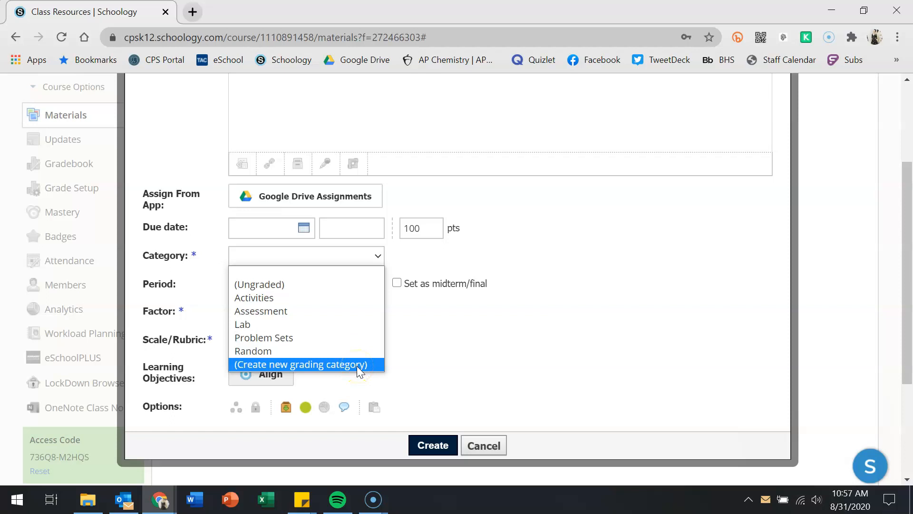
{"action": "left_click", "coordinate": [657, 226]}
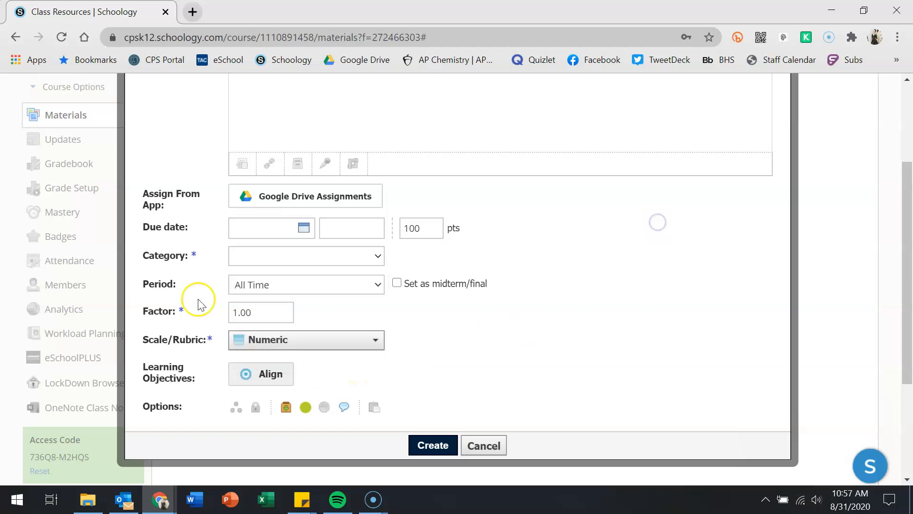
{"action": "left_click", "coordinate": [283, 287]}
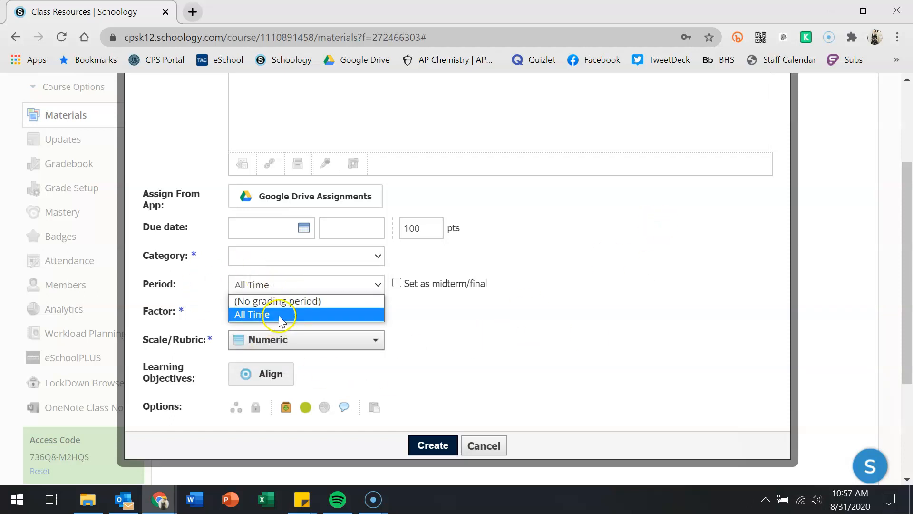
{"action": "left_click", "coordinate": [591, 312]}
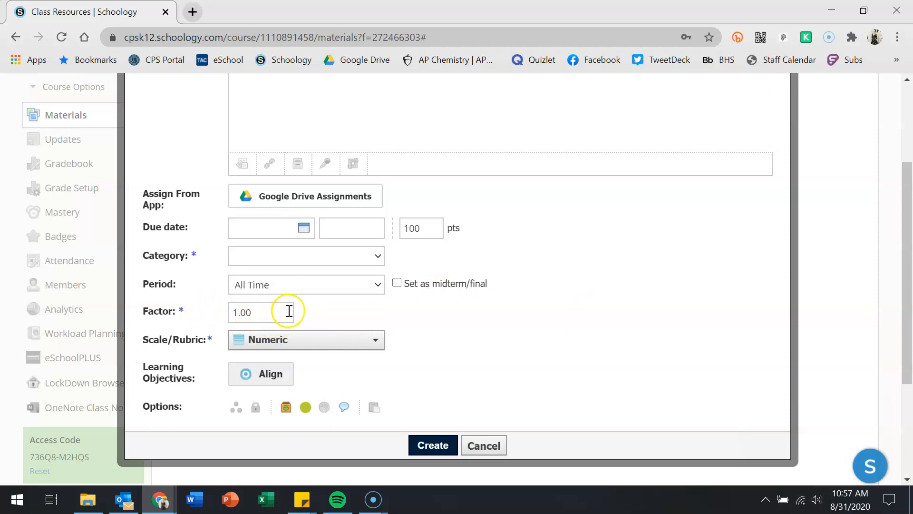
{"action": "scroll", "coordinate": [439, 323], "scroll_direction": "down", "scroll_amount": 2}
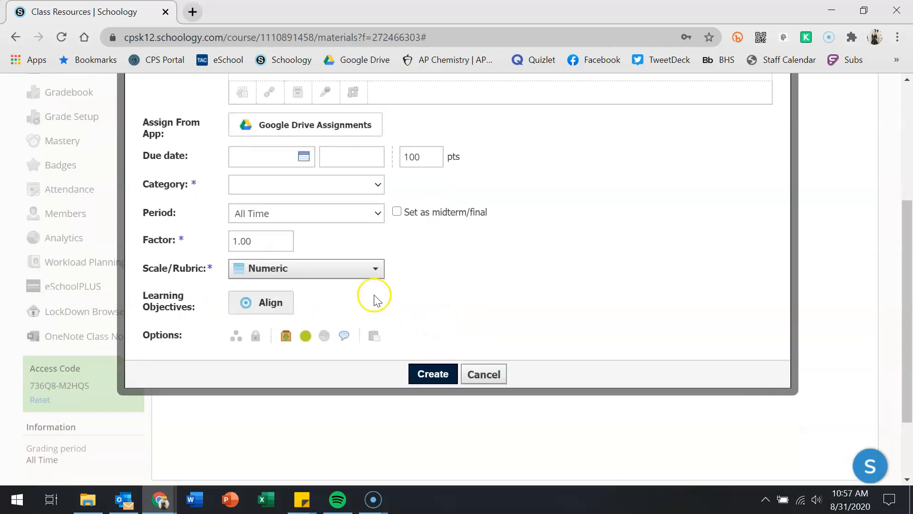
{"action": "left_click", "coordinate": [369, 269]}
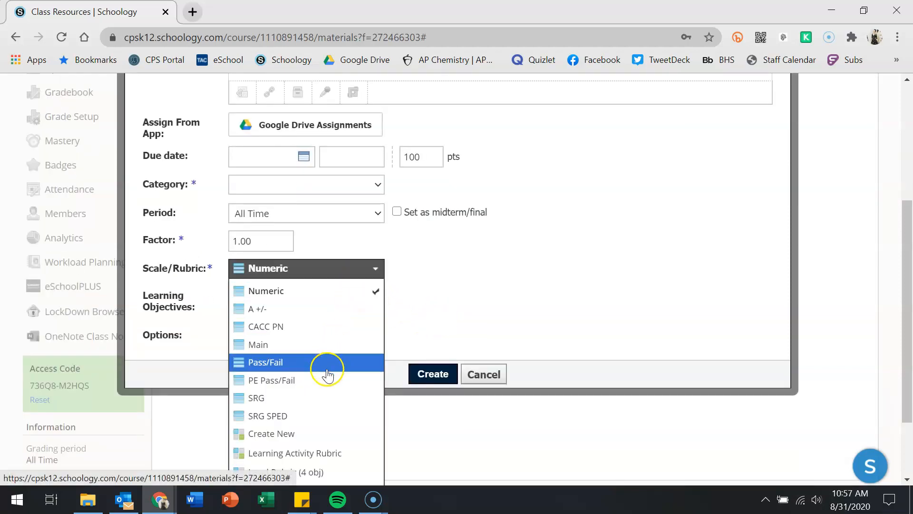
{"action": "scroll", "coordinate": [316, 415], "scroll_direction": "down", "scroll_amount": 2}
{"action": "scroll", "coordinate": [314, 387], "scroll_direction": "up", "scroll_amount": 3}
{"action": "scroll", "coordinate": [313, 387], "scroll_direction": "down", "scroll_amount": 3}
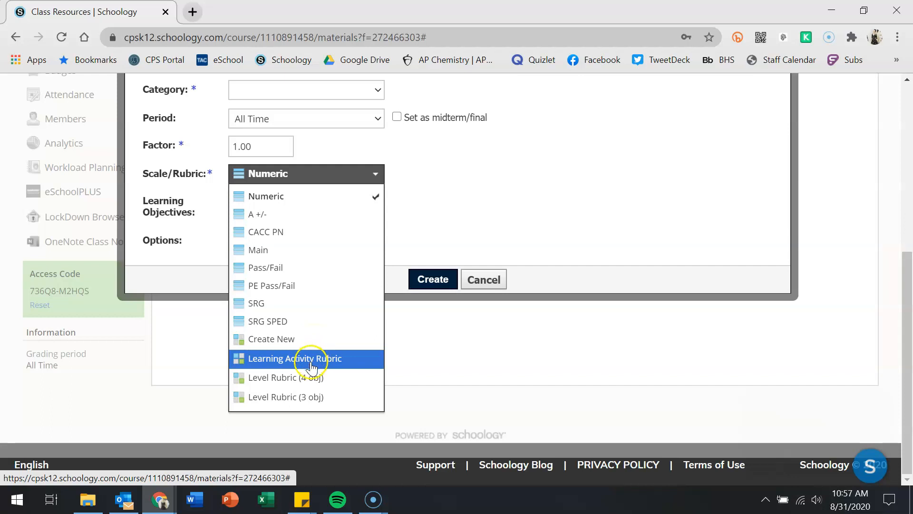
{"action": "left_click", "coordinate": [469, 206]}
{"action": "left_click", "coordinate": [257, 215]}
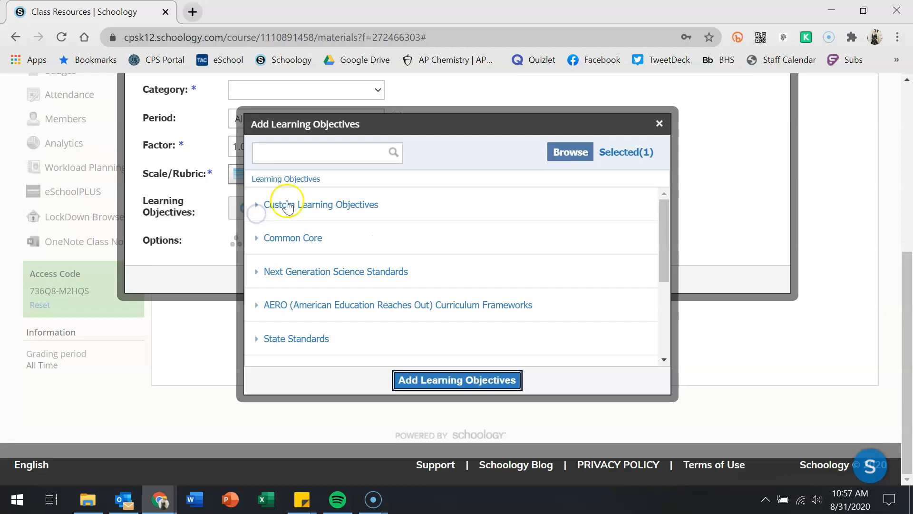
{"action": "left_click", "coordinate": [659, 124]}
{"action": "scroll", "coordinate": [577, 332], "scroll_direction": "down", "scroll_amount": 3}
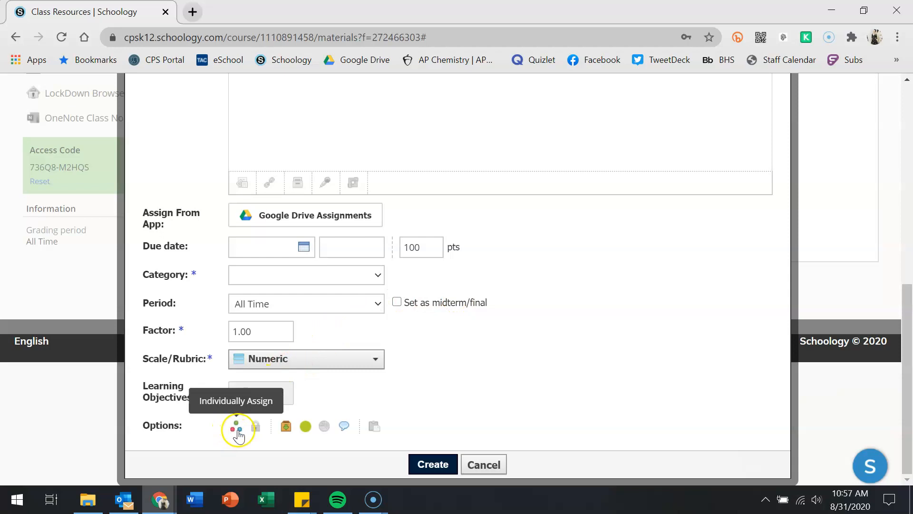
- Toggle submissions off and back on, then switch the assignment to Individually Assign
{"action": "scroll", "coordinate": [238, 433], "scroll_direction": "up", "scroll_amount": 3}
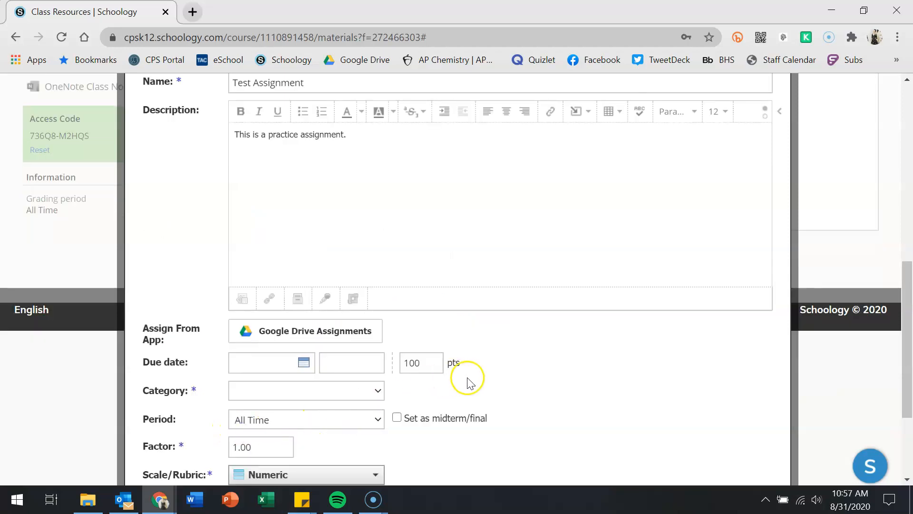
{"action": "scroll", "coordinate": [465, 383], "scroll_direction": "down", "scroll_amount": 3}
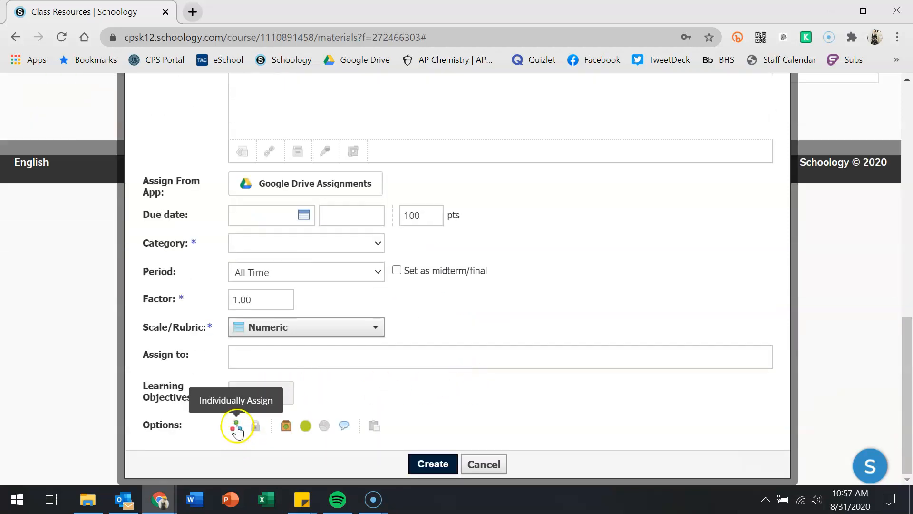
{"action": "scroll", "coordinate": [286, 428], "scroll_direction": "up", "scroll_amount": 3}
{"action": "scroll", "coordinate": [320, 434], "scroll_direction": "down", "scroll_amount": 3}
{"action": "scroll", "coordinate": [253, 424], "scroll_direction": "up", "scroll_amount": 3}
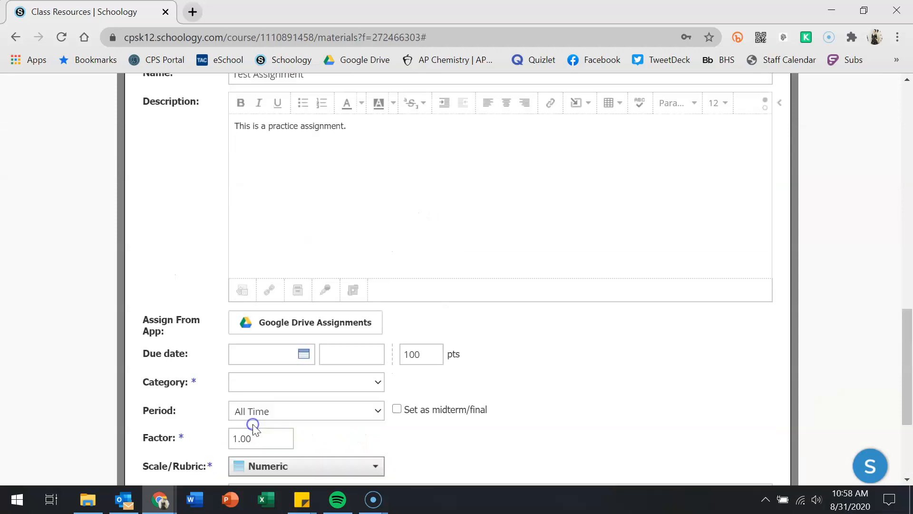
{"action": "scroll", "coordinate": [407, 408], "scroll_direction": "down", "scroll_amount": 3}
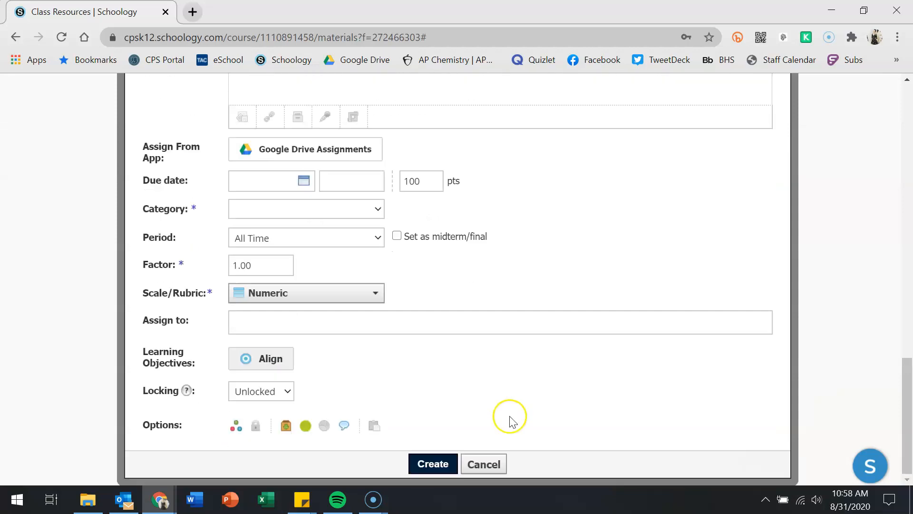
{"action": "left_click", "coordinate": [286, 429]}
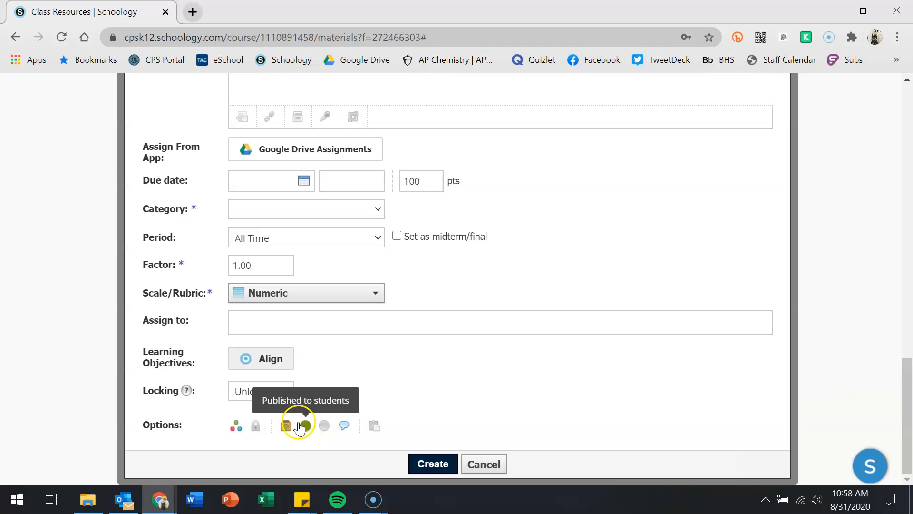
{"action": "left_click", "coordinate": [284, 425]}
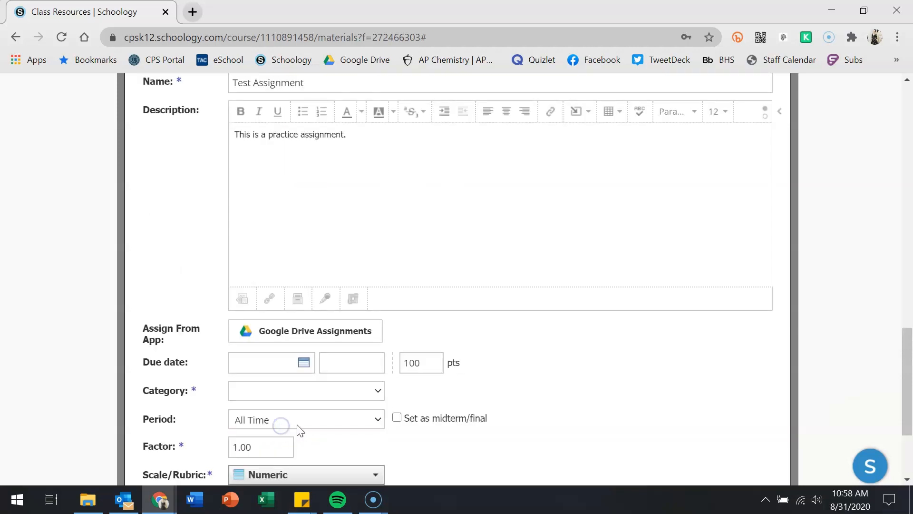
{"action": "left_click", "coordinate": [287, 429]}
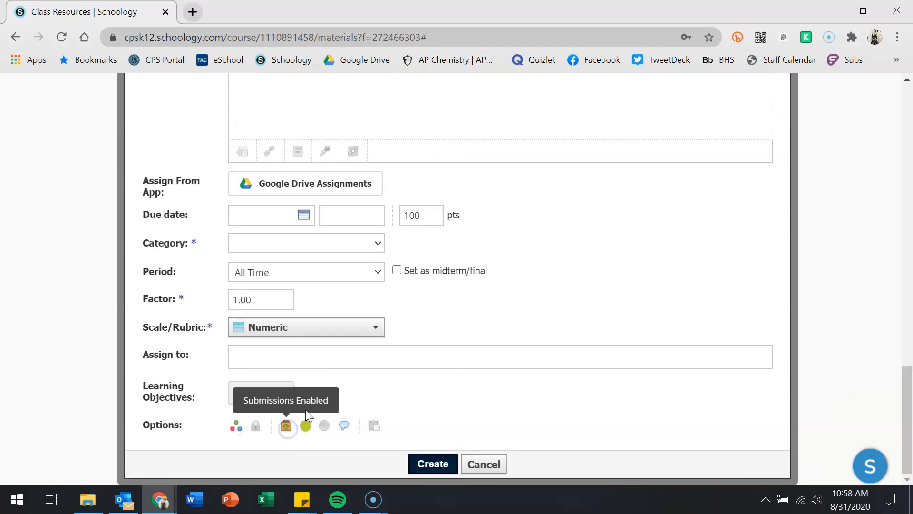
{"action": "left_click", "coordinate": [236, 429]}
- Try the Published, Grade Statistics and Copy to Courses options, leaving it published with statistics disabled
{"action": "scroll", "coordinate": [322, 408], "scroll_direction": "down", "scroll_amount": 3}
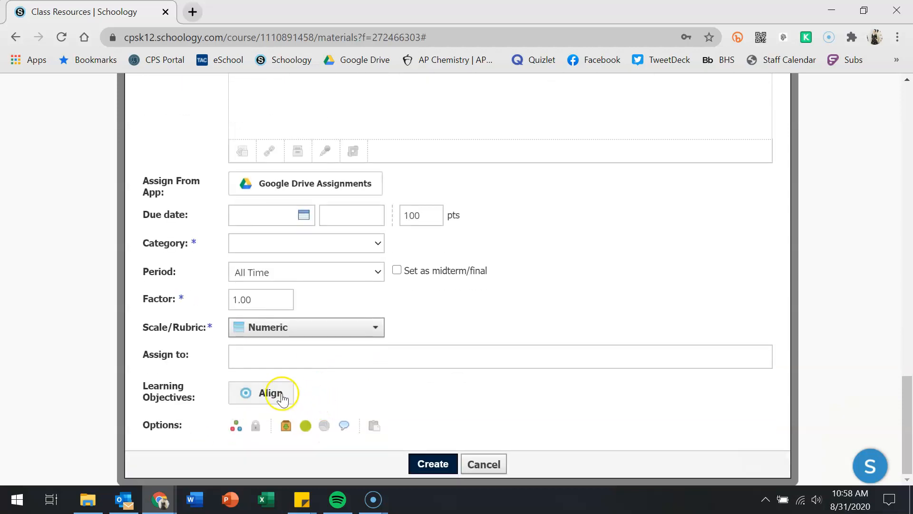
{"action": "left_click", "coordinate": [305, 427]}
{"action": "left_click", "coordinate": [305, 427]}
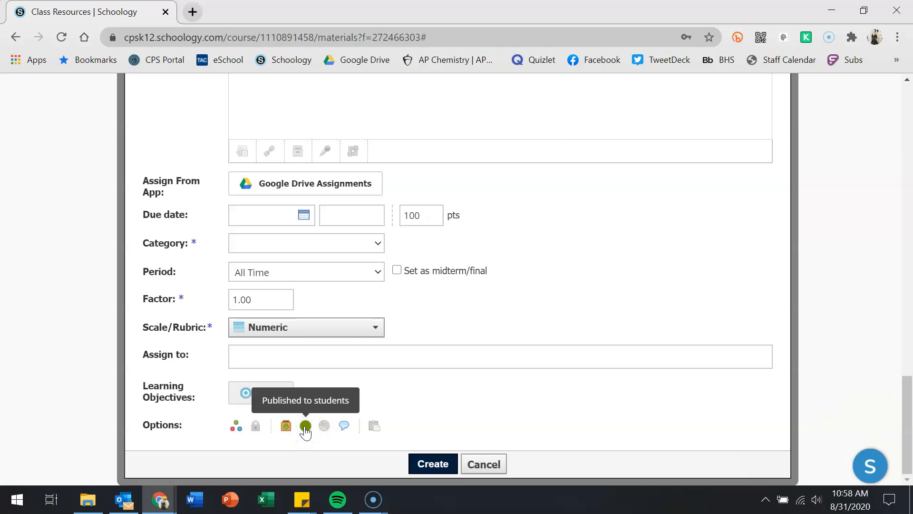
{"action": "left_click", "coordinate": [325, 427]}
{"action": "left_click", "coordinate": [324, 427]}
{"action": "left_click", "coordinate": [324, 427]}
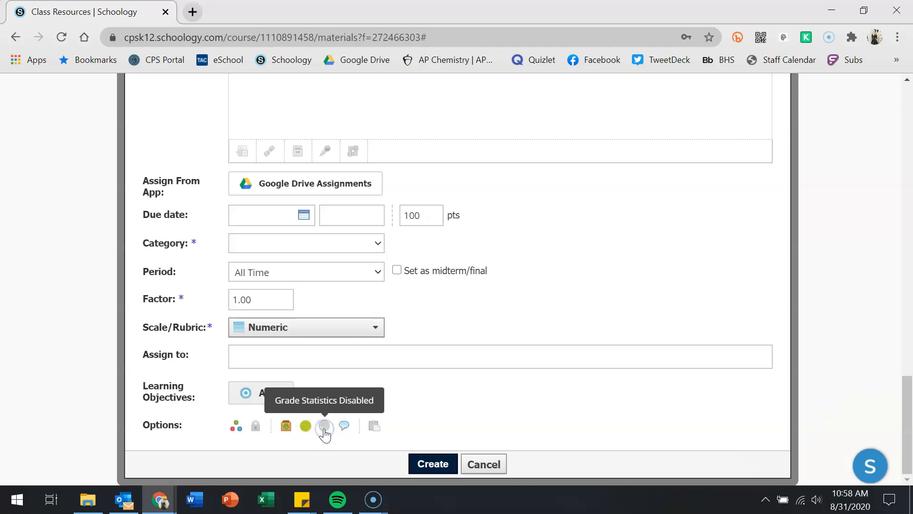
{"action": "left_click", "coordinate": [345, 426]}
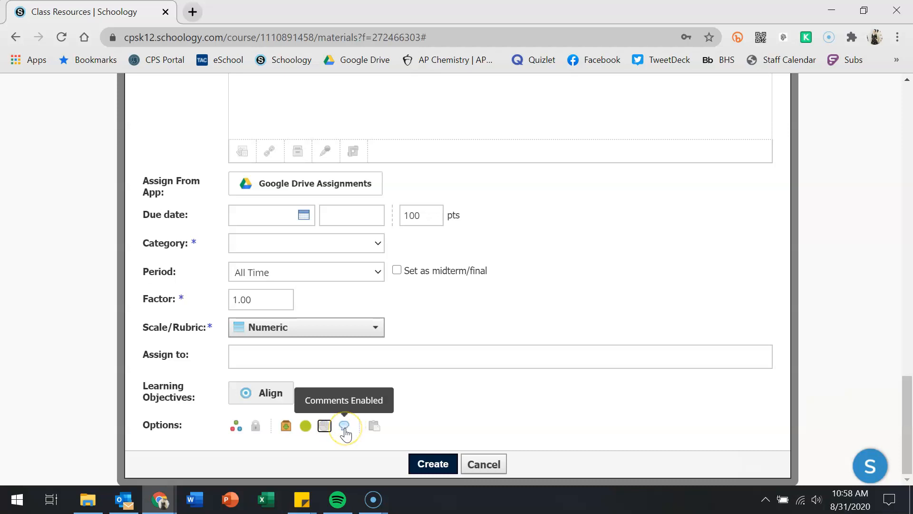
{"action": "left_click", "coordinate": [375, 427]}
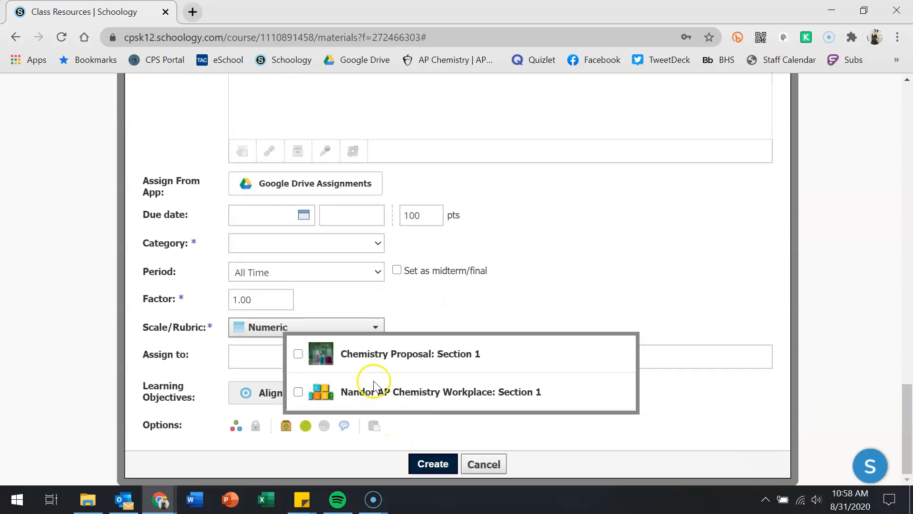
- Set the assignment category to (Ungraded) and create the Test Assignment
{"action": "left_click", "coordinate": [427, 434]}
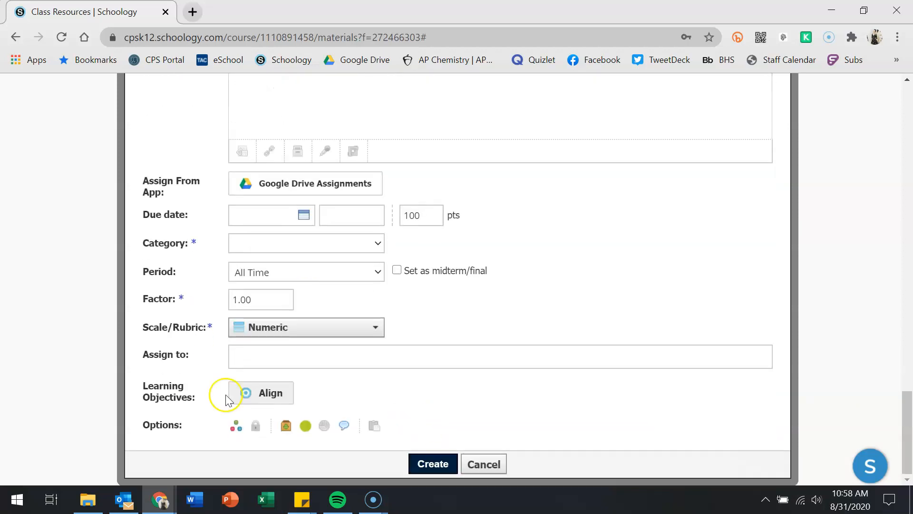
{"action": "left_click", "coordinate": [431, 464]}
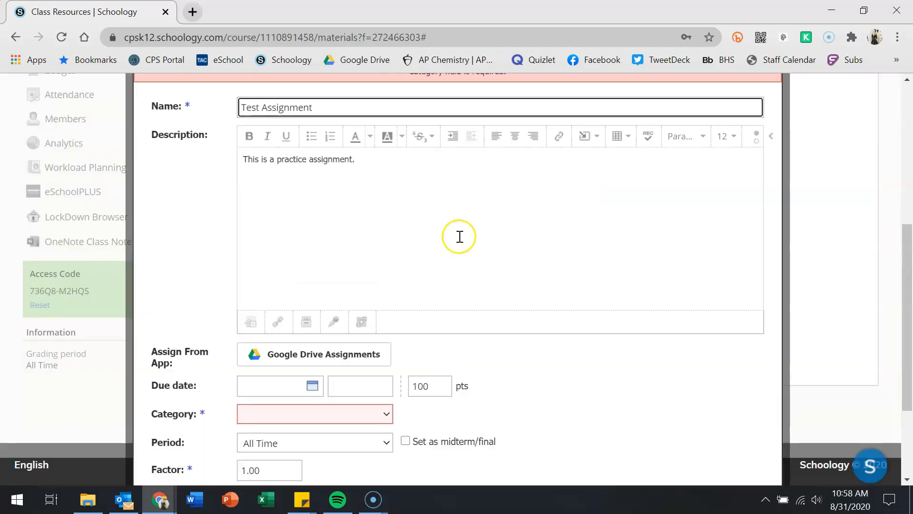
{"action": "scroll", "coordinate": [432, 299], "scroll_direction": "down", "scroll_amount": 3}
{"action": "left_click", "coordinate": [357, 275]}
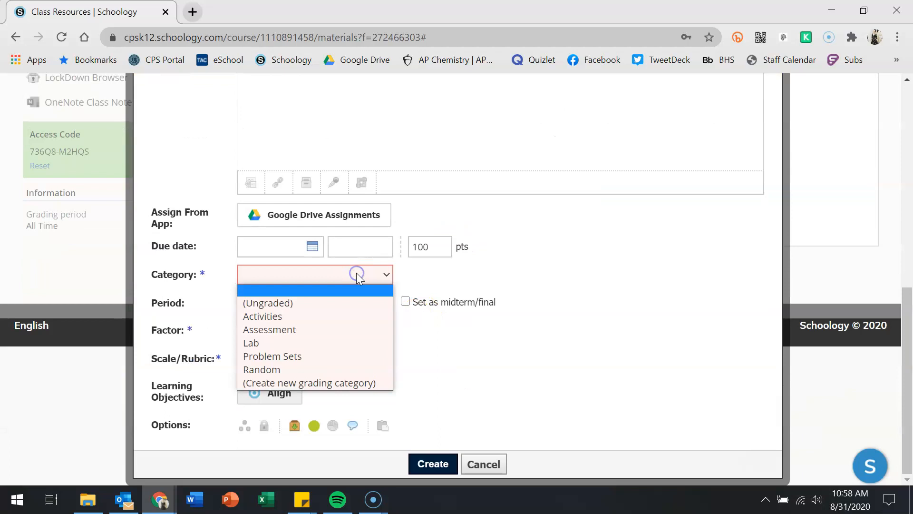
{"action": "left_click", "coordinate": [359, 304]}
{"action": "scroll", "coordinate": [547, 310], "scroll_direction": "down", "scroll_amount": 3}
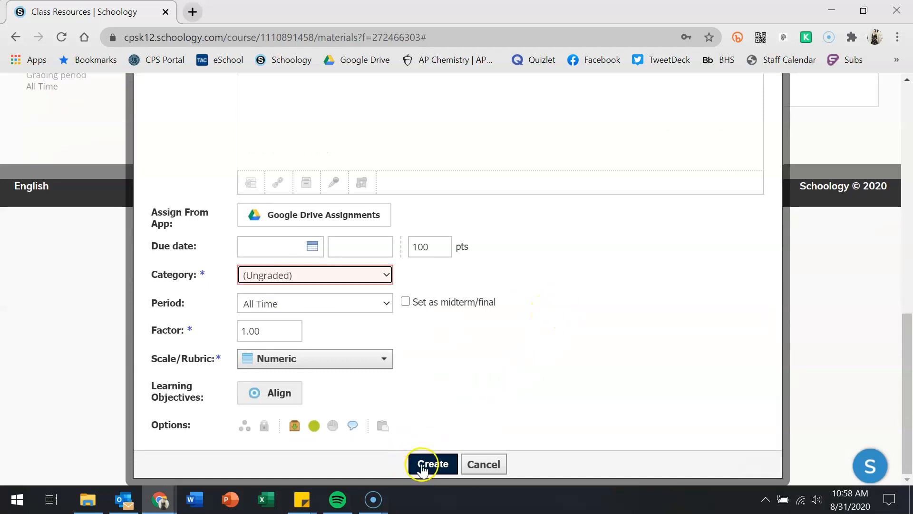
{"action": "mouse_move", "coordinate": [342, 272]}
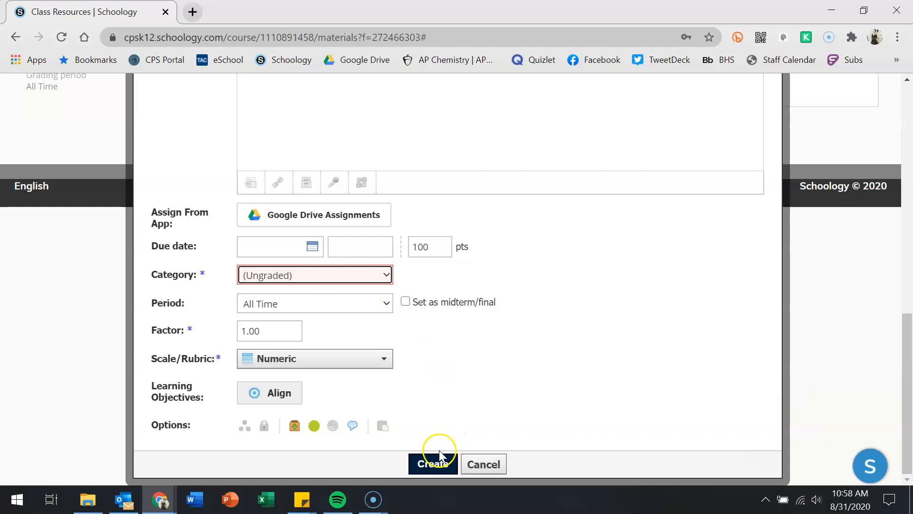
{"action": "left_click", "coordinate": [430, 462]}
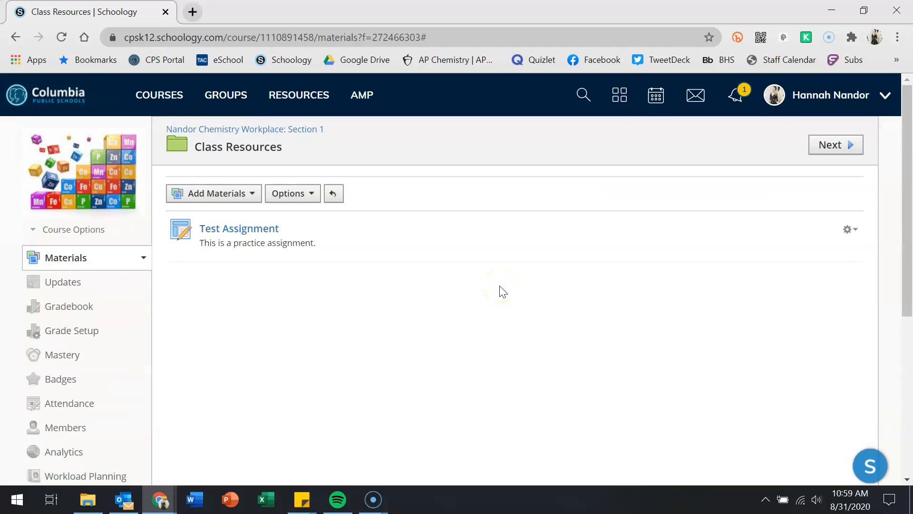
- Check Test Assignment (0/2 submissions received), return to Class Resources, and show the Add Materials menu
{"action": "left_click", "coordinate": [241, 232]}
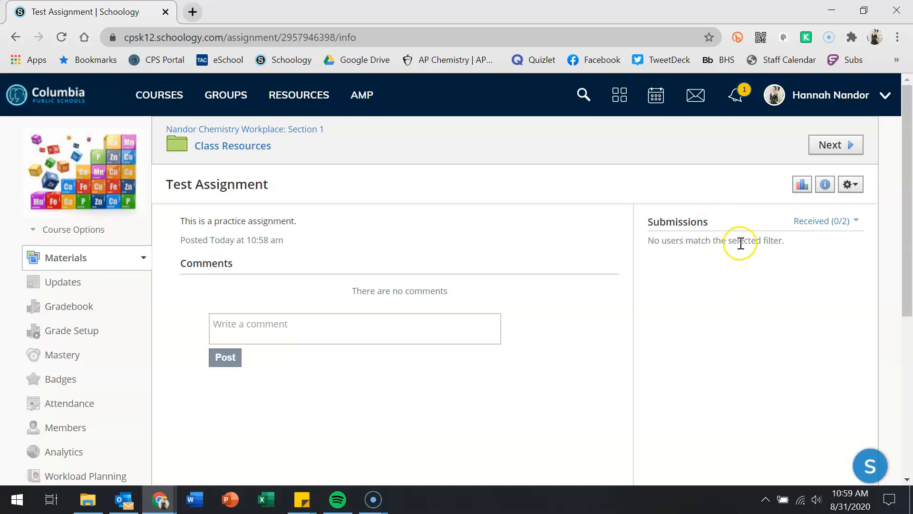
{"action": "left_click", "coordinate": [224, 146]}
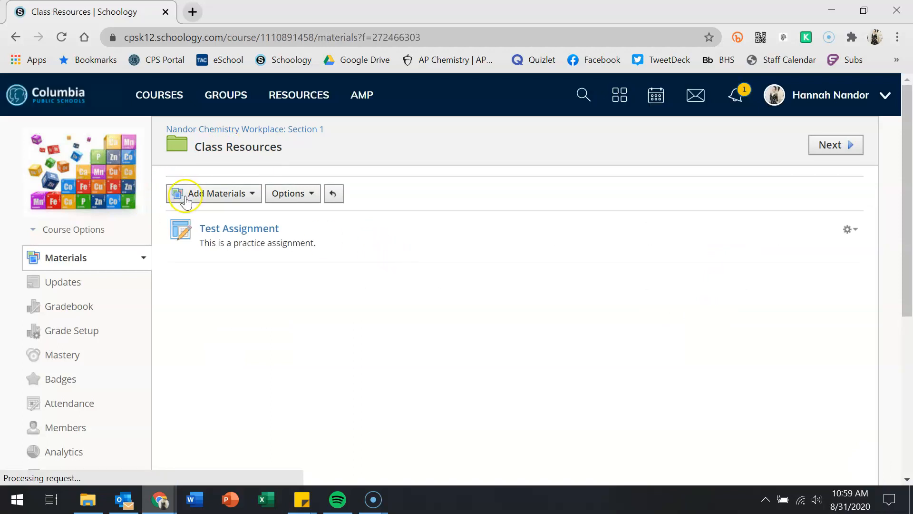
{"action": "left_click", "coordinate": [186, 198]}
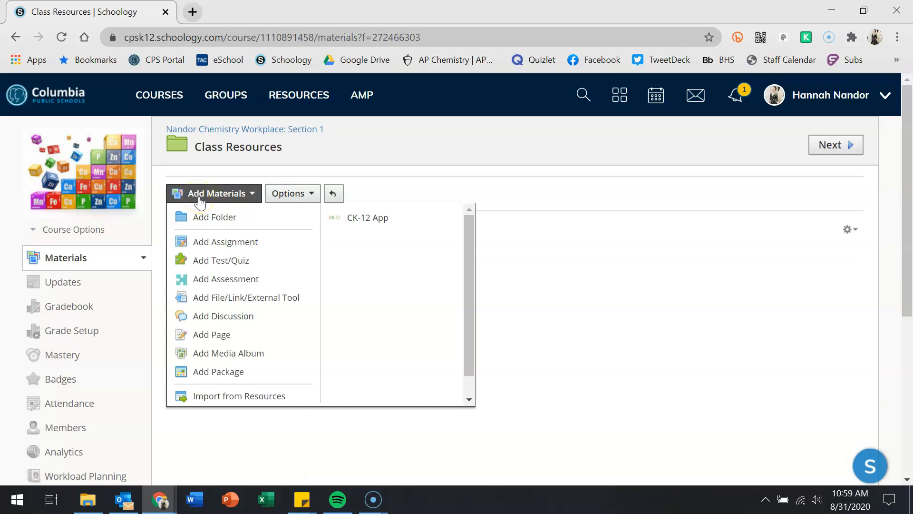
- Start a new page set to Display inline and titled 'Test Page'
{"action": "left_click", "coordinate": [199, 339]}
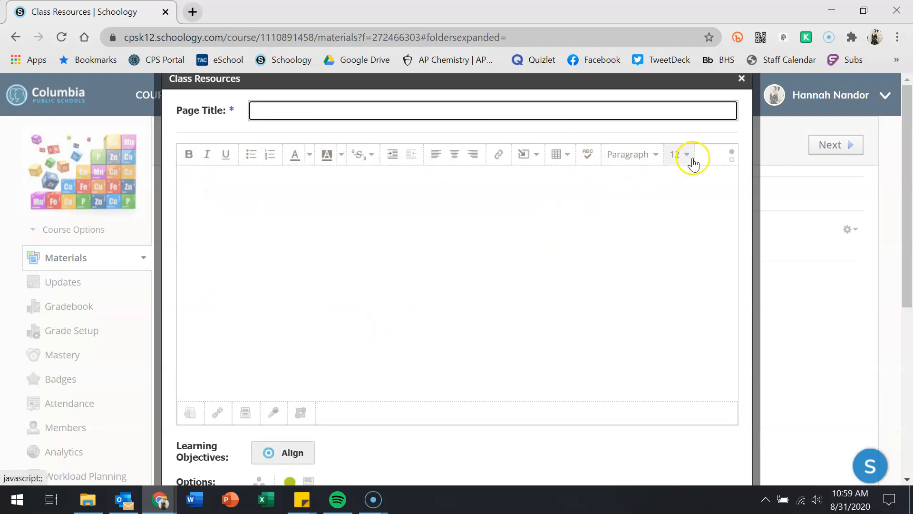
{"action": "scroll", "coordinate": [698, 162], "scroll_direction": "down", "scroll_amount": 5}
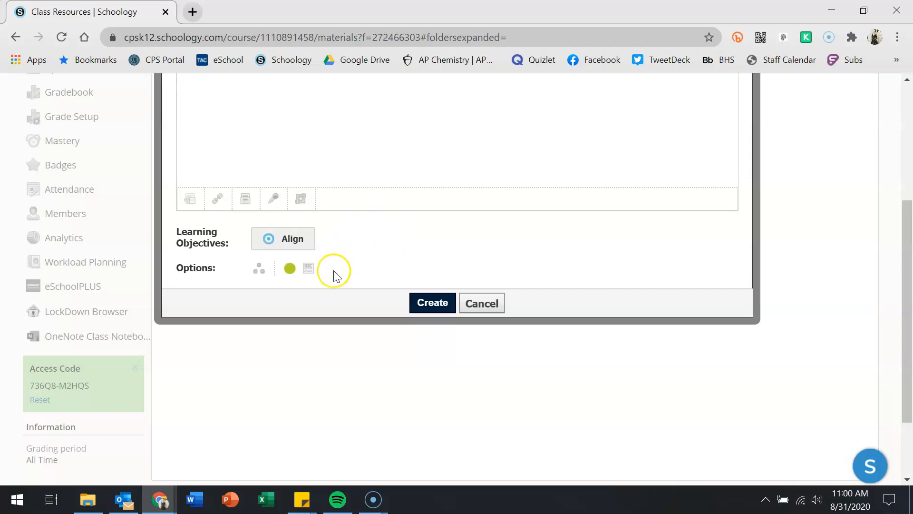
{"action": "left_click", "coordinate": [306, 269]}
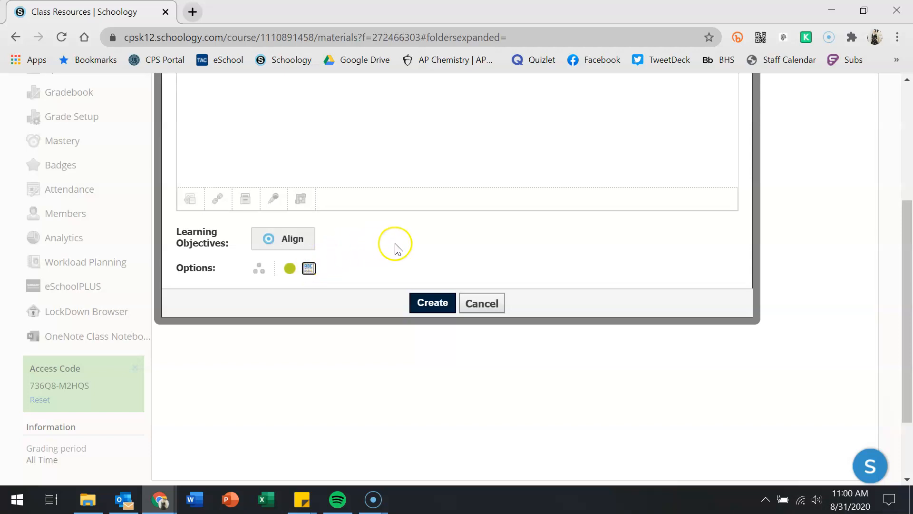
{"action": "scroll", "coordinate": [405, 245], "scroll_direction": "up", "scroll_amount": 4}
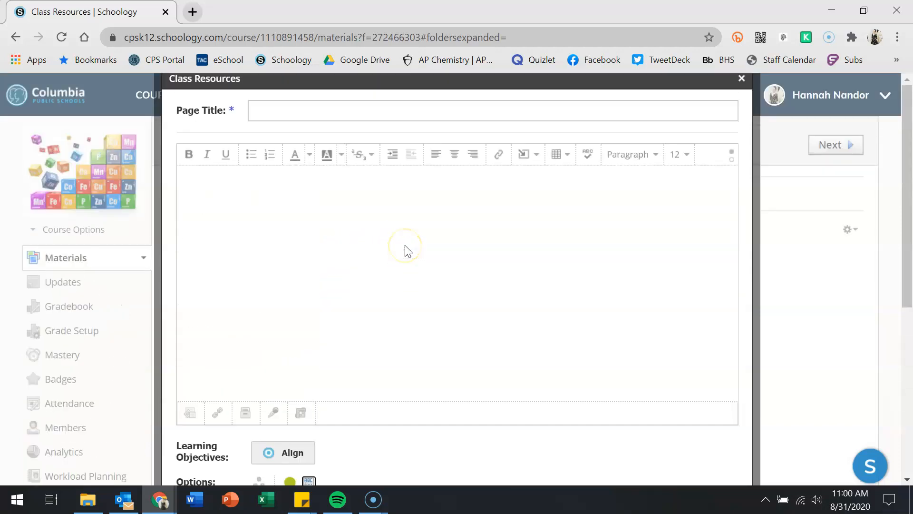
{"action": "left_click", "coordinate": [316, 108]}
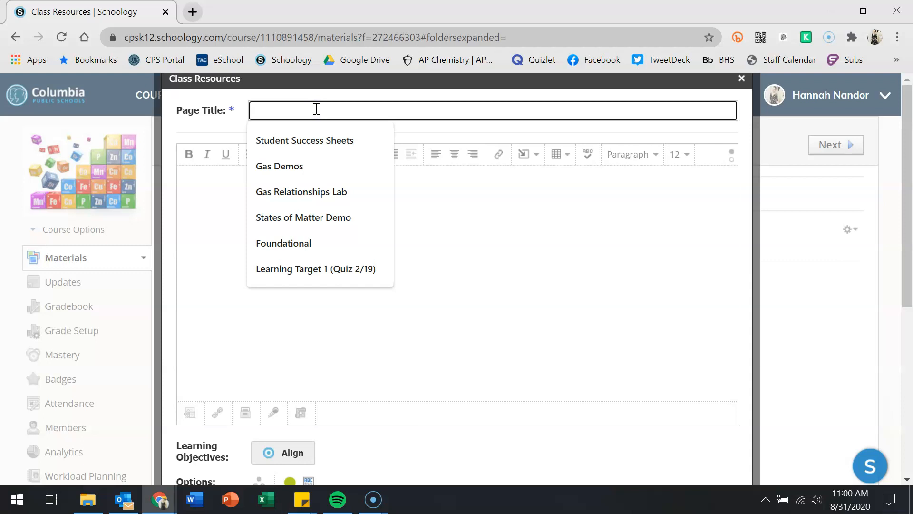
{"action": "type", "text": "Test Page"}
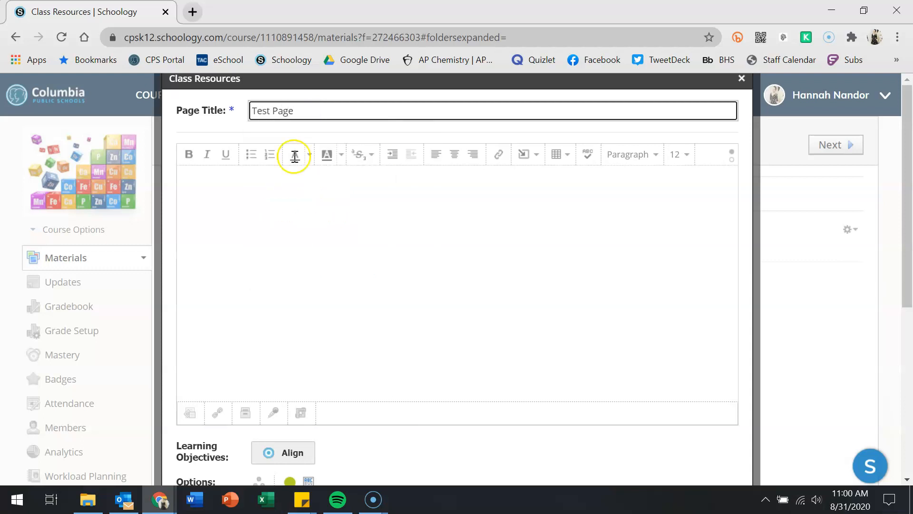
- Write 'Inline' in the page body, format it as Heading 1, and create the page
{"action": "left_click", "coordinate": [265, 245]}
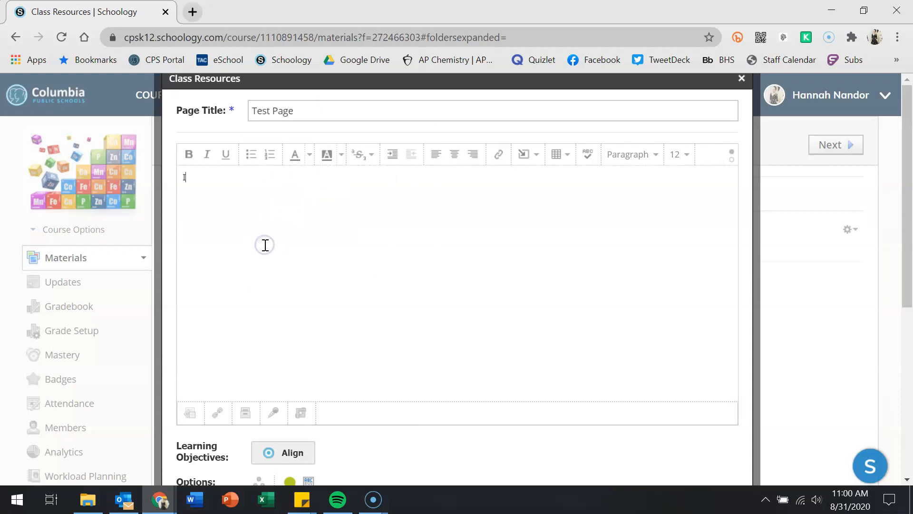
{"action": "left_click", "coordinate": [203, 179]}
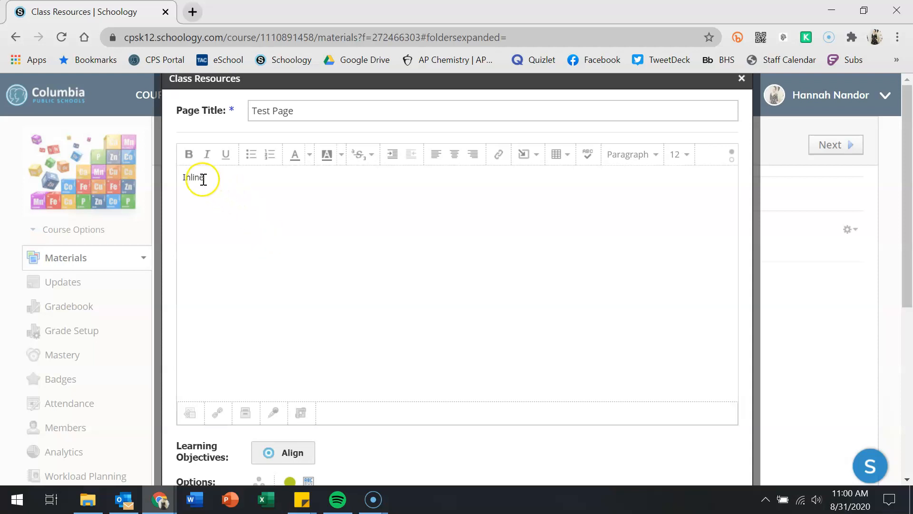
{"action": "left_click", "coordinate": [645, 160]}
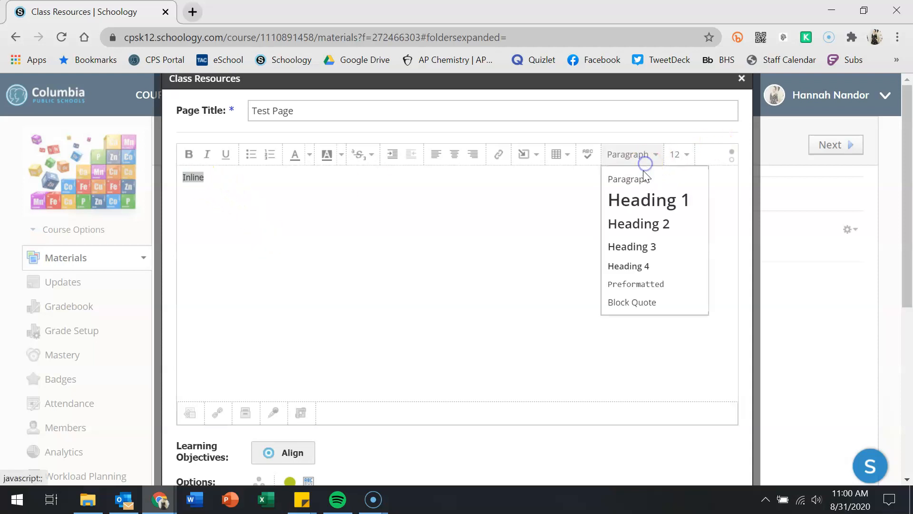
{"action": "left_click", "coordinate": [633, 210]}
{"action": "left_click", "coordinate": [551, 296]}
{"action": "scroll", "coordinate": [551, 296], "scroll_direction": "down", "scroll_amount": 6}
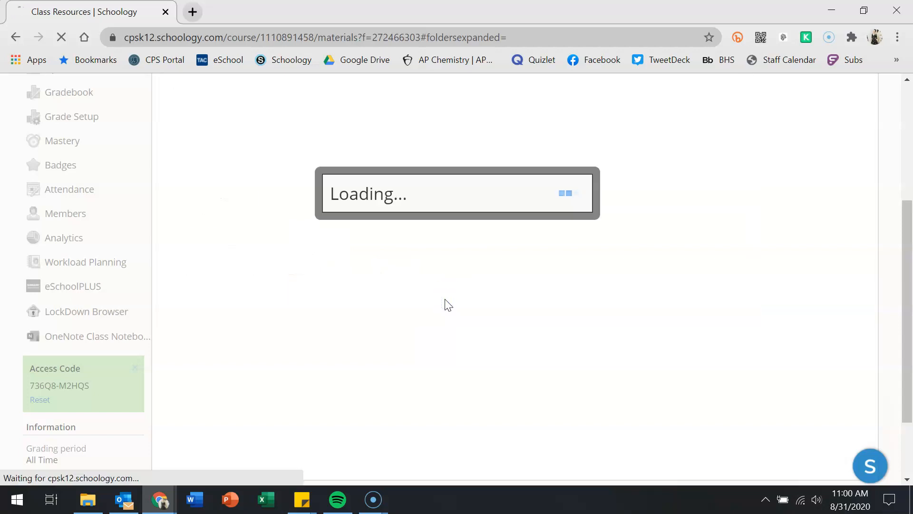
- Add 'more text' and 'and even more stuff to read' under Test Page's heading, save, and return to course materials
{"action": "scroll", "coordinate": [446, 299], "scroll_direction": "up", "scroll_amount": 2}
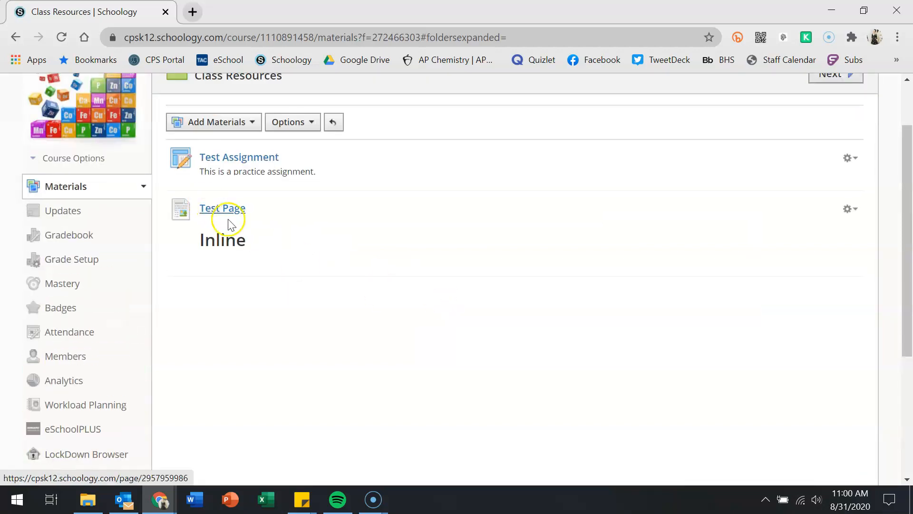
{"action": "left_click", "coordinate": [850, 209]}
{"action": "left_click", "coordinate": [814, 228]}
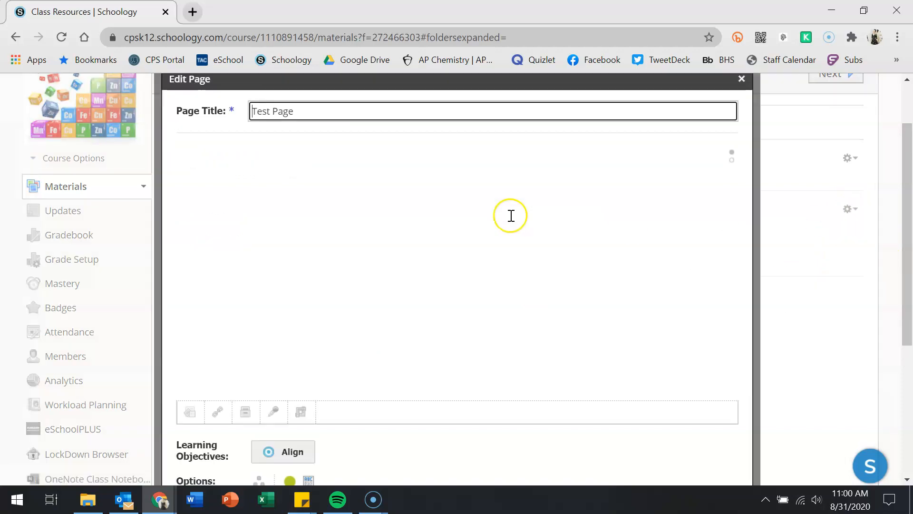
{"action": "left_click", "coordinate": [338, 183]}
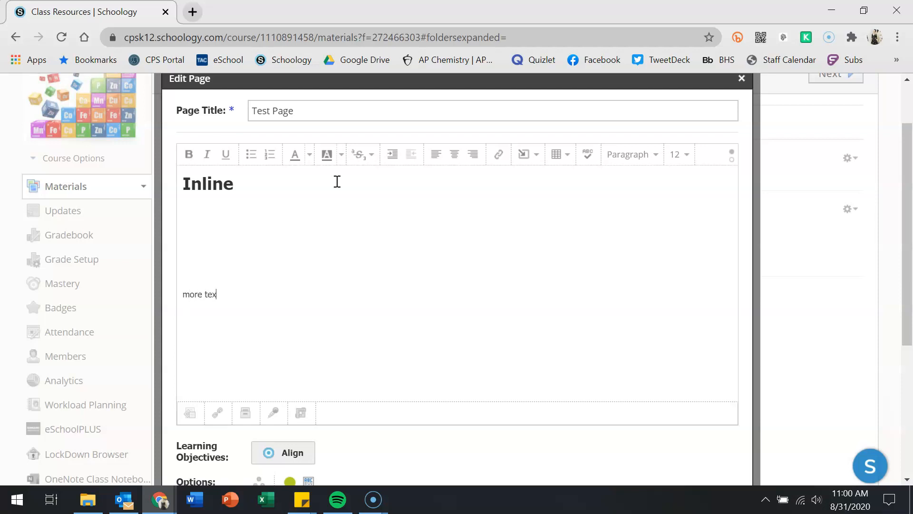
{"action": "key", "text": "Return"}
{"action": "key", "text": "Return"}
{"action": "key", "text": "Return"}
{"action": "key", "text": "Return"}
{"action": "key", "text": "Return"}
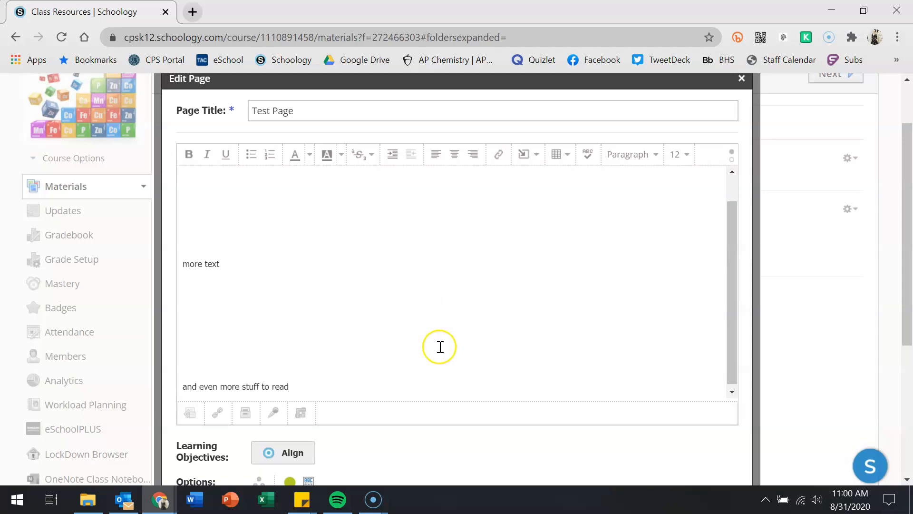
{"action": "scroll", "coordinate": [440, 347], "scroll_direction": "down", "scroll_amount": 3}
{"action": "left_click", "coordinate": [419, 373]}
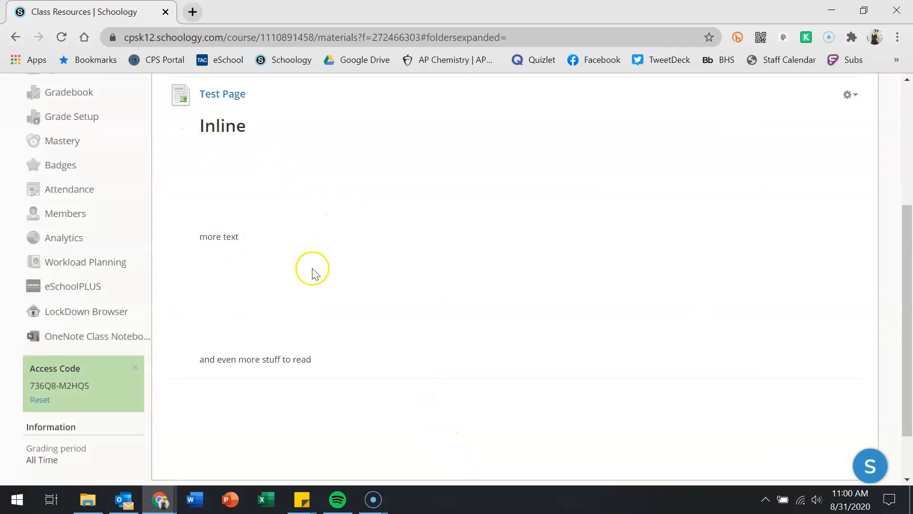
{"action": "scroll", "coordinate": [473, 329], "scroll_direction": "up", "scroll_amount": 4}
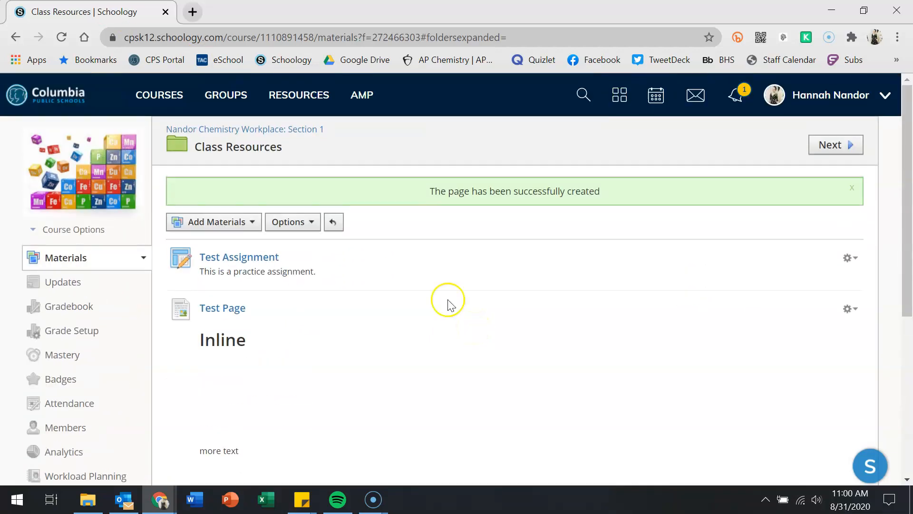
{"action": "left_click", "coordinate": [292, 129]}
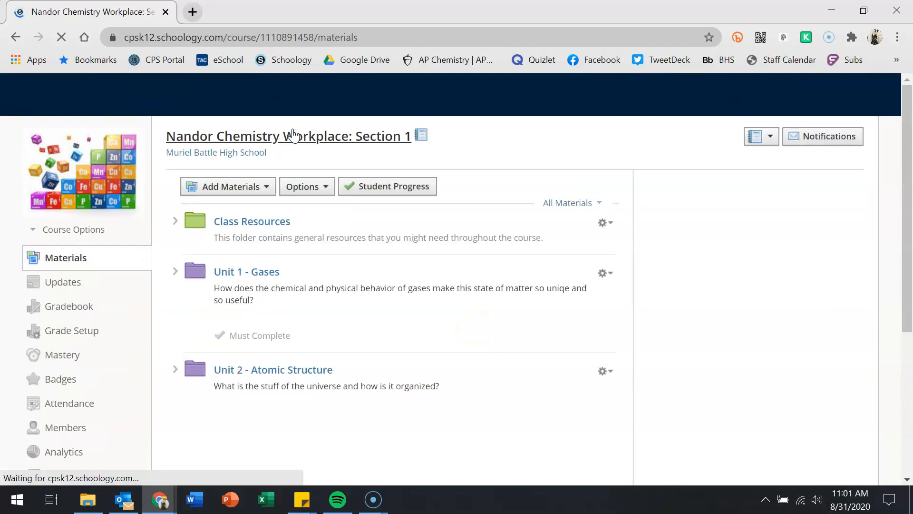
- Open the Unit 1 - Gases folder and then its Week 1 folder
{"action": "scroll", "coordinate": [293, 136], "scroll_direction": "down", "scroll_amount": 1}
{"action": "left_click", "coordinate": [258, 202]}
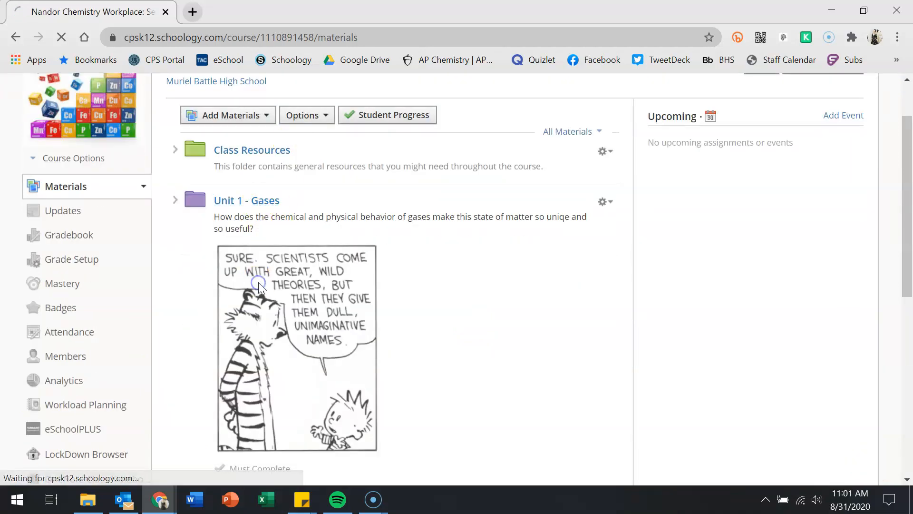
{"action": "scroll", "coordinate": [260, 289], "scroll_direction": "down", "scroll_amount": 3}
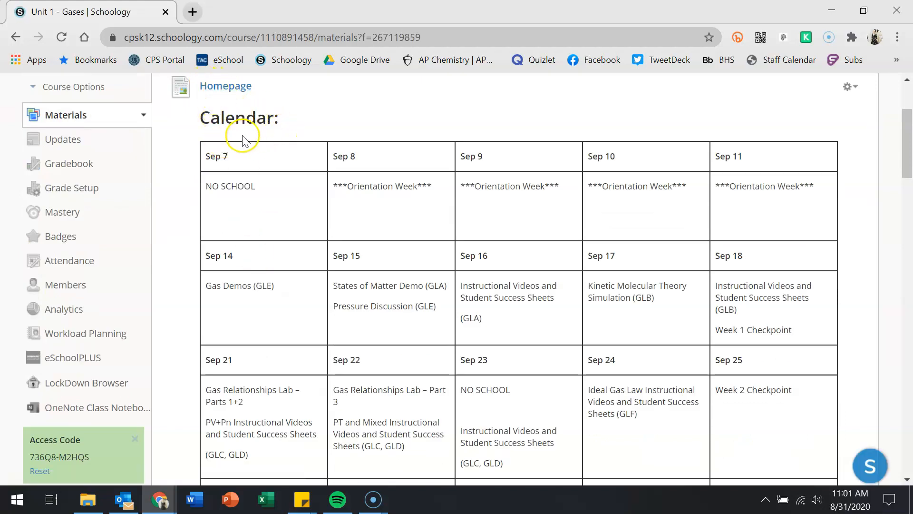
{"action": "scroll", "coordinate": [376, 224], "scroll_direction": "down", "scroll_amount": 15}
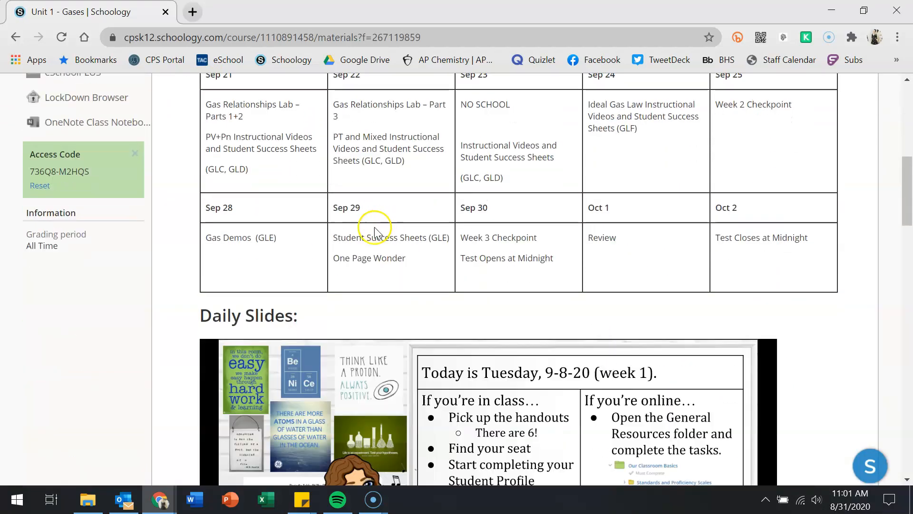
{"action": "scroll", "coordinate": [373, 232], "scroll_direction": "down", "scroll_amount": 15}
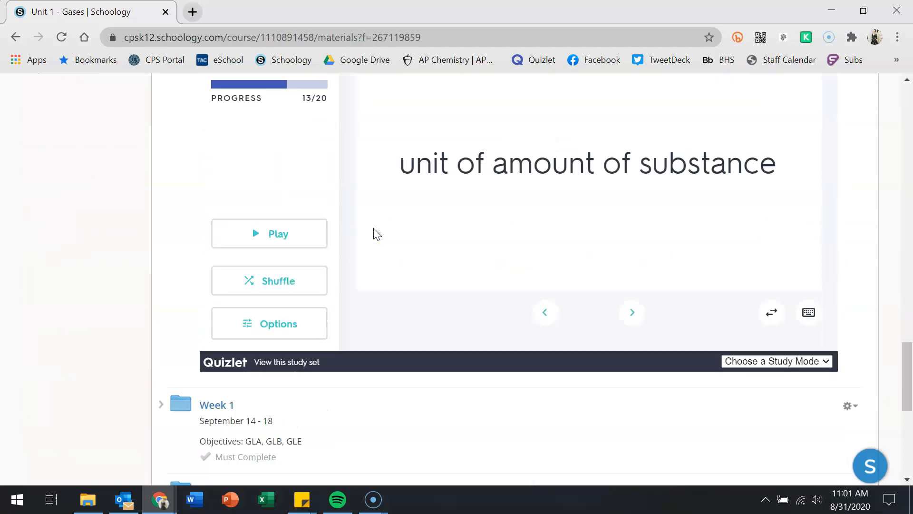
{"action": "left_click", "coordinate": [213, 161]}
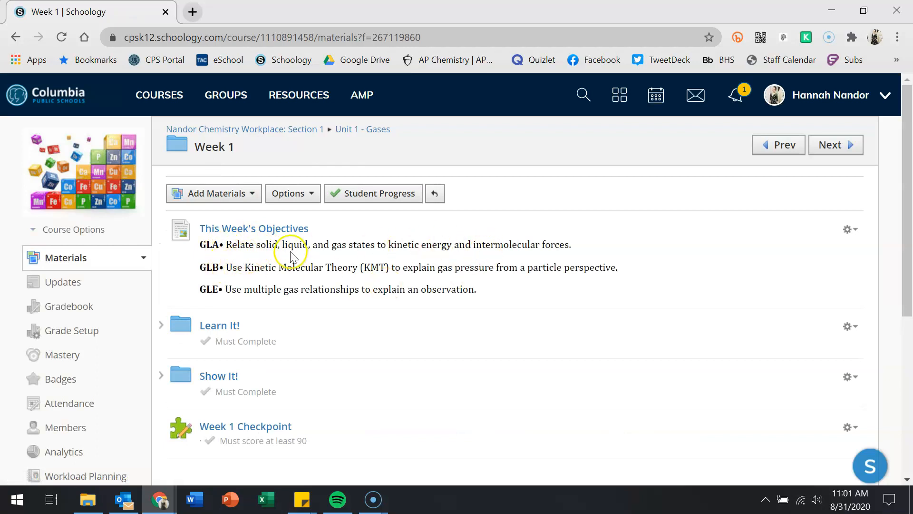
- View This Week's Objectives, return to Week 1, and browse the Learn It! folder
{"action": "left_click", "coordinate": [237, 228]}
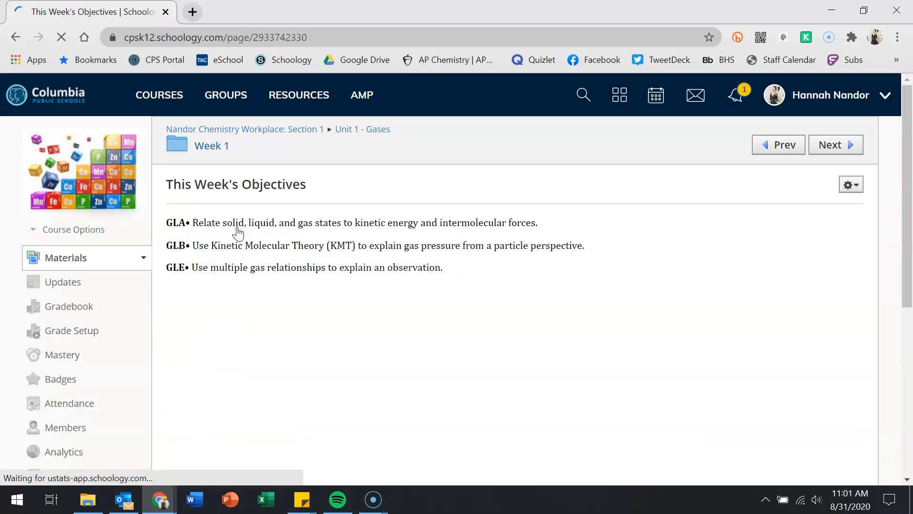
{"action": "left_click", "coordinate": [208, 145]}
{"action": "scroll", "coordinate": [269, 285], "scroll_direction": "down", "scroll_amount": 3}
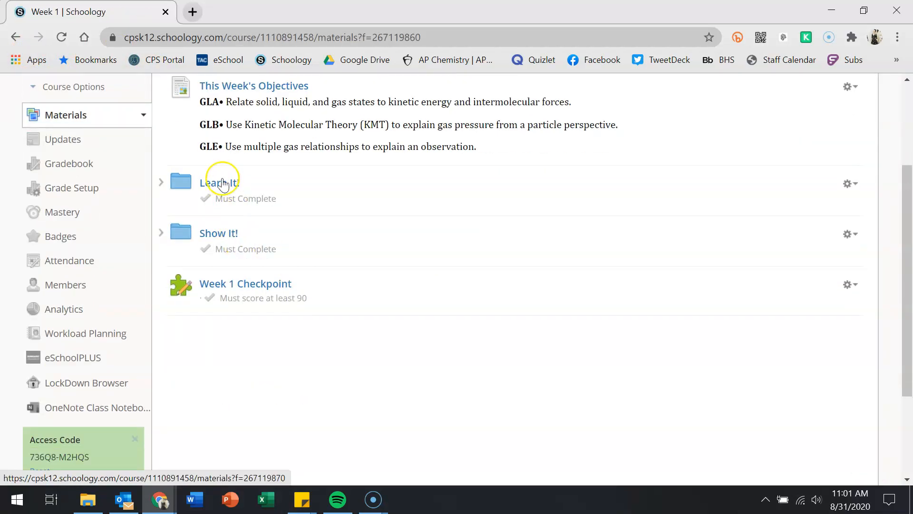
{"action": "left_click", "coordinate": [218, 185]}
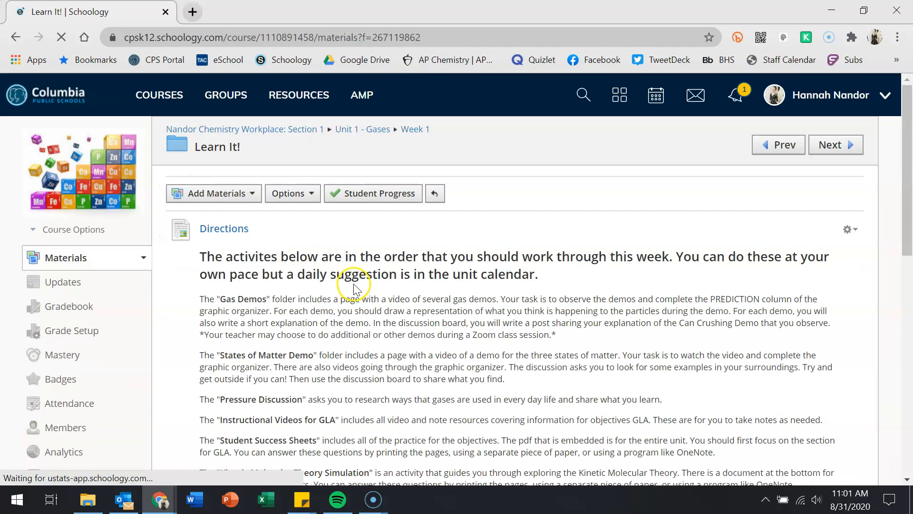
{"action": "scroll", "coordinate": [214, 273], "scroll_direction": "down", "scroll_amount": 6}
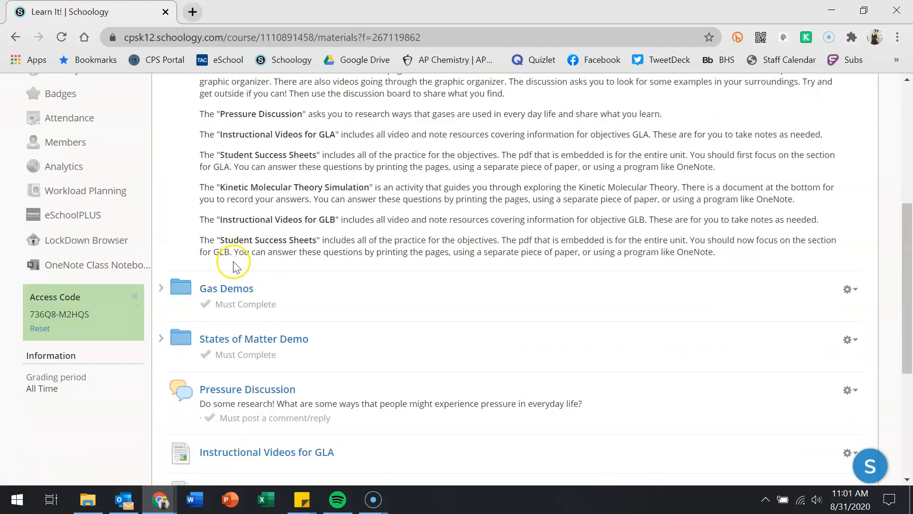
{"action": "scroll", "coordinate": [236, 266], "scroll_direction": "up", "scroll_amount": 5}
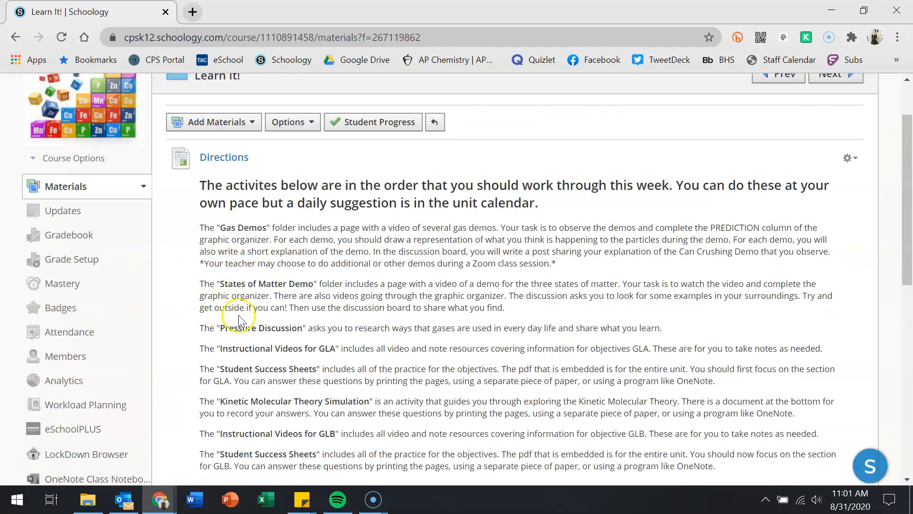
{"action": "scroll", "coordinate": [233, 351], "scroll_direction": "down", "scroll_amount": 8}
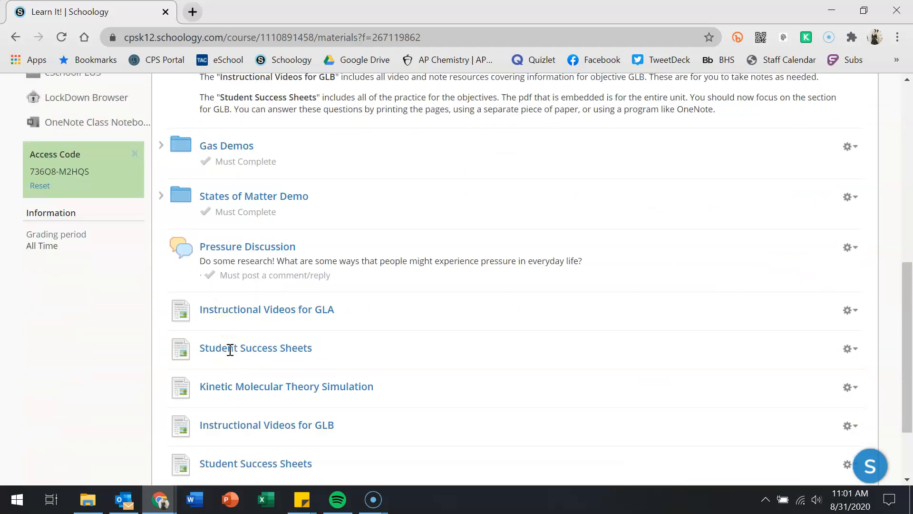
{"action": "scroll", "coordinate": [228, 352], "scroll_direction": "up", "scroll_amount": 10}
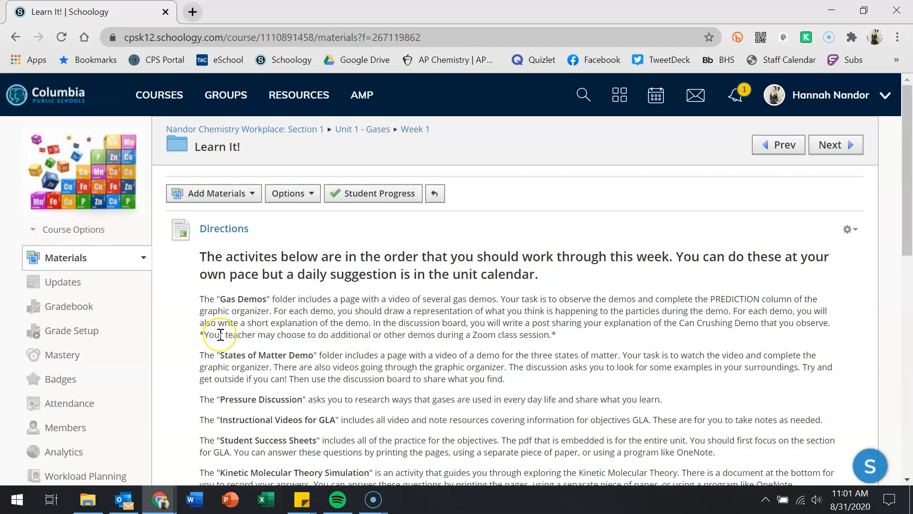
{"action": "scroll", "coordinate": [220, 334], "scroll_direction": "down", "scroll_amount": 10}
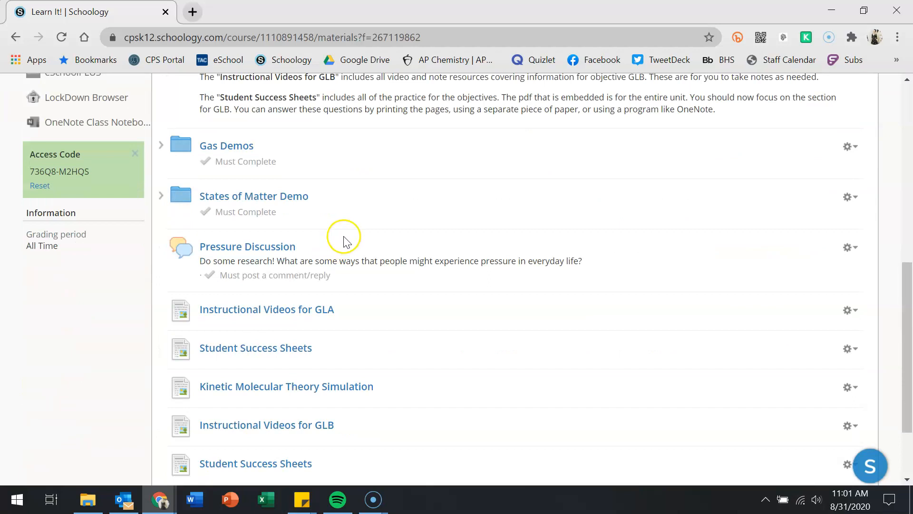
{"action": "scroll", "coordinate": [346, 242], "scroll_direction": "down", "scroll_amount": 2}
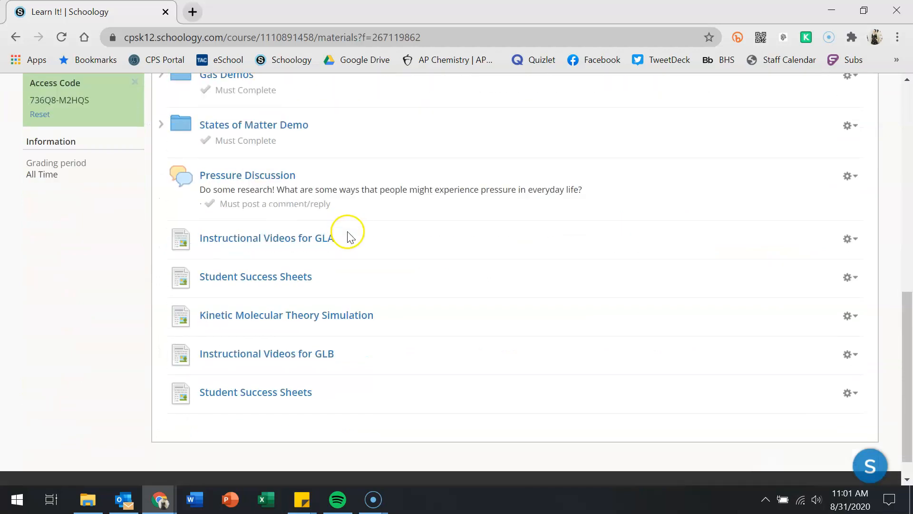
{"action": "left_click", "coordinate": [295, 243]}
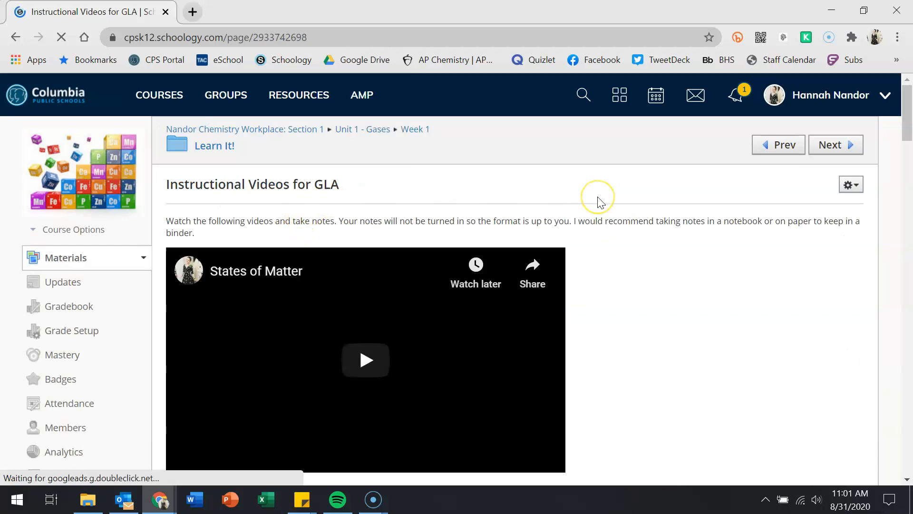
{"action": "scroll", "coordinate": [600, 201], "scroll_direction": "down", "scroll_amount": 6}
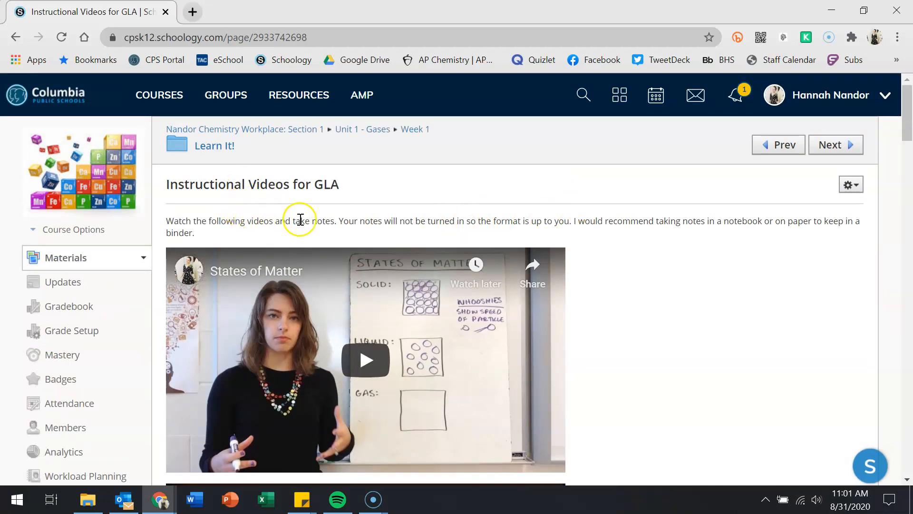
{"action": "scroll", "coordinate": [693, 266], "scroll_direction": "down", "scroll_amount": 1}
{"action": "scroll", "coordinate": [694, 265], "scroll_direction": "down", "scroll_amount": 13}
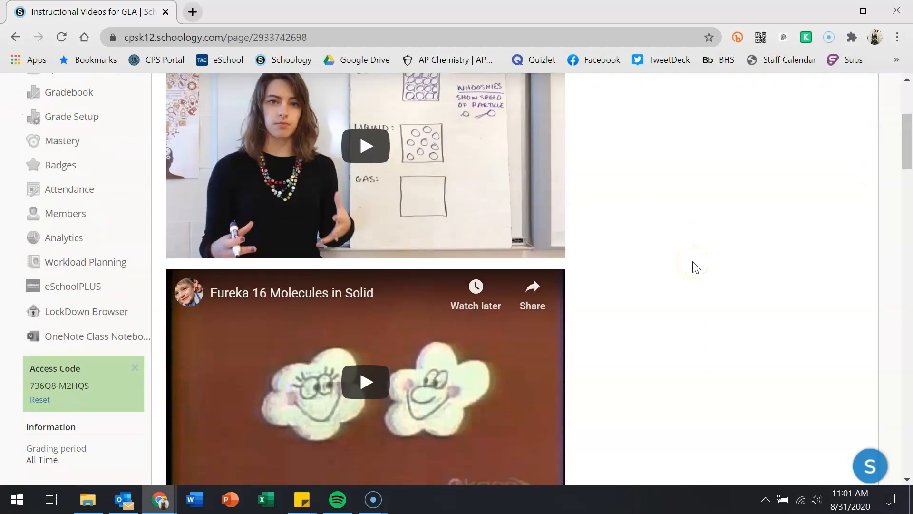
{"action": "scroll", "coordinate": [694, 265], "scroll_direction": "down", "scroll_amount": 20}
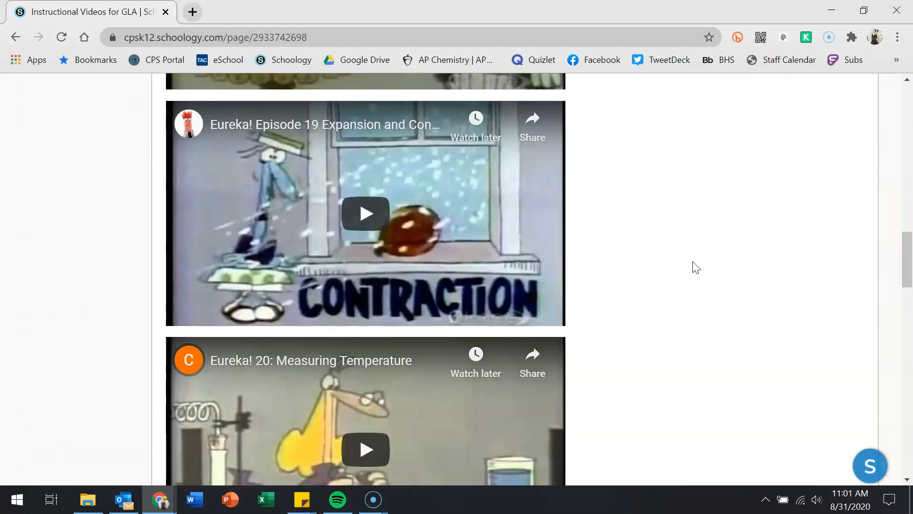
{"action": "scroll", "coordinate": [693, 268], "scroll_direction": "down", "scroll_amount": 3}
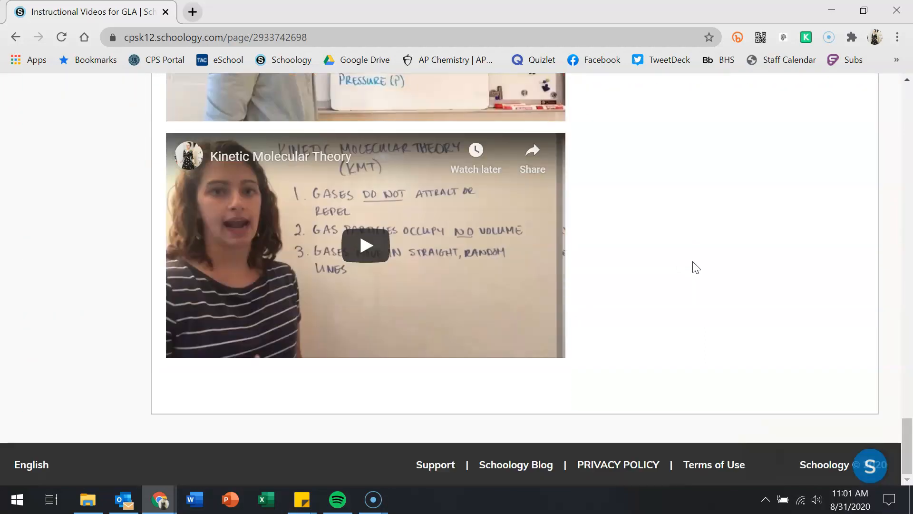
{"action": "scroll", "coordinate": [696, 267], "scroll_direction": "up", "scroll_amount": 20}
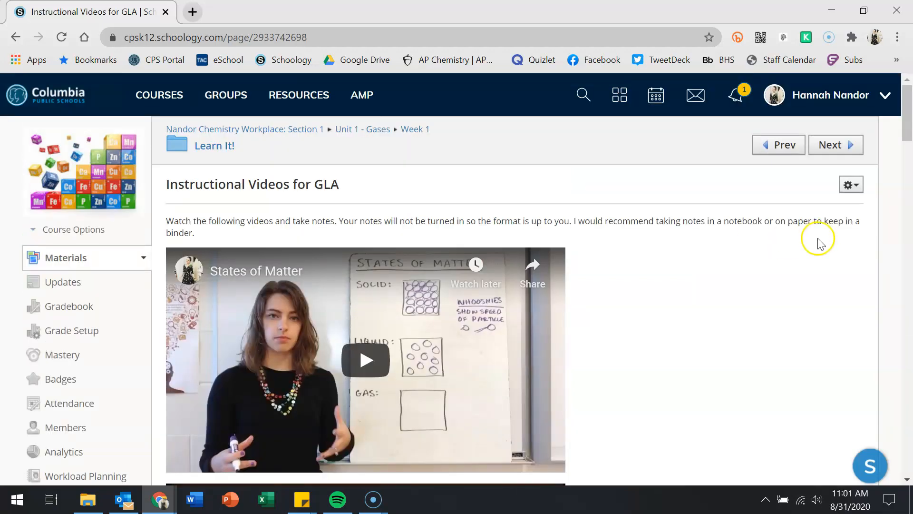
- Edit the Instructional Videos for GLA page, switch its display option to Display inline, and save
{"action": "left_click", "coordinate": [850, 184]}
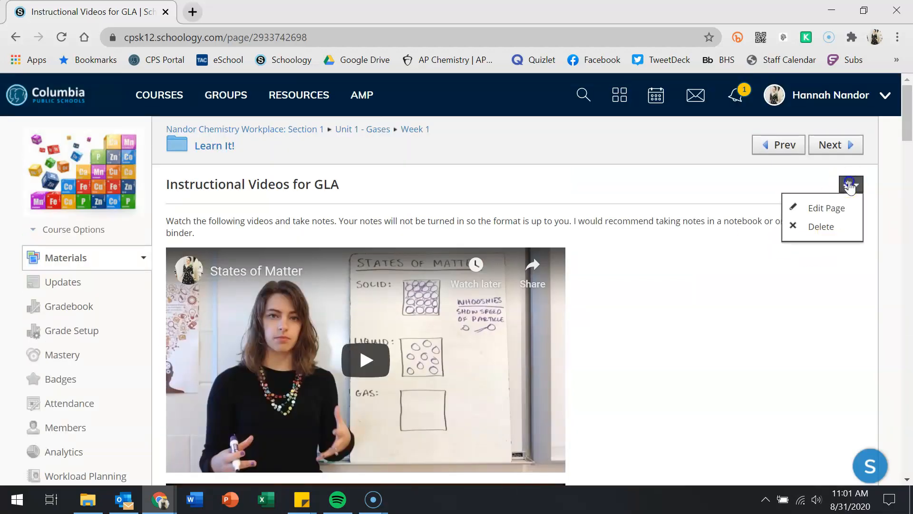
{"action": "left_click", "coordinate": [827, 201]}
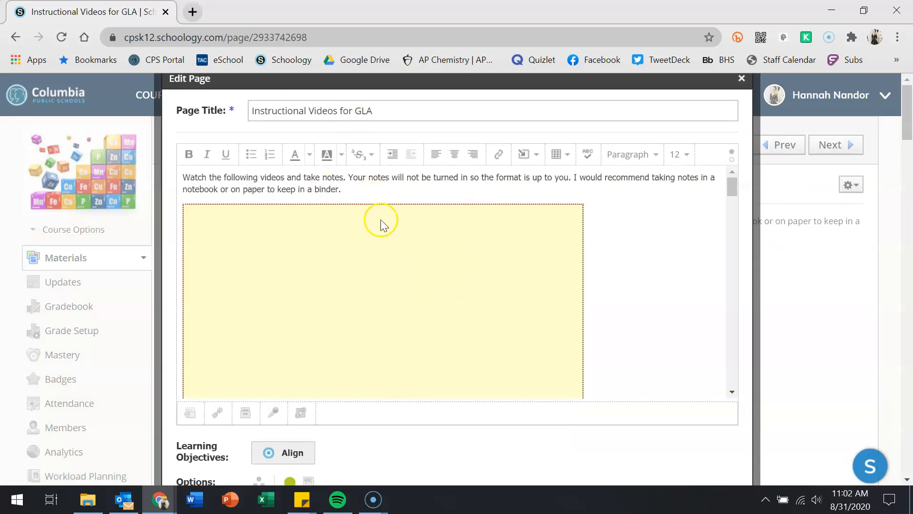
{"action": "scroll", "coordinate": [540, 295], "scroll_direction": "down", "scroll_amount": 10}
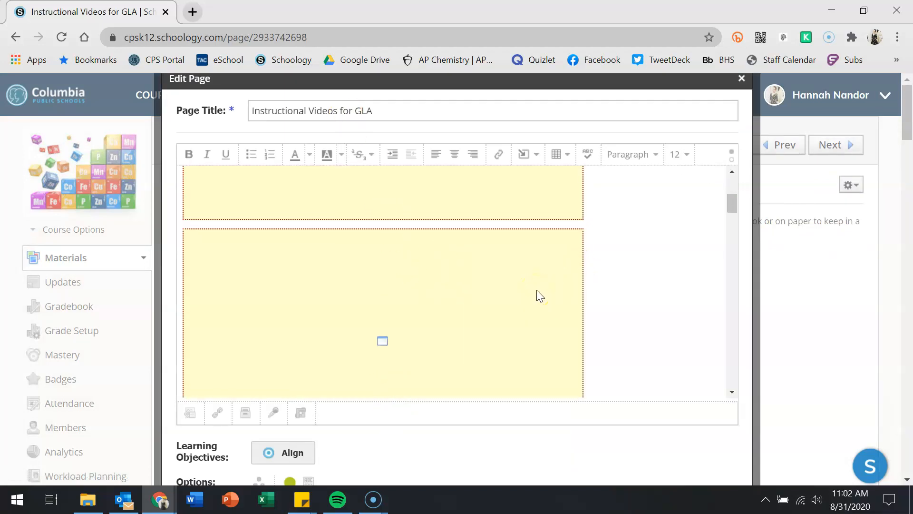
{"action": "scroll", "coordinate": [538, 296], "scroll_direction": "down", "scroll_amount": 3}
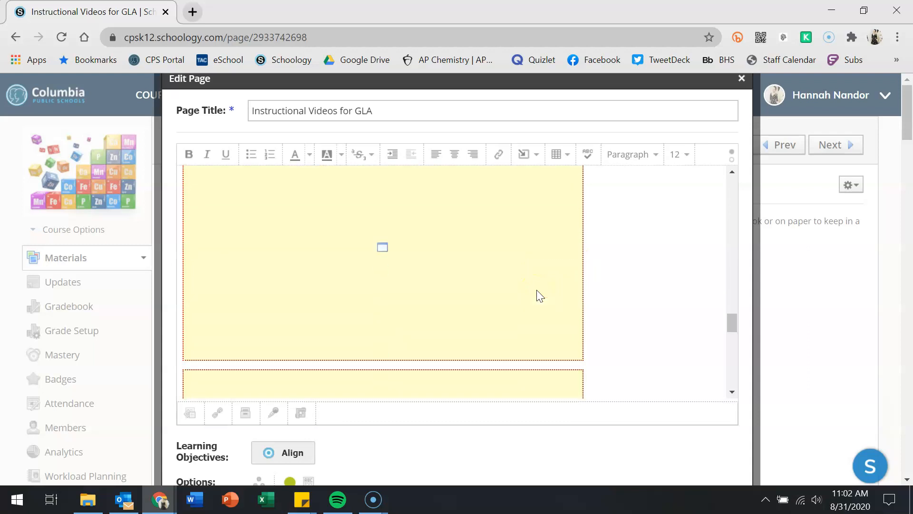
{"action": "scroll", "coordinate": [414, 435], "scroll_direction": "down", "scroll_amount": 2}
{"action": "scroll", "coordinate": [428, 428], "scroll_direction": "down", "scroll_amount": 1}
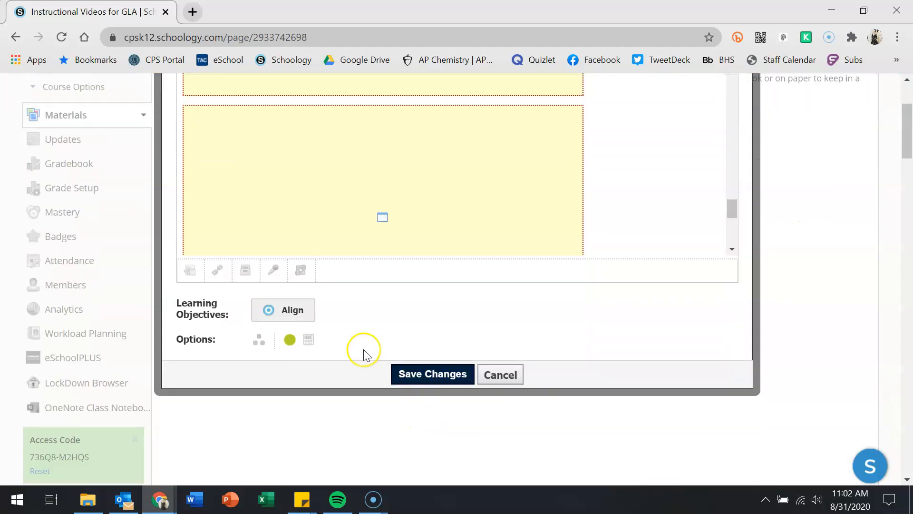
{"action": "left_click", "coordinate": [308, 342]}
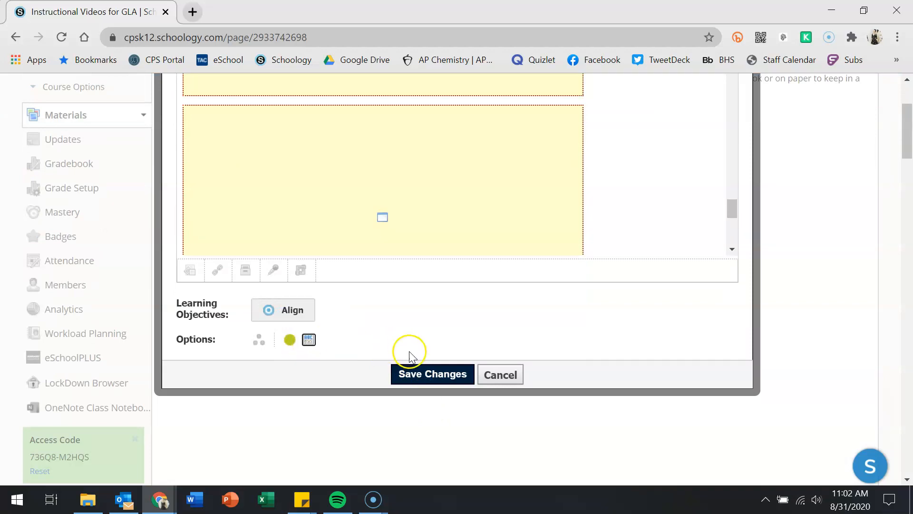
{"action": "left_click", "coordinate": [419, 373]}
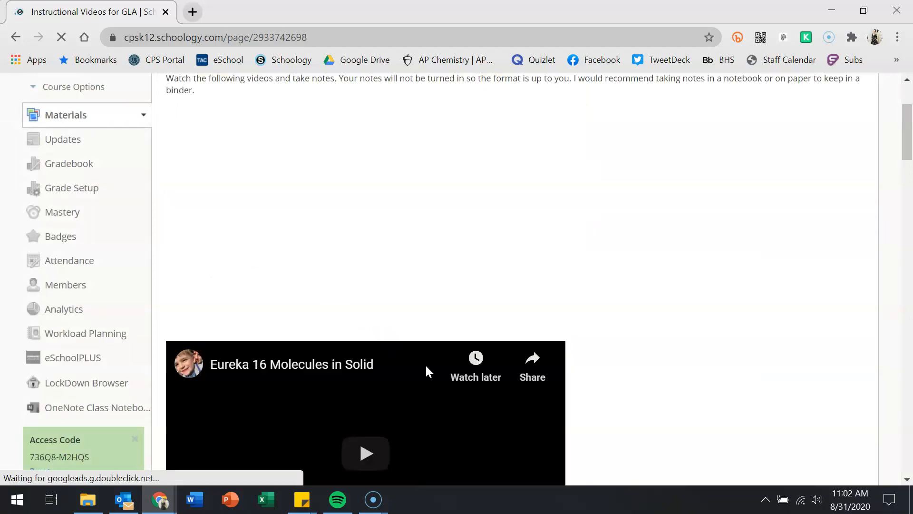
- Return to Learn It! and scroll through the Instructional Videos for GLA videos embedded in the folder
{"action": "scroll", "coordinate": [480, 233], "scroll_direction": "up", "scroll_amount": 3}
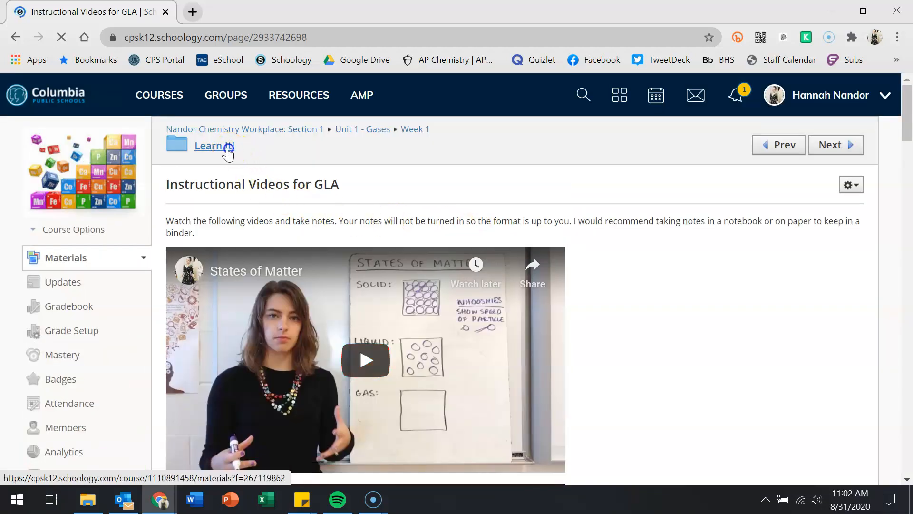
{"action": "left_click", "coordinate": [228, 152]}
{"action": "scroll", "coordinate": [708, 204], "scroll_direction": "down", "scroll_amount": 3}
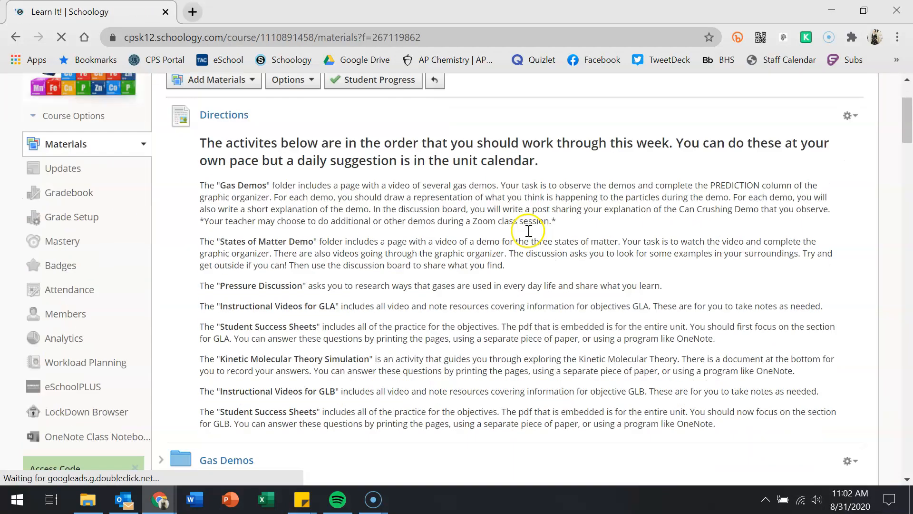
{"action": "scroll", "coordinate": [529, 230], "scroll_direction": "down", "scroll_amount": 10}
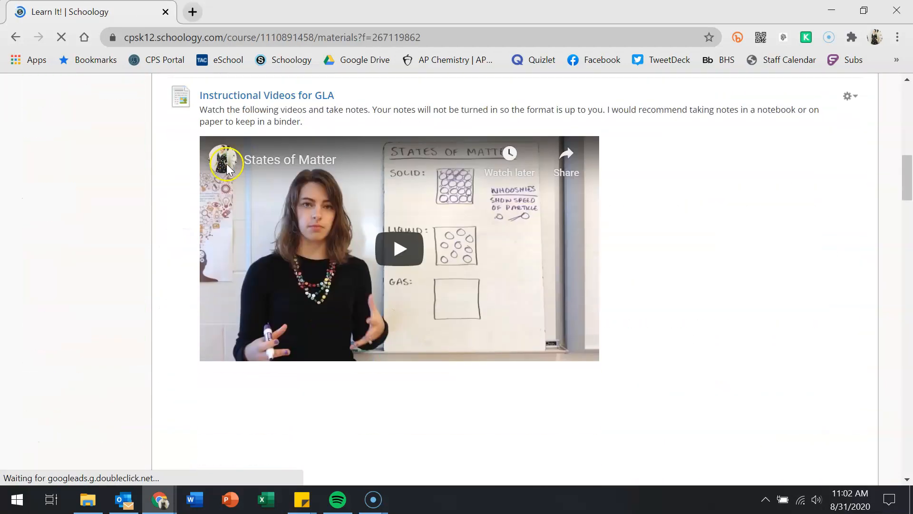
{"action": "scroll", "coordinate": [662, 227], "scroll_direction": "down", "scroll_amount": 1}
{"action": "scroll", "coordinate": [663, 227], "scroll_direction": "down", "scroll_amount": 20}
{"action": "scroll", "coordinate": [662, 227], "scroll_direction": "down", "scroll_amount": 20}
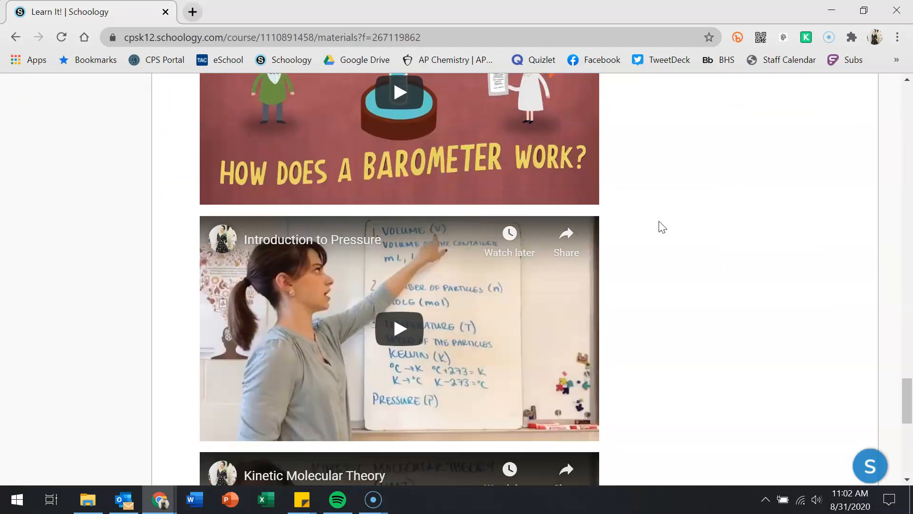
{"action": "scroll", "coordinate": [663, 227], "scroll_direction": "down", "scroll_amount": 9}
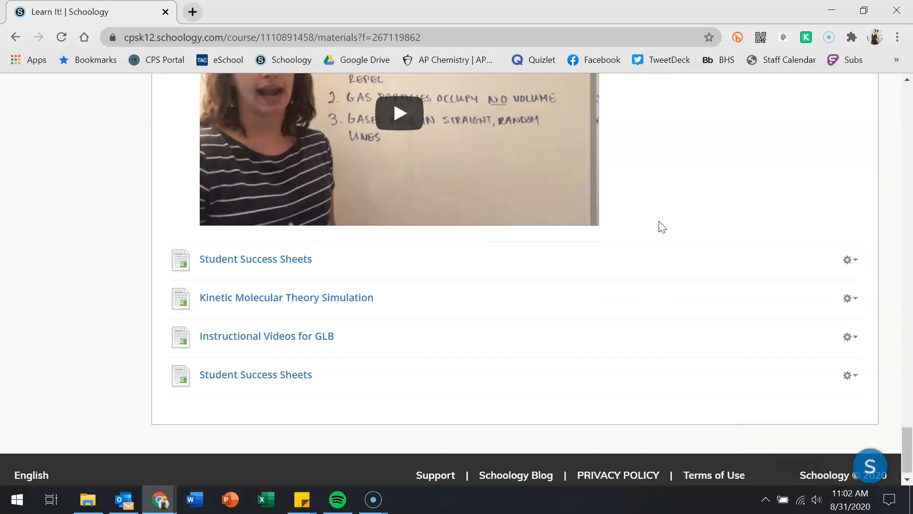
{"action": "scroll", "coordinate": [663, 228], "scroll_direction": "up", "scroll_amount": 9}
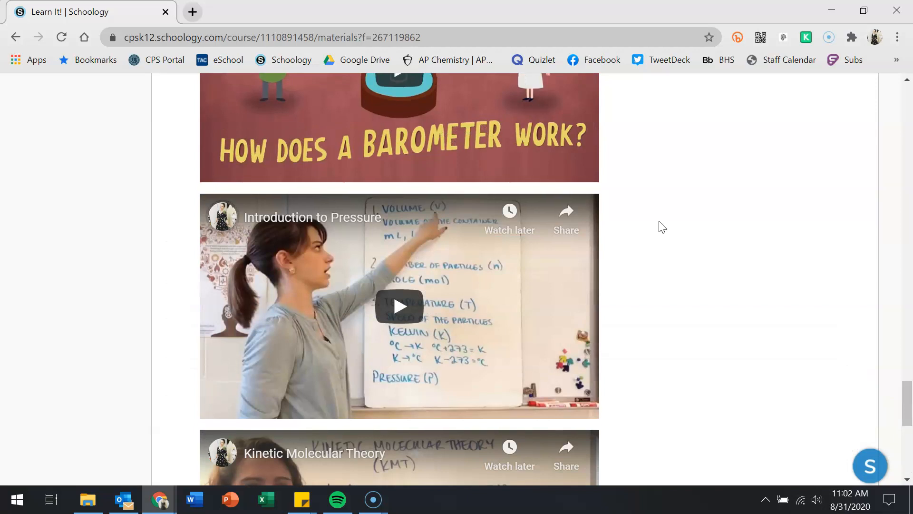
{"action": "scroll", "coordinate": [663, 227], "scroll_direction": "up", "scroll_amount": 9}
{"action": "scroll", "coordinate": [663, 227], "scroll_direction": "up", "scroll_amount": 10}
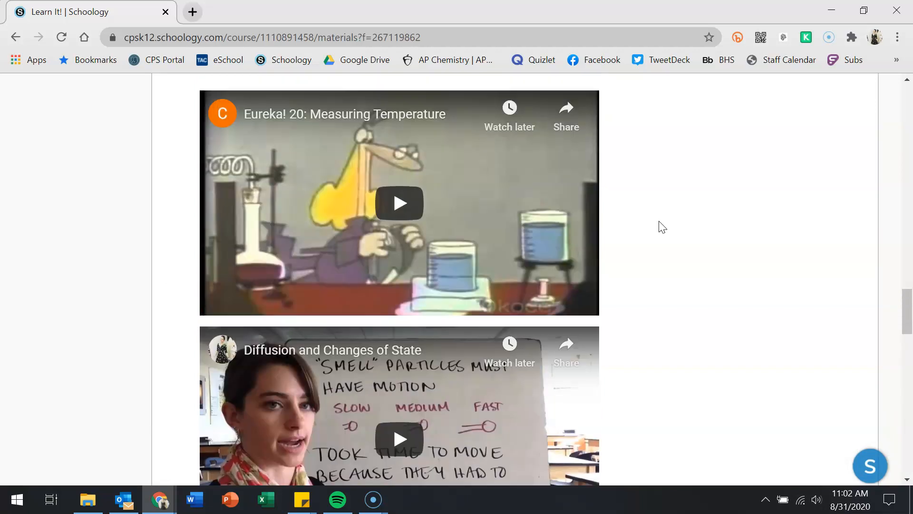
{"action": "scroll", "coordinate": [663, 227], "scroll_direction": "up", "scroll_amount": 20}
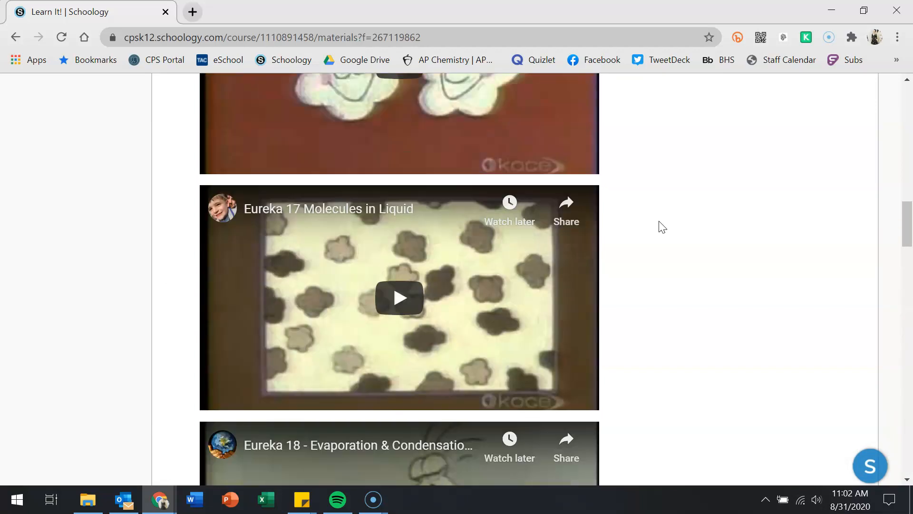
{"action": "scroll", "coordinate": [662, 227], "scroll_direction": "up", "scroll_amount": 6}
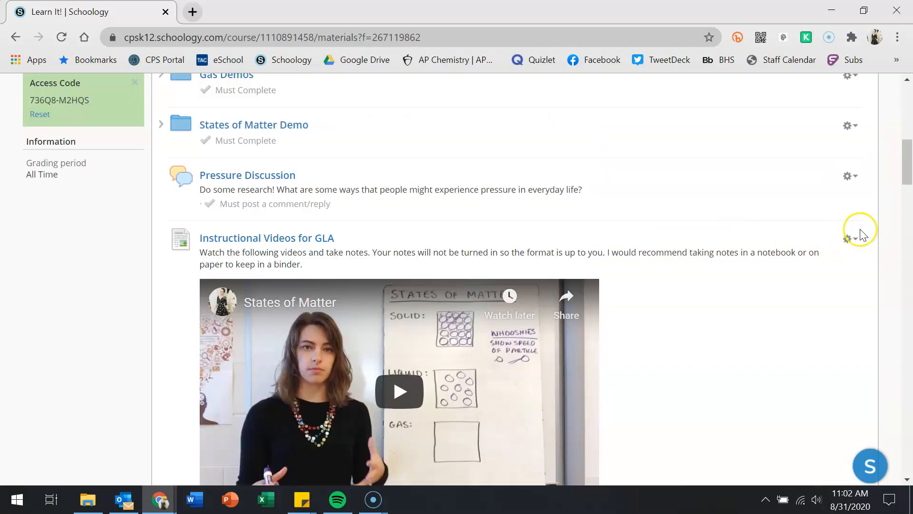
- Edit Instructional Videos for GLA, set it to Display on new page, and save
{"action": "left_click", "coordinate": [853, 241]}
{"action": "left_click", "coordinate": [834, 262]}
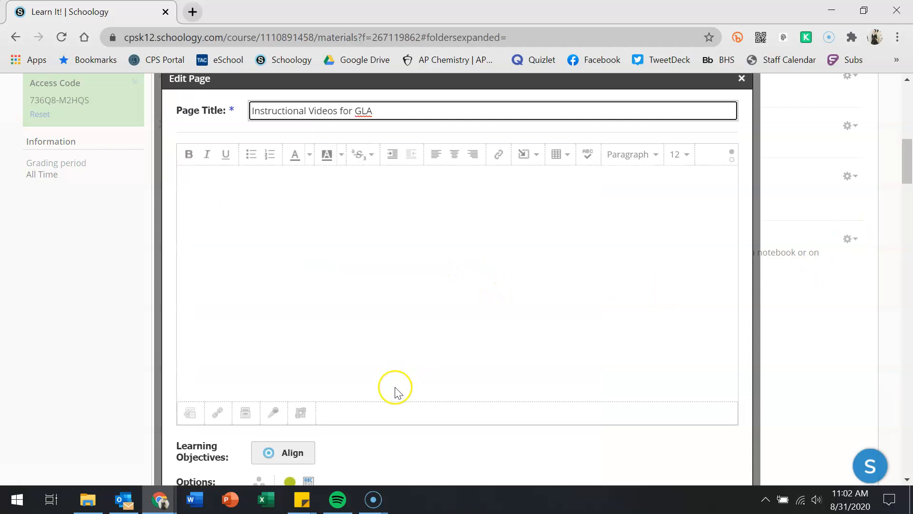
{"action": "scroll", "coordinate": [392, 435], "scroll_direction": "down", "scroll_amount": 2}
{"action": "scroll", "coordinate": [392, 436], "scroll_direction": "down", "scroll_amount": 2}
{"action": "left_click", "coordinate": [309, 339]}
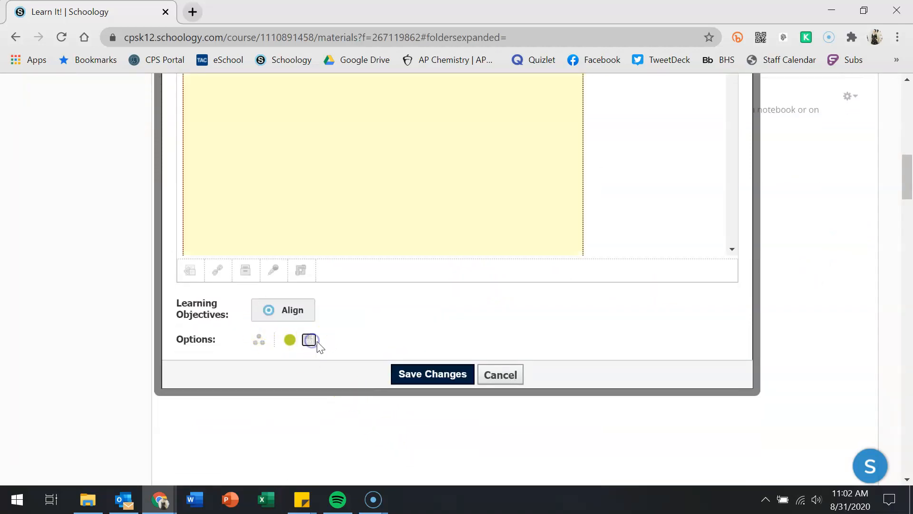
{"action": "left_click", "coordinate": [408, 375]}
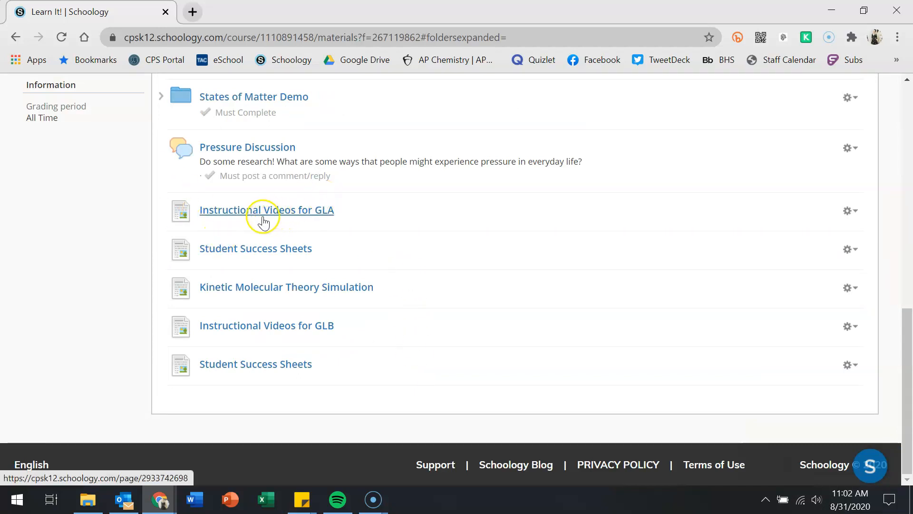
- Scroll through the Kinetic Molecular Theory Simulation page and its answer document, then return to course materials
{"action": "left_click", "coordinate": [240, 295]}
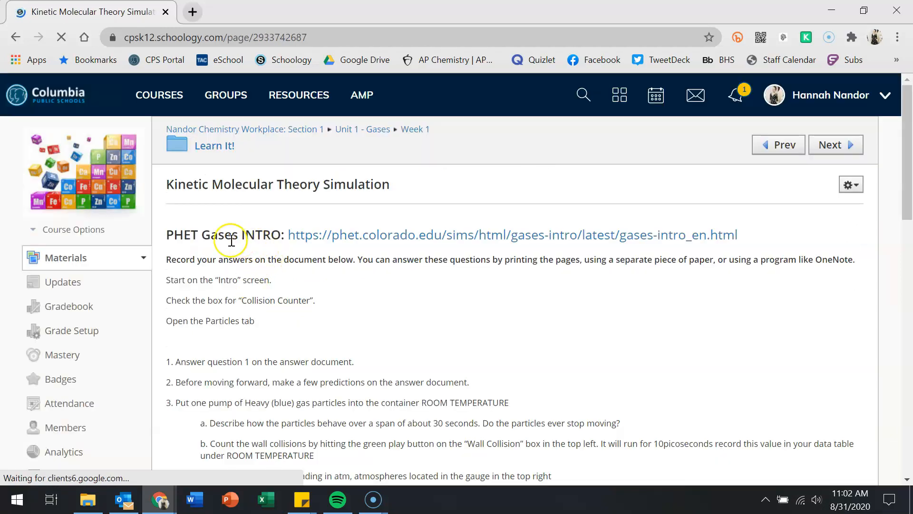
{"action": "scroll", "coordinate": [295, 276], "scroll_direction": "down", "scroll_amount": 15}
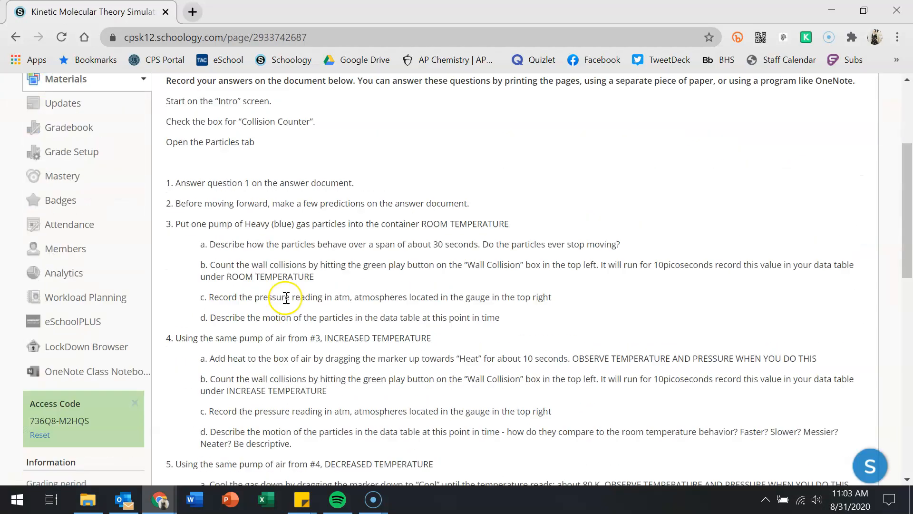
{"action": "scroll", "coordinate": [271, 282], "scroll_direction": "down", "scroll_amount": 20}
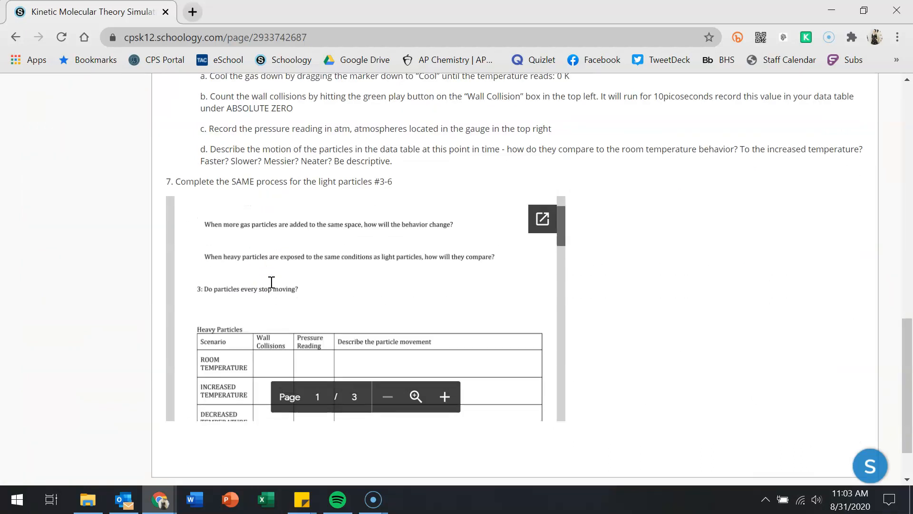
{"action": "scroll", "coordinate": [271, 282], "scroll_direction": "down", "scroll_amount": 5}
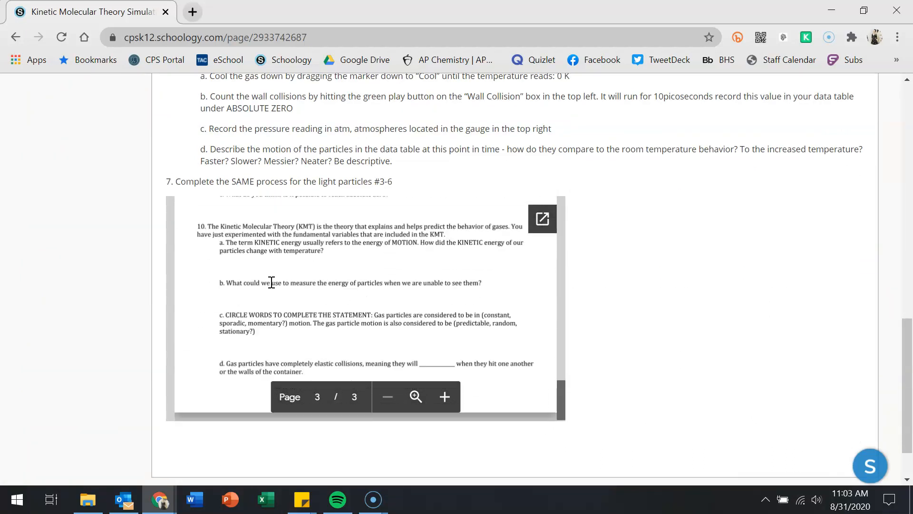
{"action": "scroll", "coordinate": [271, 282], "scroll_direction": "up", "scroll_amount": 20}
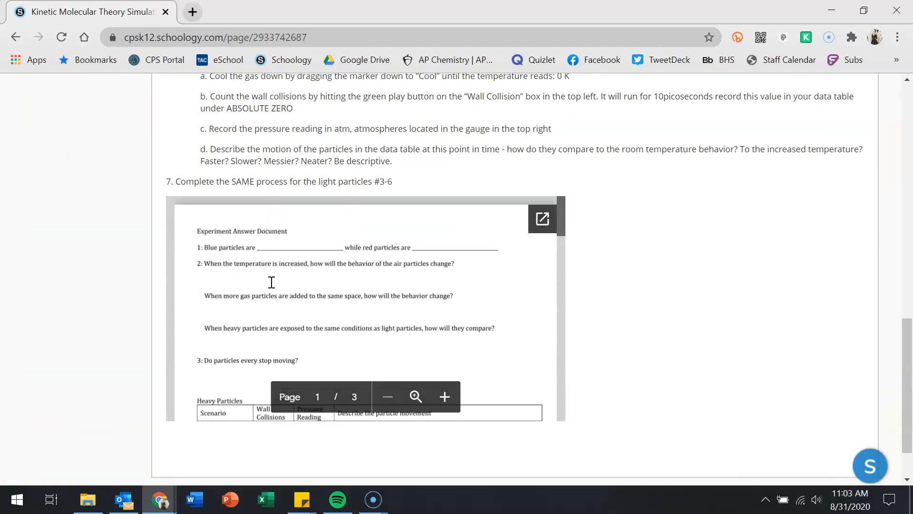
{"action": "scroll", "coordinate": [294, 225], "scroll_direction": "up", "scroll_amount": 20}
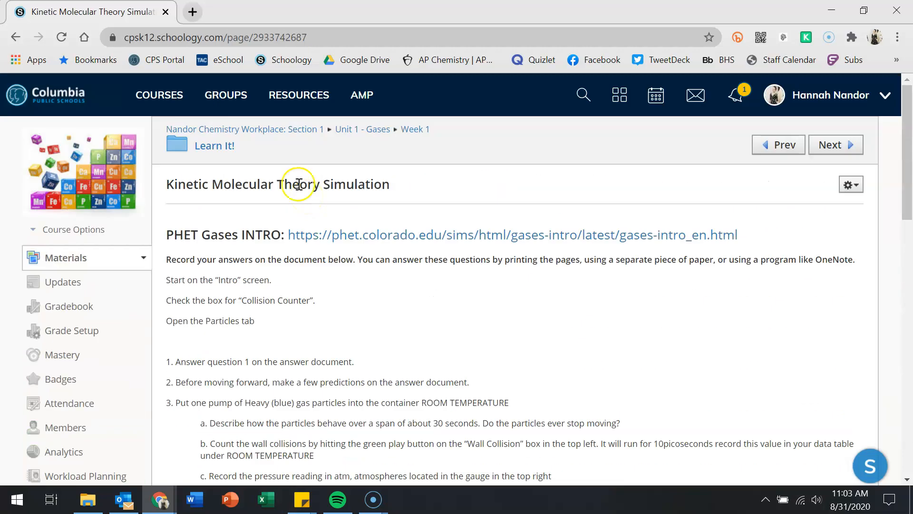
{"action": "left_click", "coordinate": [272, 129]}
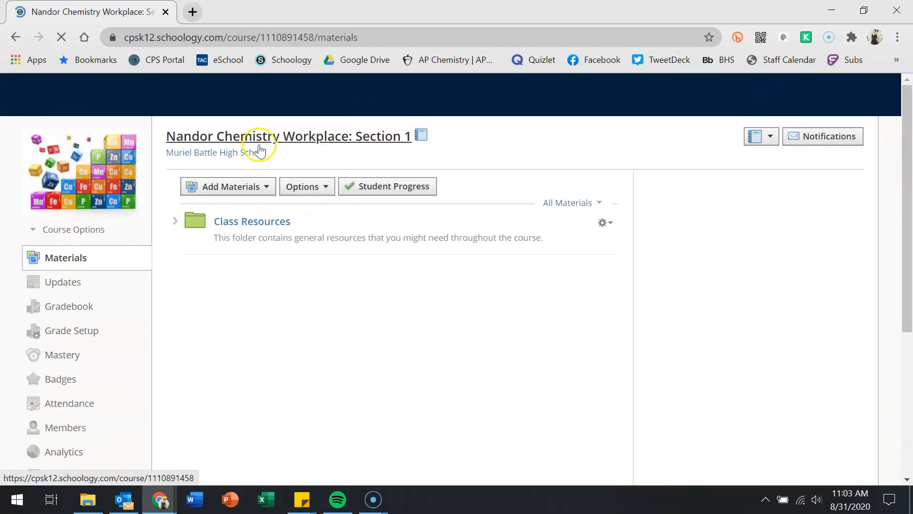
- Enter the Class Resources folder and show its Add Materials dropdown
{"action": "left_click", "coordinate": [232, 222]}
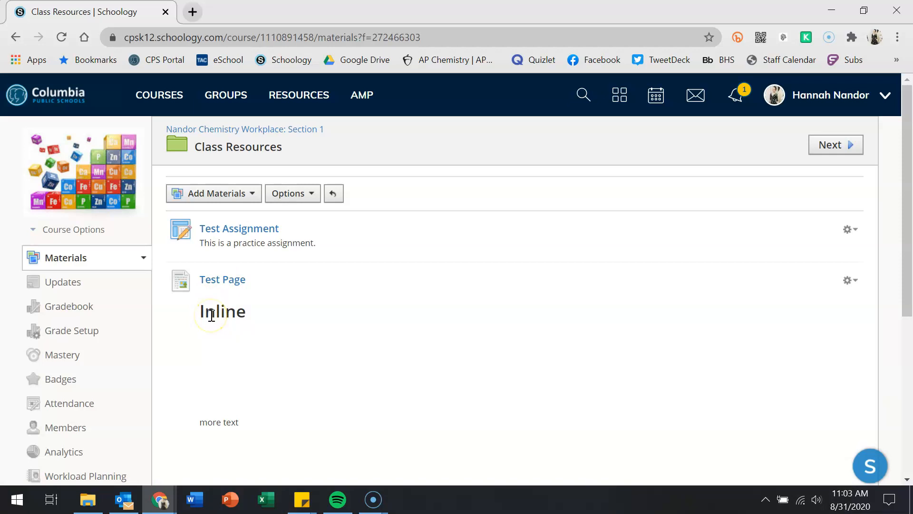
{"action": "scroll", "coordinate": [210, 316], "scroll_direction": "down", "scroll_amount": 6}
{"action": "scroll", "coordinate": [209, 316], "scroll_direction": "up", "scroll_amount": 6}
{"action": "left_click", "coordinate": [239, 199]}
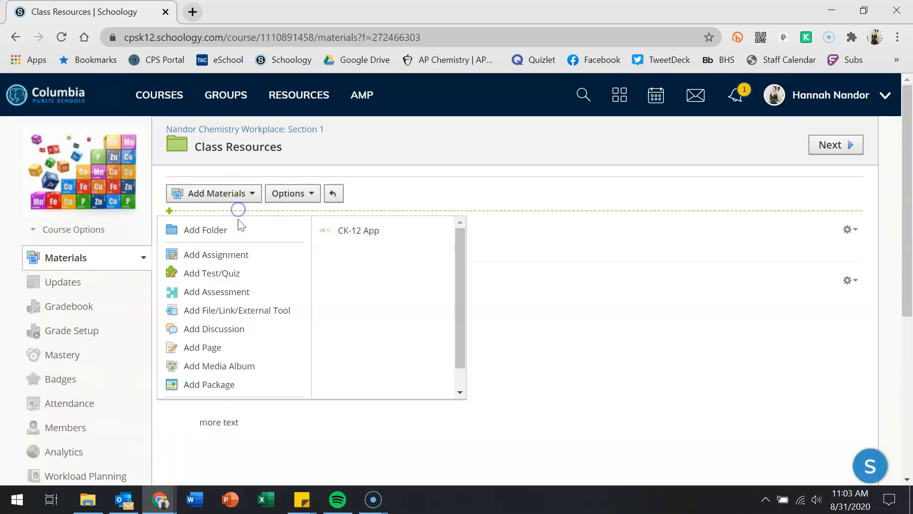
- Choose Add File/Link/External Tool from the Add Materials menu
{"action": "left_click", "coordinate": [208, 294]}
{"action": "left_click", "coordinate": [193, 316]}
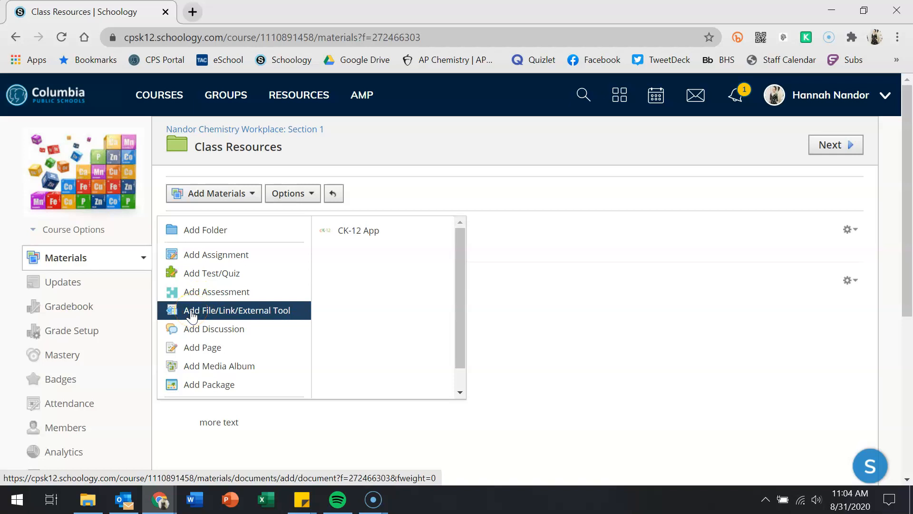
{"action": "left_click", "coordinate": [192, 316]}
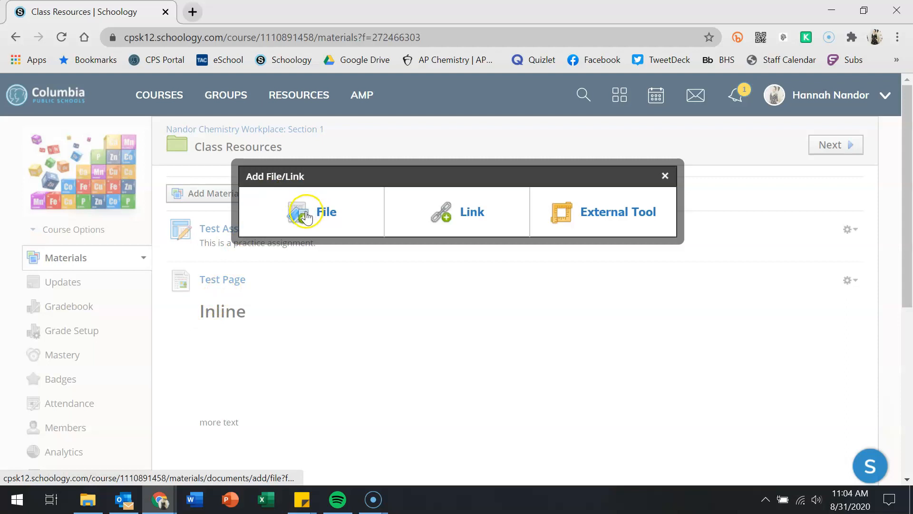
{"action": "left_click", "coordinate": [303, 222]}
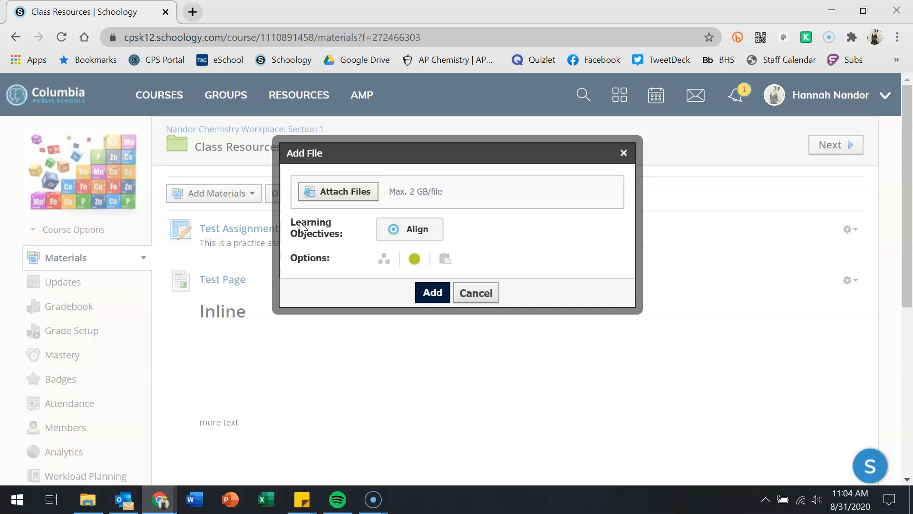
{"action": "left_click", "coordinate": [309, 196]}
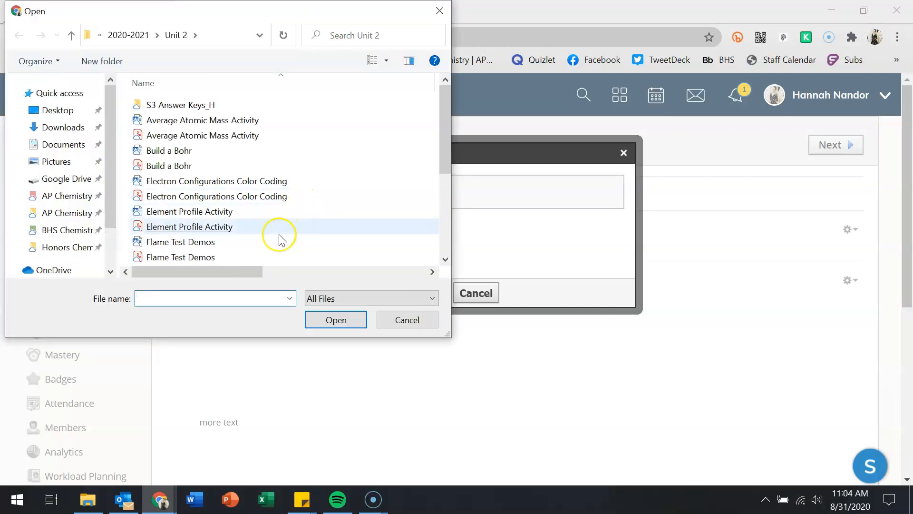
{"action": "double_click", "coordinate": [170, 136]}
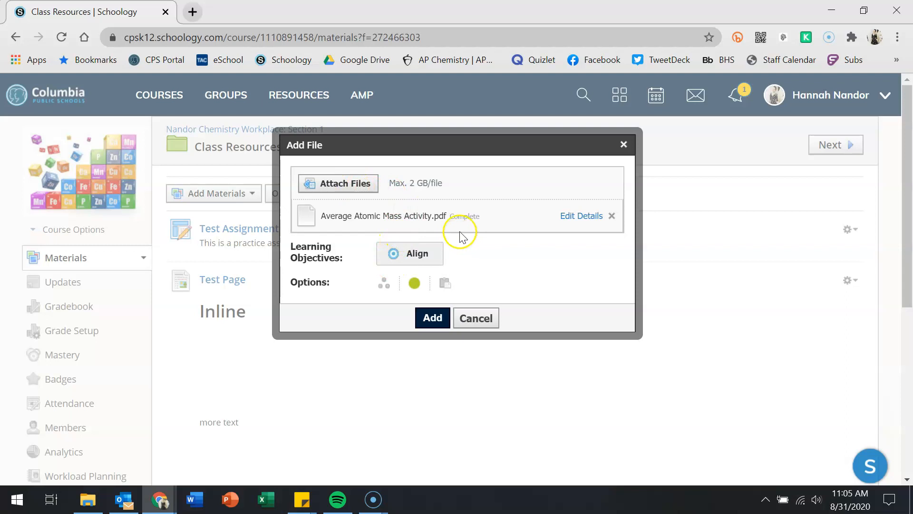
{"action": "left_click", "coordinate": [577, 219]}
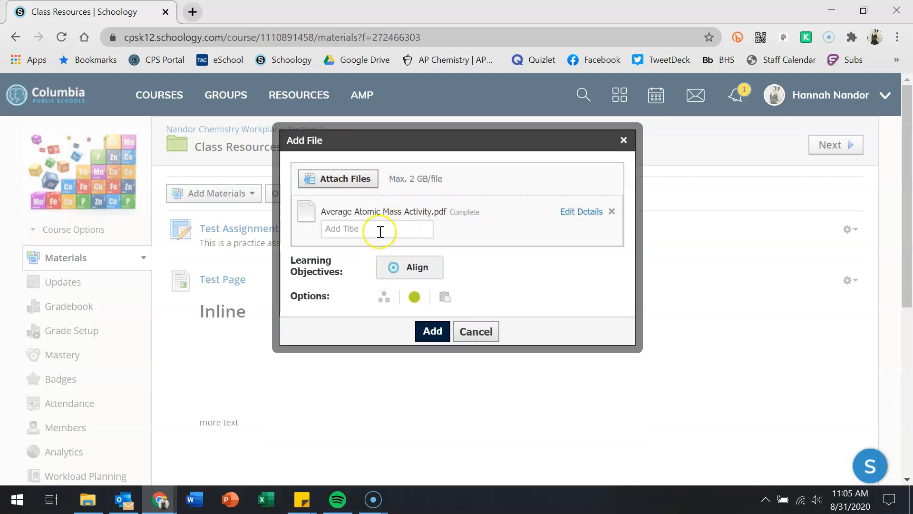
{"action": "left_click", "coordinate": [612, 211]}
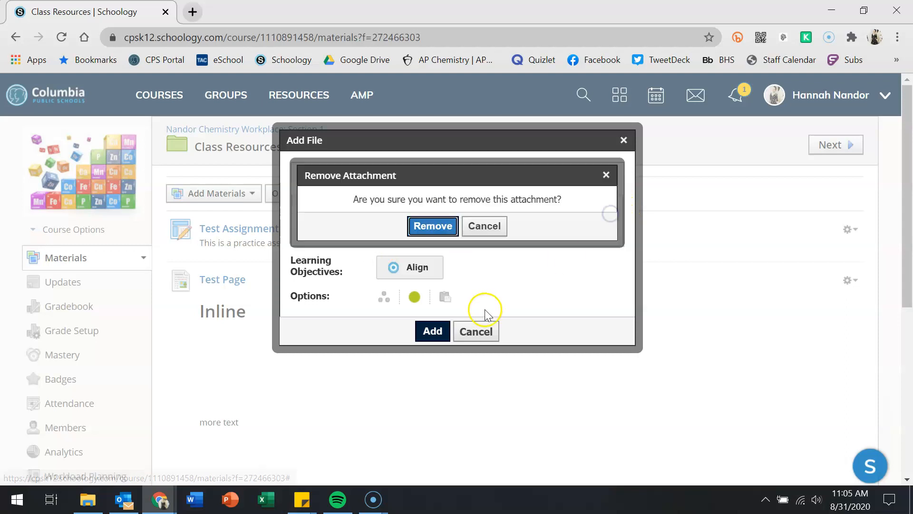
{"action": "left_click", "coordinate": [433, 226]}
{"action": "left_click", "coordinate": [352, 189]}
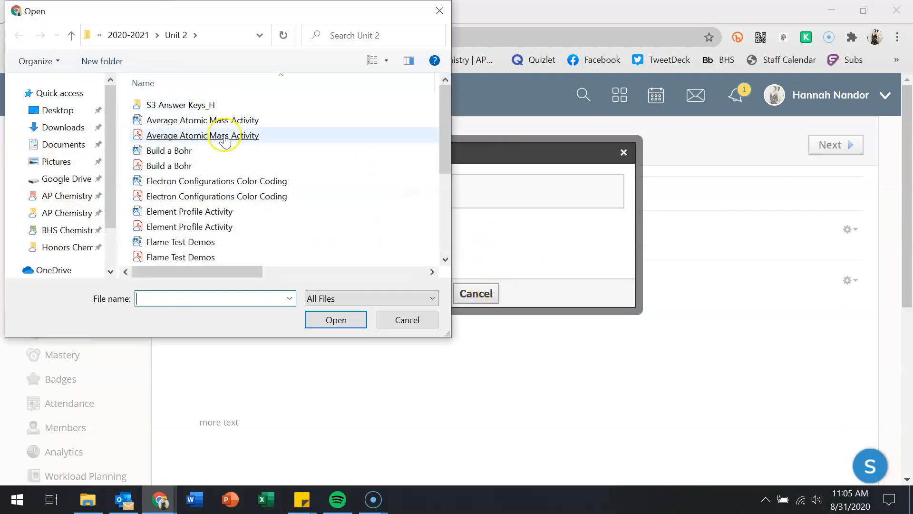
{"action": "scroll", "coordinate": [261, 235], "scroll_direction": "down", "scroll_amount": 3}
{"action": "scroll", "coordinate": [262, 234], "scroll_direction": "up", "scroll_amount": 3}
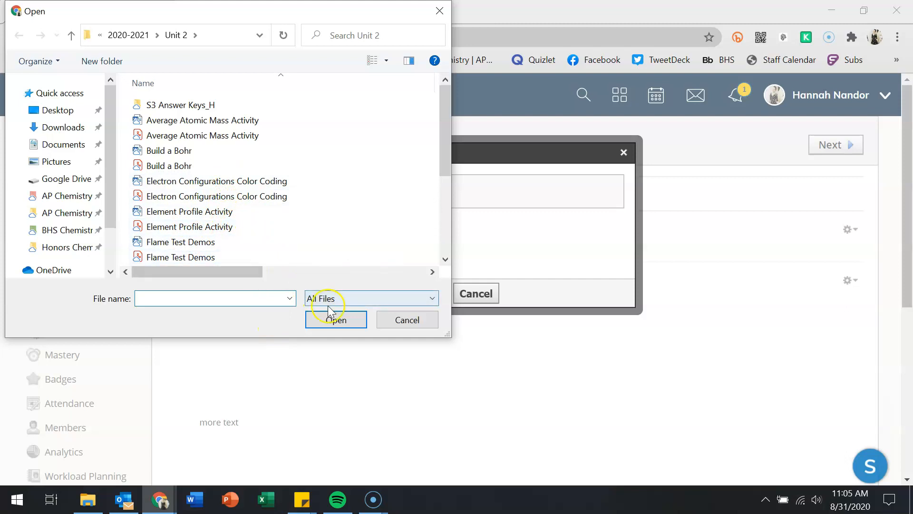
{"action": "left_click", "coordinate": [408, 320]}
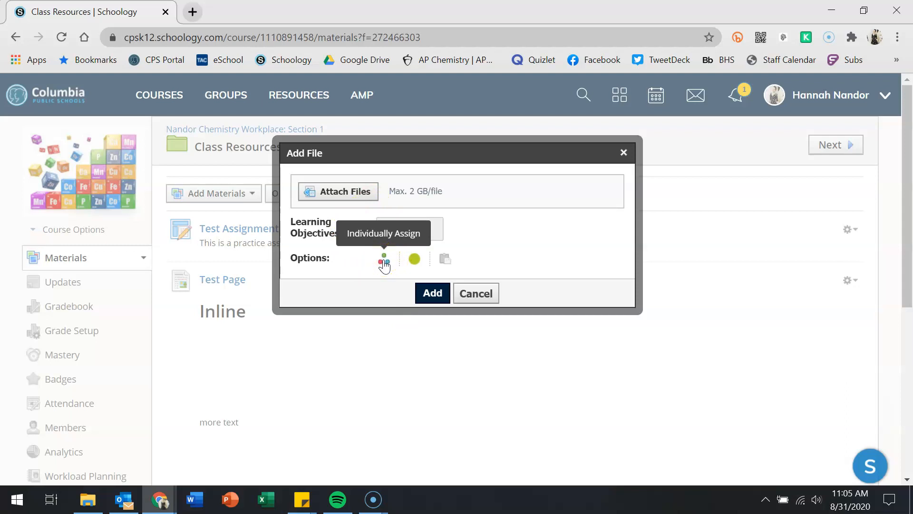
{"action": "left_click", "coordinate": [416, 259]}
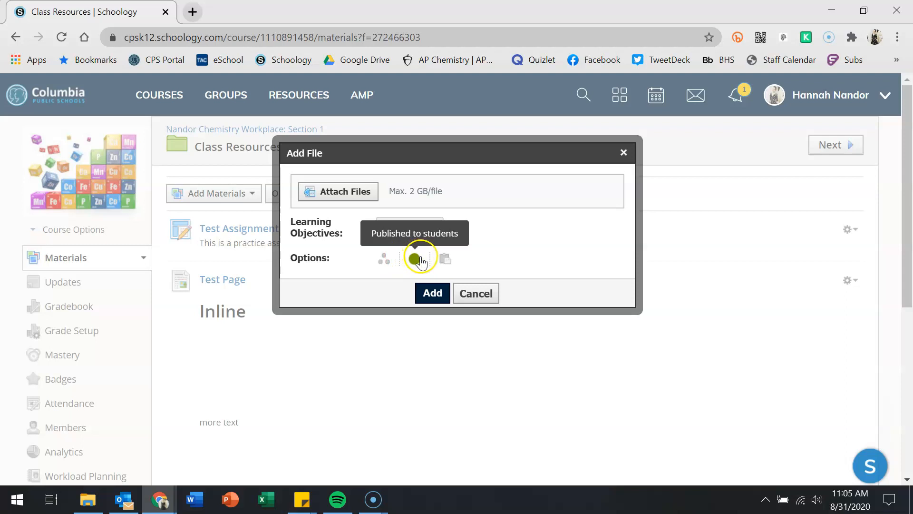
{"action": "left_click", "coordinate": [476, 293]}
{"action": "left_click", "coordinate": [467, 222]}
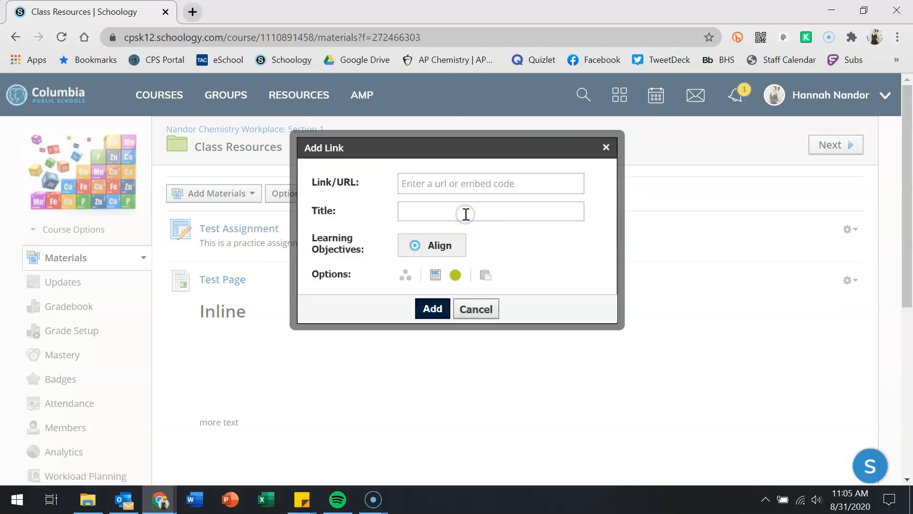
{"action": "left_click", "coordinate": [432, 185]}
{"action": "left_click", "coordinate": [436, 209]}
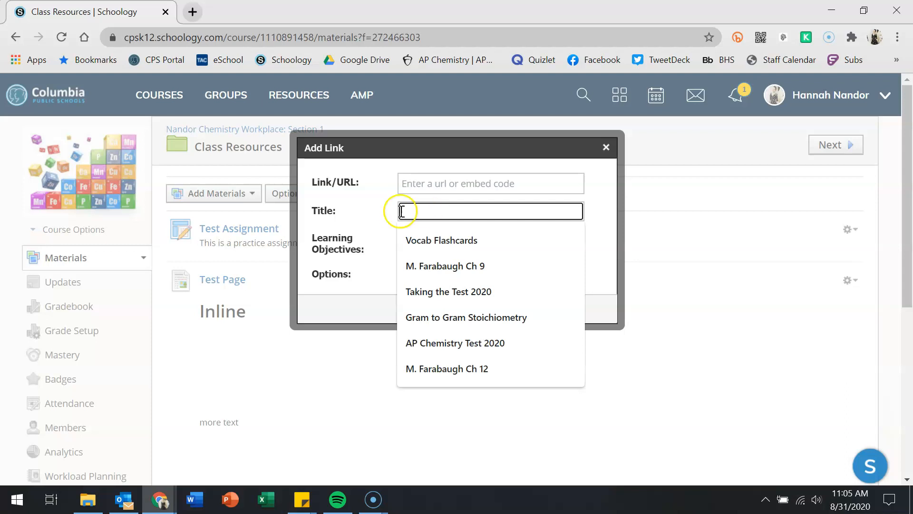
{"action": "left_click", "coordinate": [387, 210]}
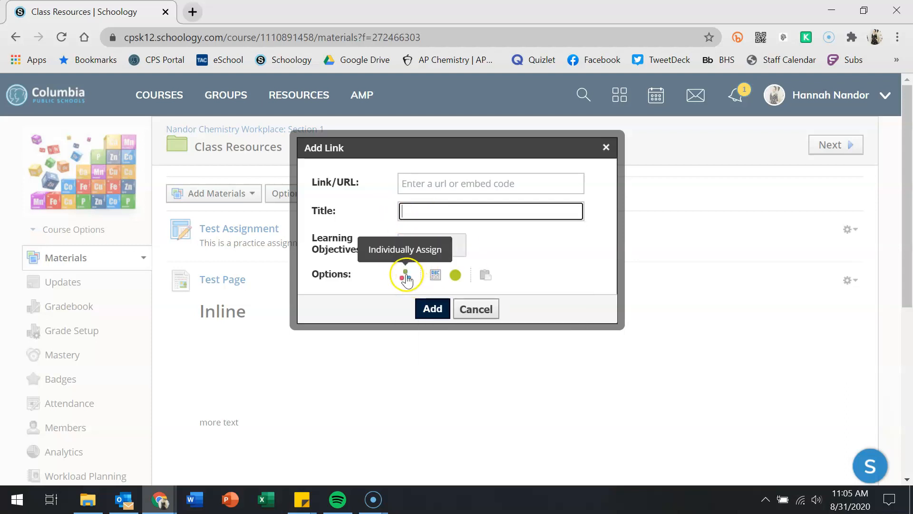
{"action": "left_click", "coordinate": [435, 276]}
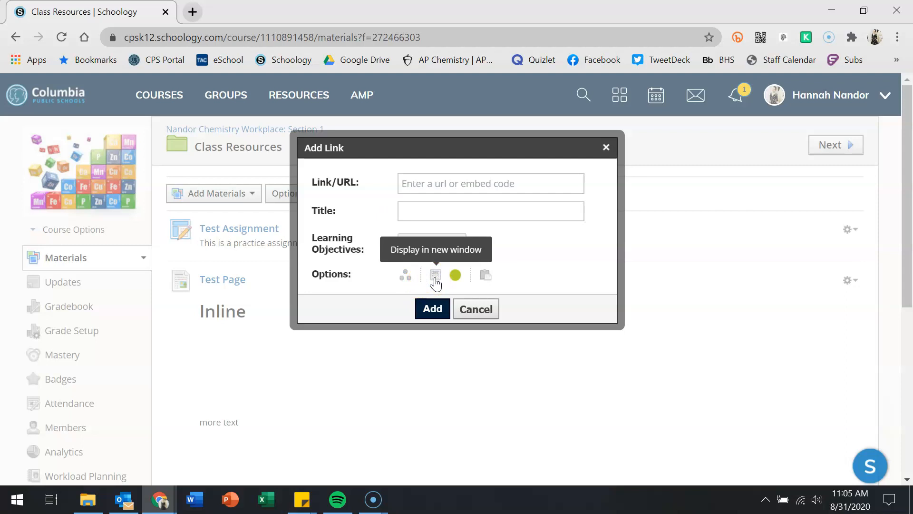
{"action": "left_click", "coordinate": [436, 280]}
{"action": "left_click", "coordinate": [435, 281]}
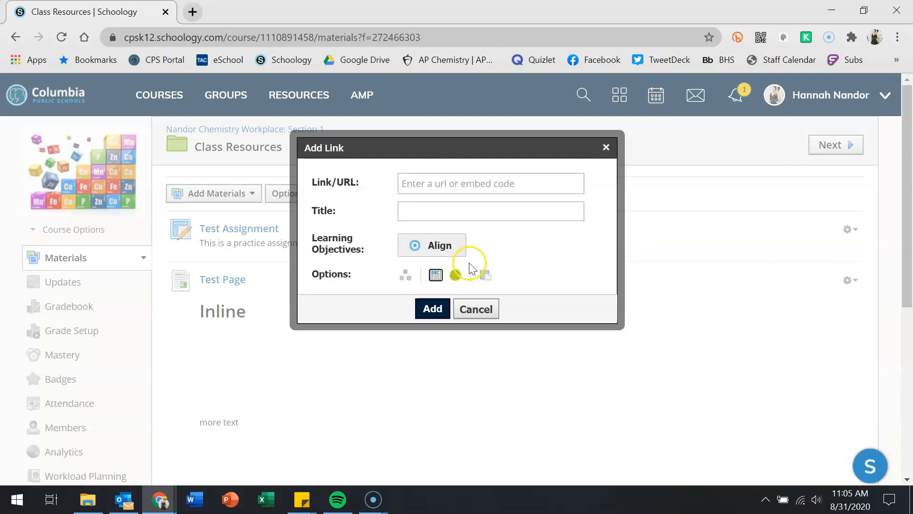
{"action": "left_click", "coordinate": [436, 282]}
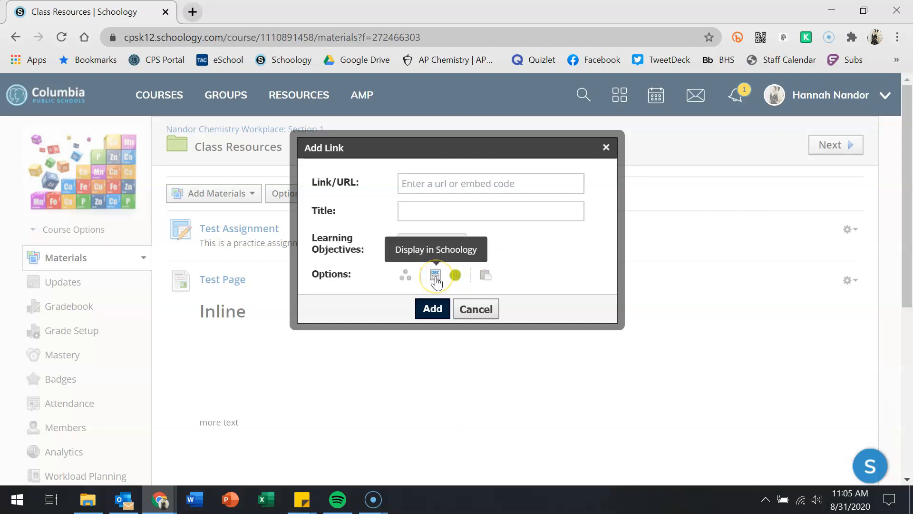
{"action": "left_click", "coordinate": [458, 283]}
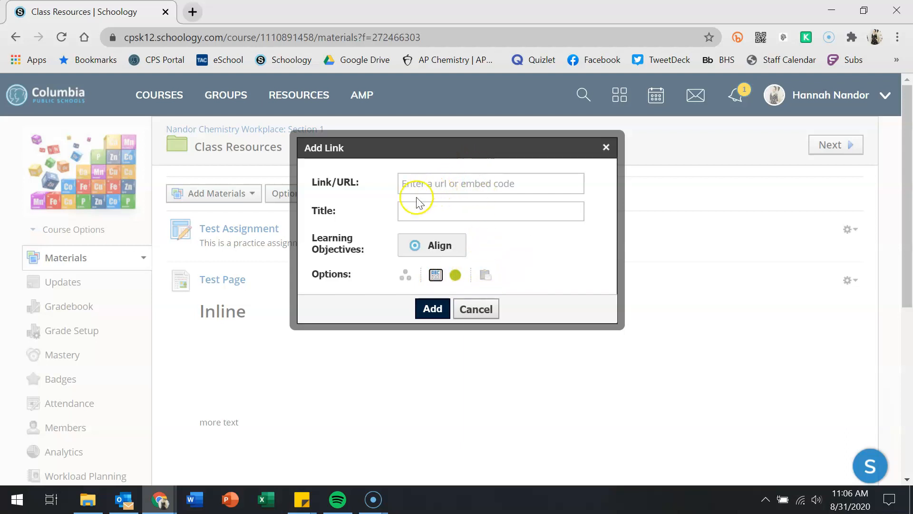
{"action": "left_click", "coordinate": [437, 315]}
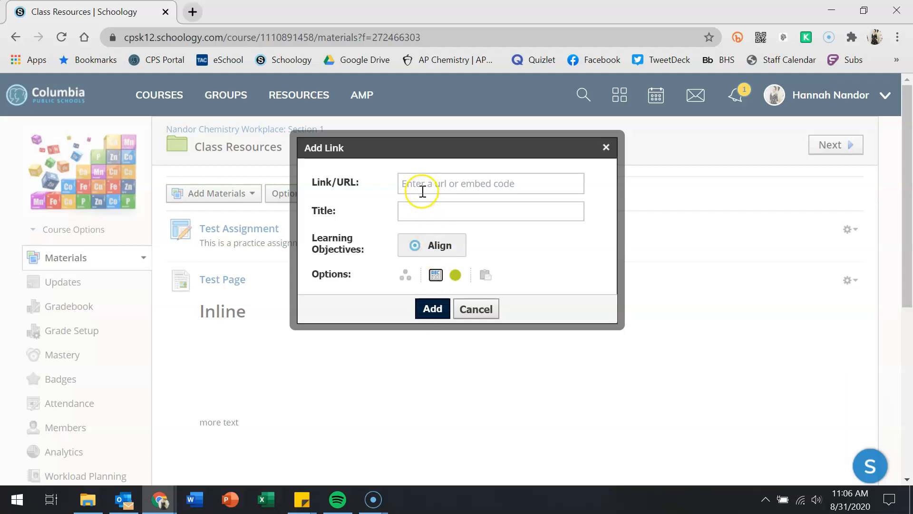
- Switch from adding a link to adding an external tool and browse the Tool Provider list
{"action": "left_click", "coordinate": [462, 311]}
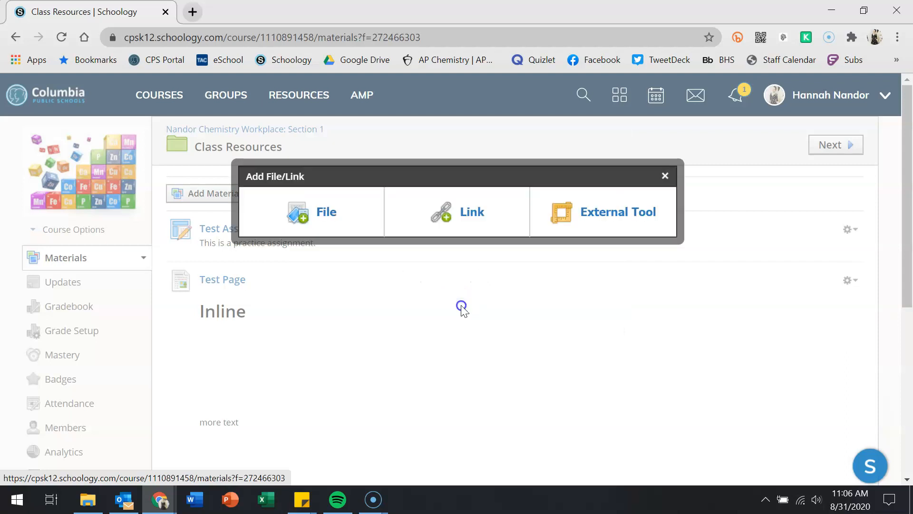
{"action": "left_click", "coordinate": [579, 227]}
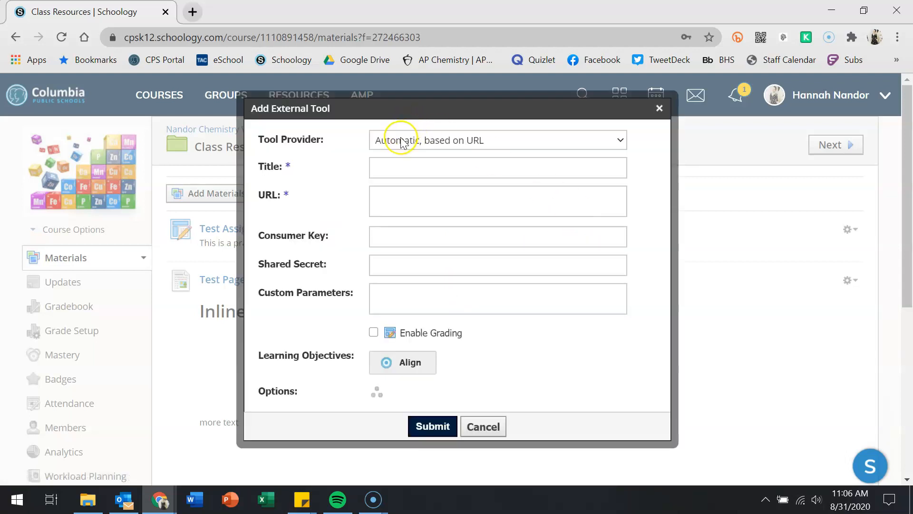
{"action": "left_click", "coordinate": [401, 141]}
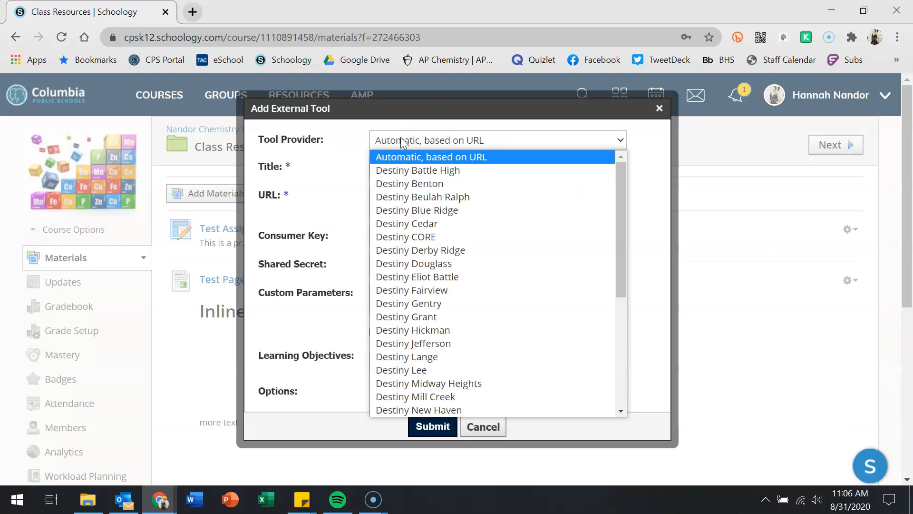
{"action": "left_click", "coordinate": [402, 142]}
{"action": "left_click", "coordinate": [401, 142]}
{"action": "scroll", "coordinate": [501, 355], "scroll_direction": "down", "scroll_amount": 5}
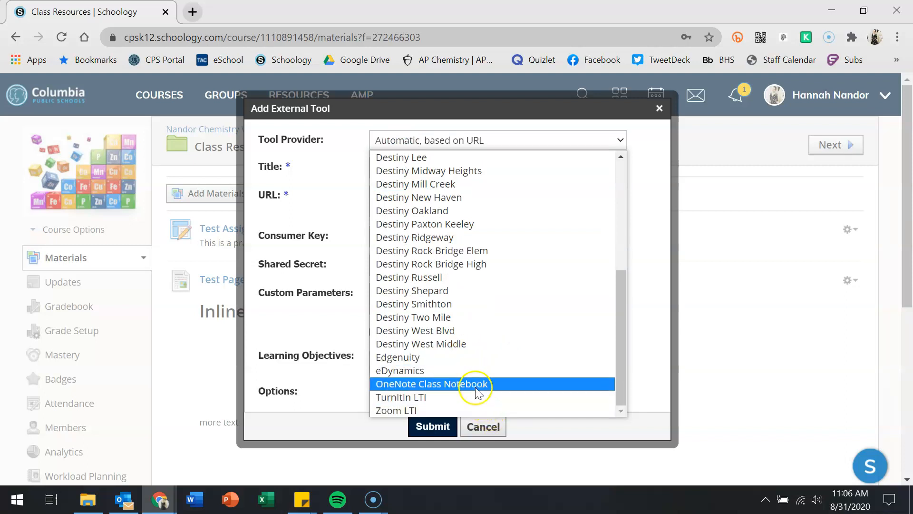
- Leave the provider as Automatic, based on URL, then cancel and close the chooser
{"action": "left_click", "coordinate": [344, 183]}
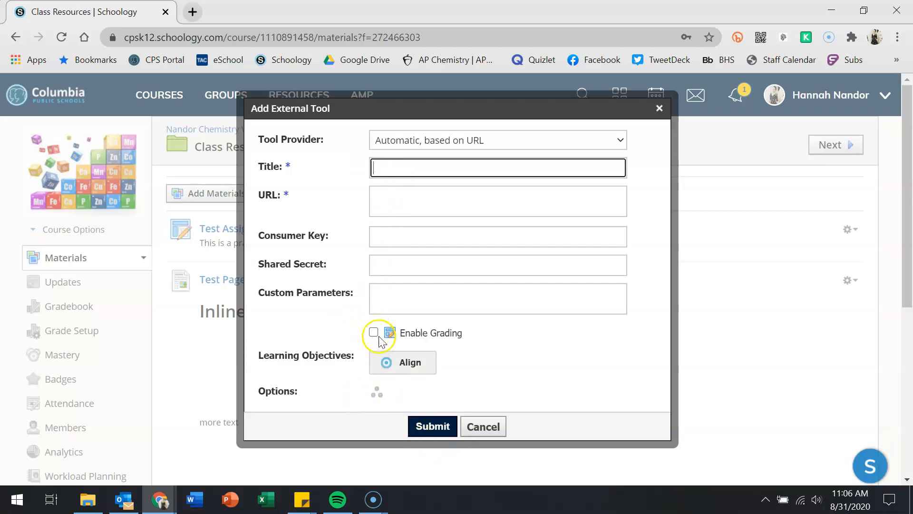
{"action": "left_click", "coordinate": [483, 428]}
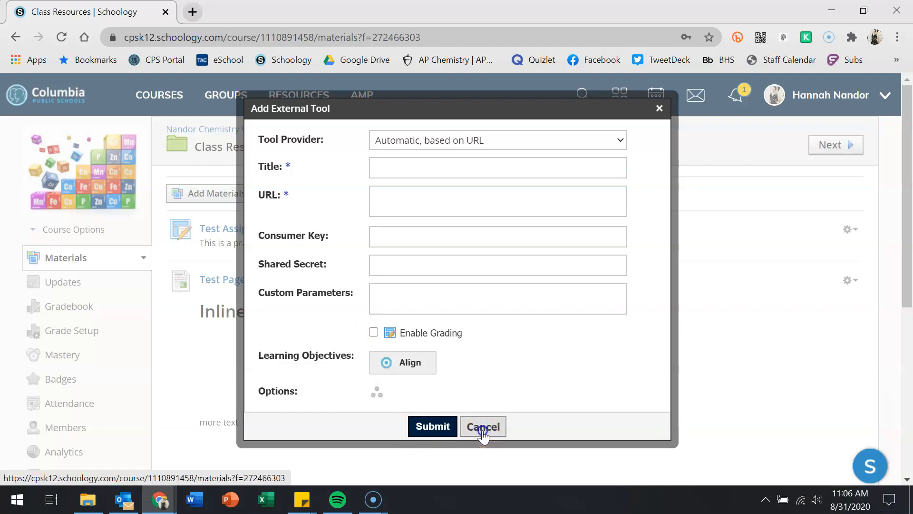
{"action": "left_click", "coordinate": [663, 176]}
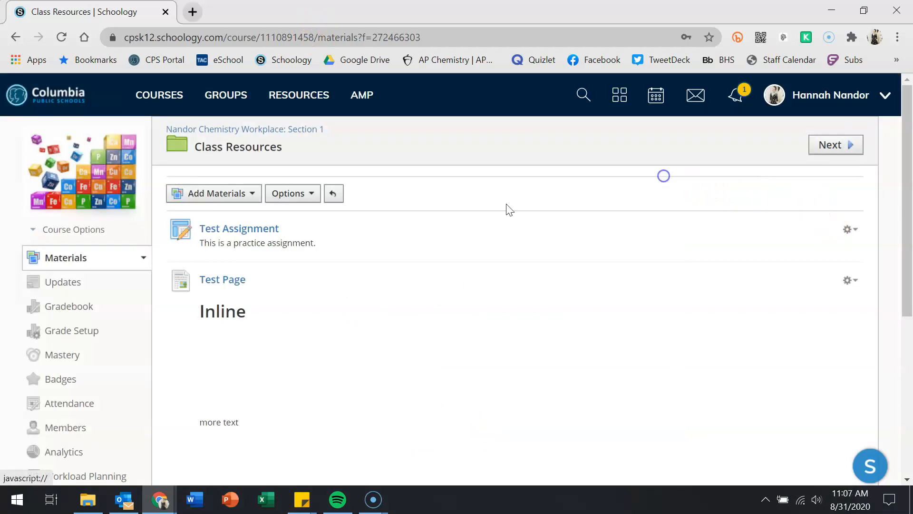
- Start a new discussion, clear the browser-filled due time, and title it 'Gas Demos'
{"action": "left_click", "coordinate": [190, 193]}
{"action": "left_click", "coordinate": [218, 316]}
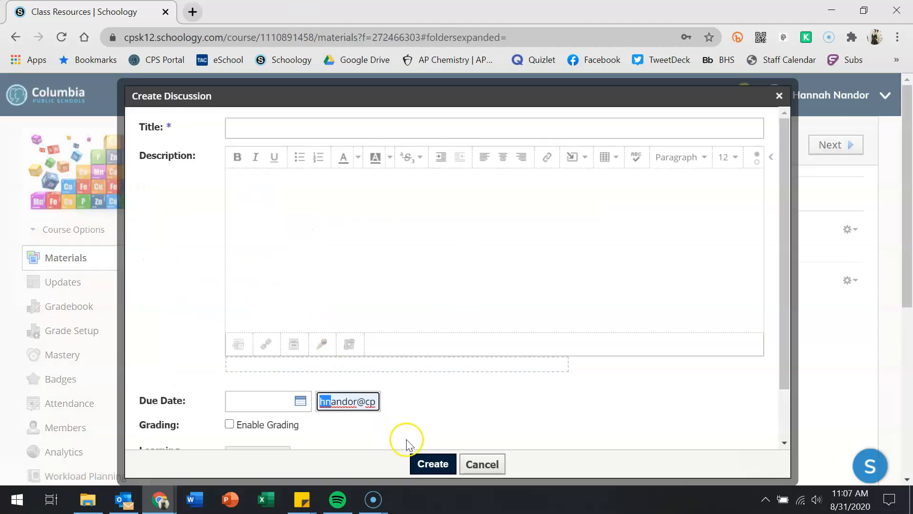
{"action": "left_click", "coordinate": [342, 402]}
{"action": "left_click", "coordinate": [352, 405]}
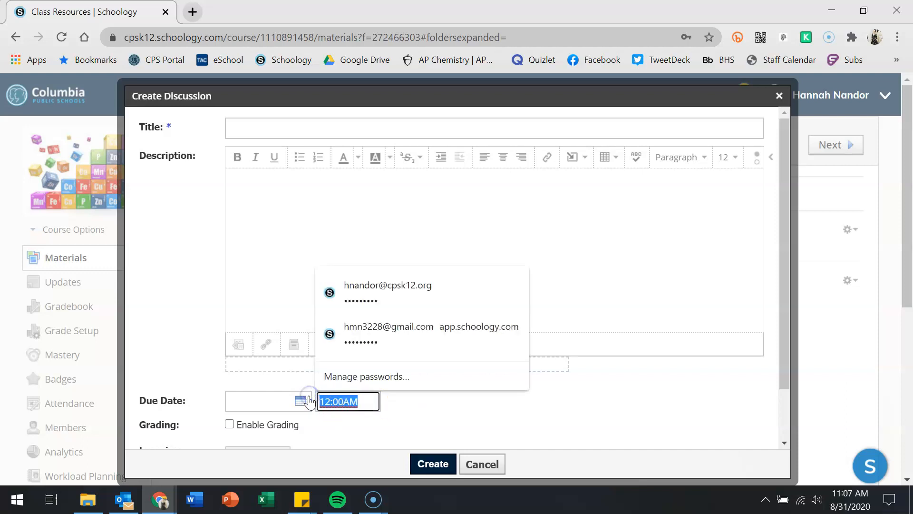
{"action": "key", "text": "BackSpace"}
{"action": "left_click", "coordinate": [433, 422]}
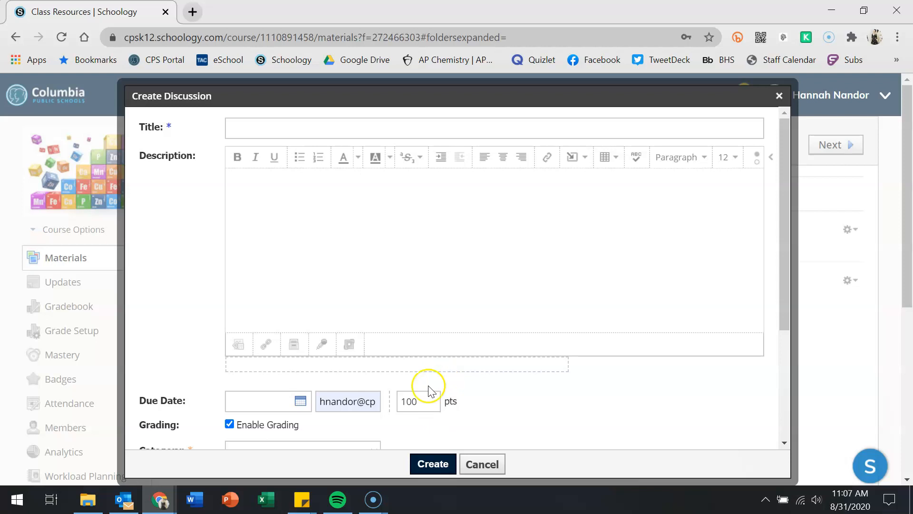
{"action": "left_click", "coordinate": [357, 402]}
{"action": "key", "text": "BackSpace"}
{"action": "left_click", "coordinate": [579, 415]}
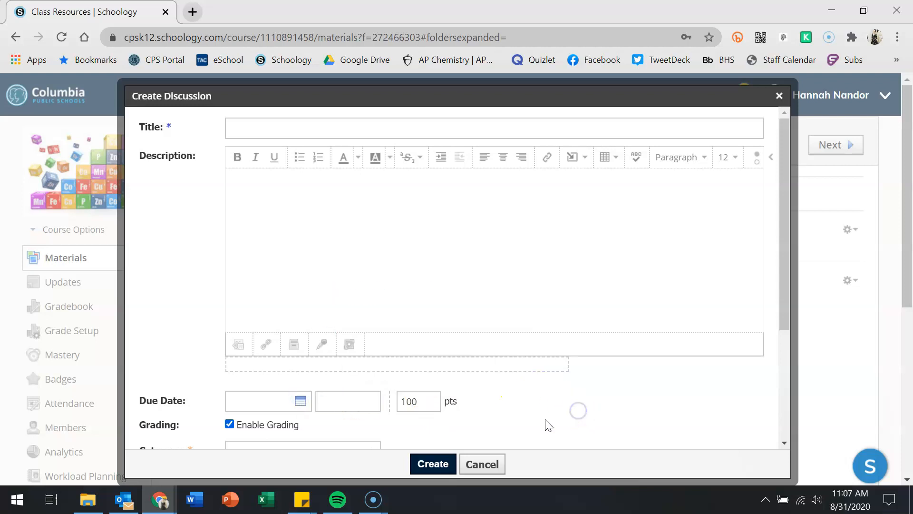
{"action": "left_click", "coordinate": [286, 130]}
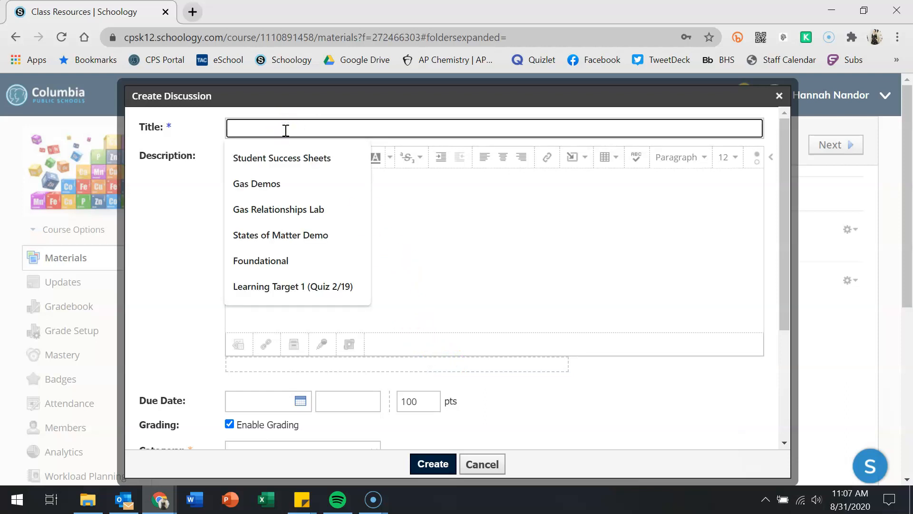
{"action": "left_click", "coordinate": [288, 181]}
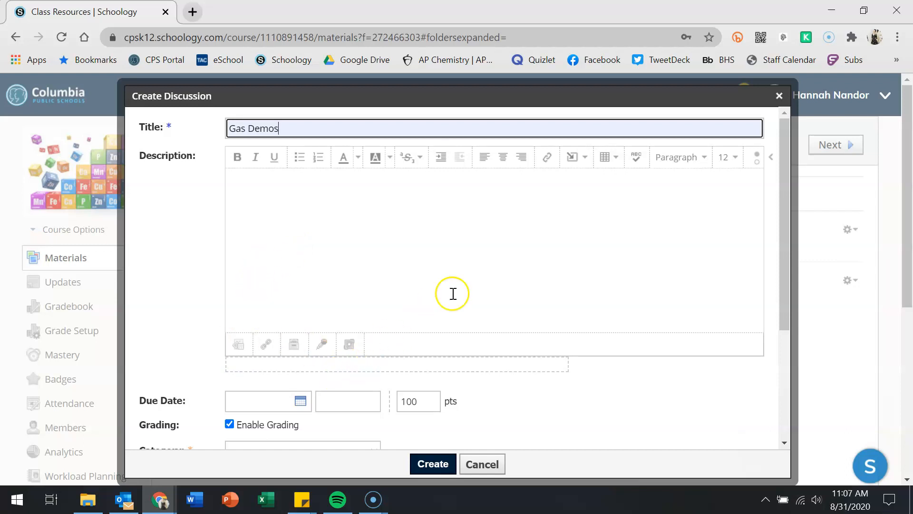
- Turn off Enable Grading for the Gas Demos discussion
{"action": "scroll", "coordinate": [453, 293], "scroll_direction": "down", "scroll_amount": 4}
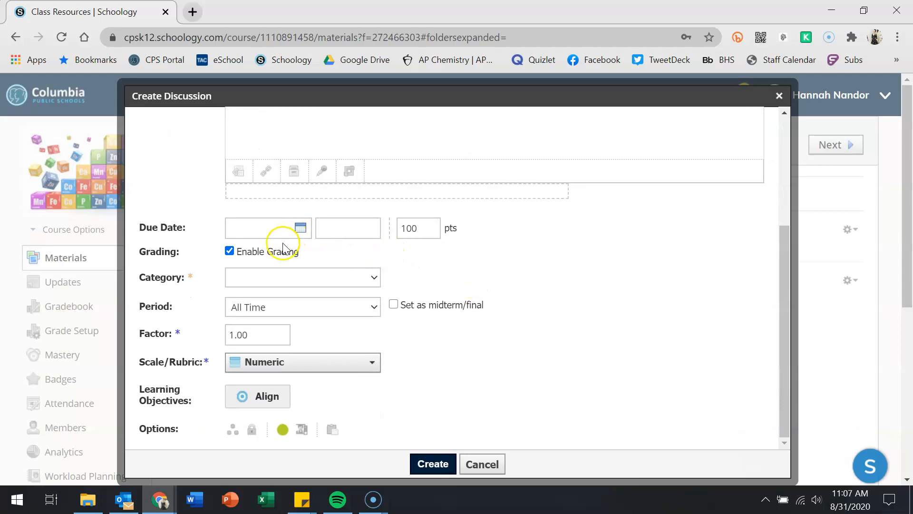
{"action": "left_click", "coordinate": [274, 259]}
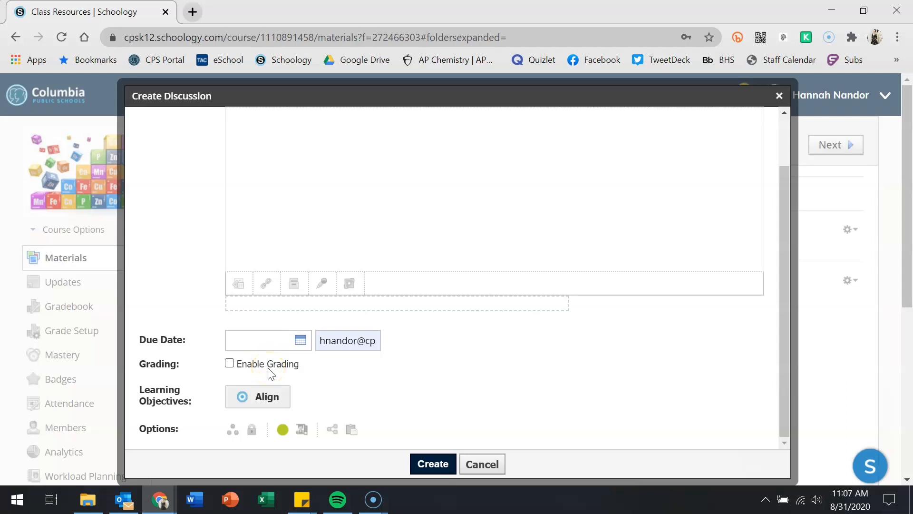
{"action": "left_click", "coordinate": [230, 364]}
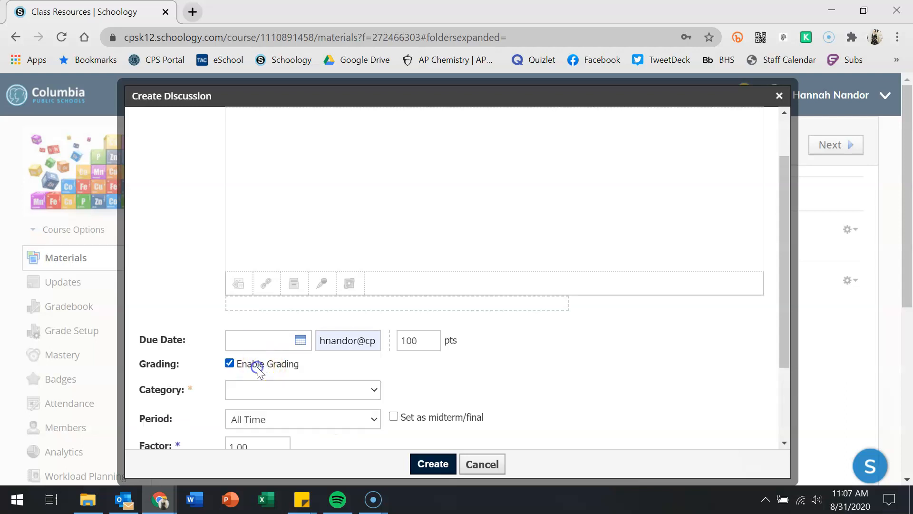
{"action": "scroll", "coordinate": [259, 369], "scroll_direction": "down", "scroll_amount": 2}
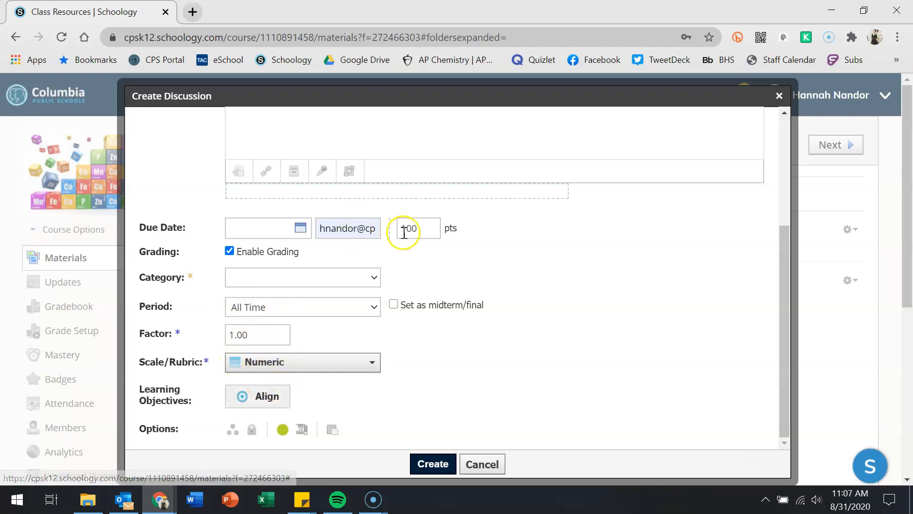
{"action": "left_click", "coordinate": [229, 251]}
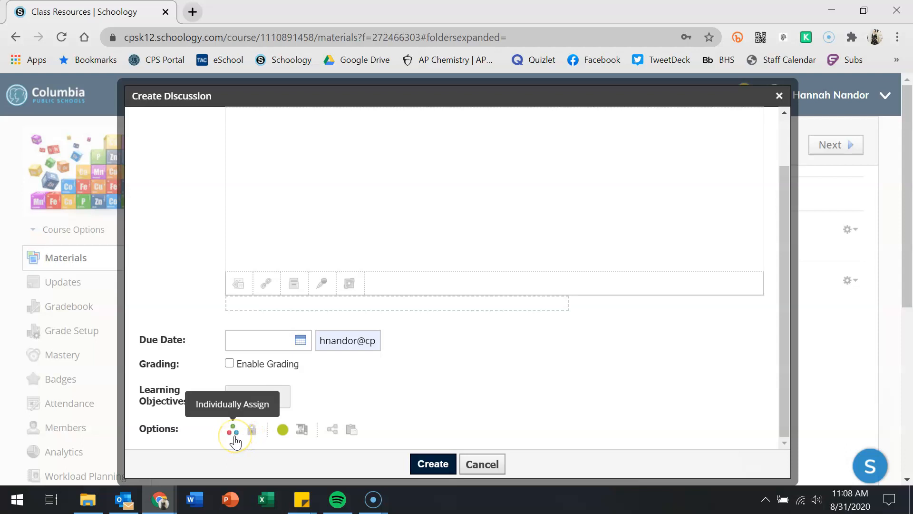
- Let members see responses before posting, check the sharing settings, and create the discussion
{"action": "left_click", "coordinate": [302, 430]}
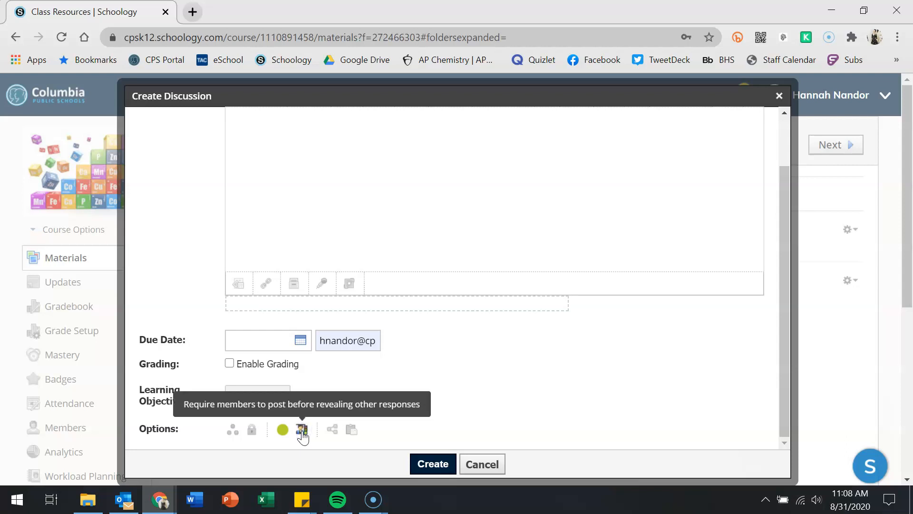
{"action": "left_click", "coordinate": [302, 431]}
{"action": "left_click", "coordinate": [302, 429]}
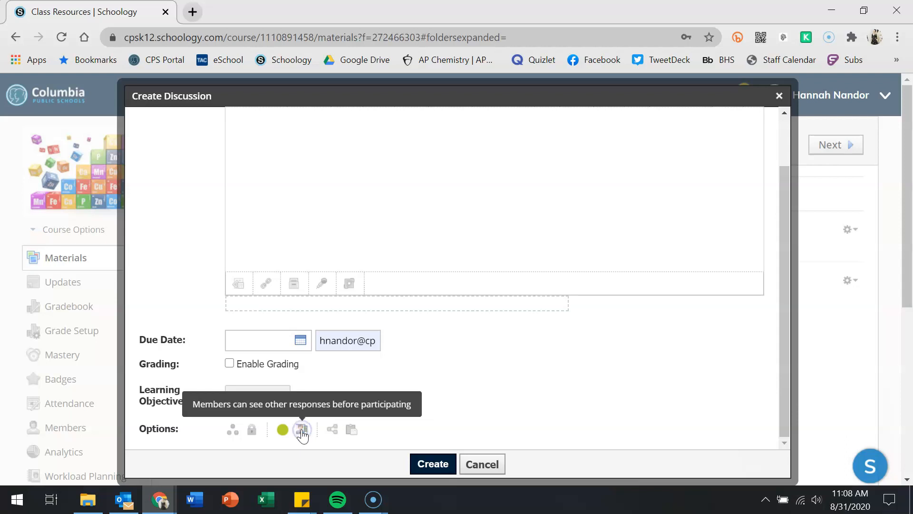
{"action": "left_click", "coordinate": [332, 429]}
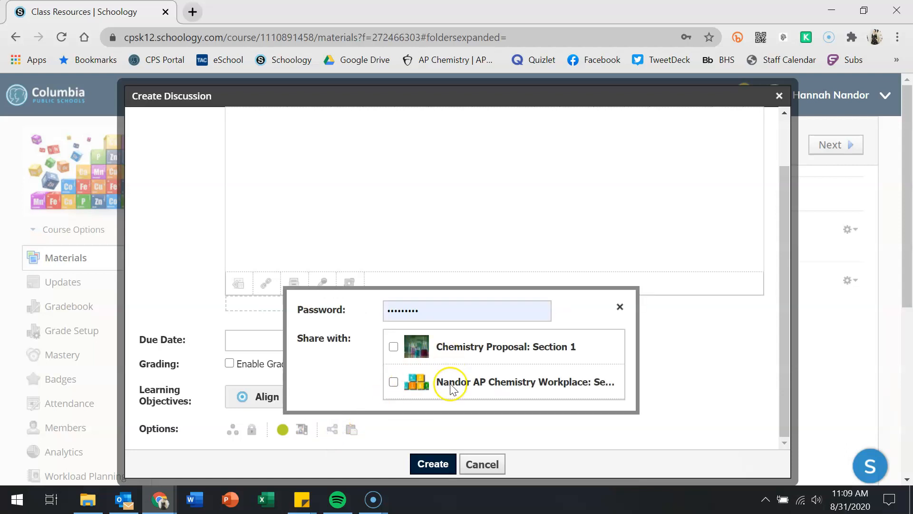
{"action": "left_click", "coordinate": [621, 307]}
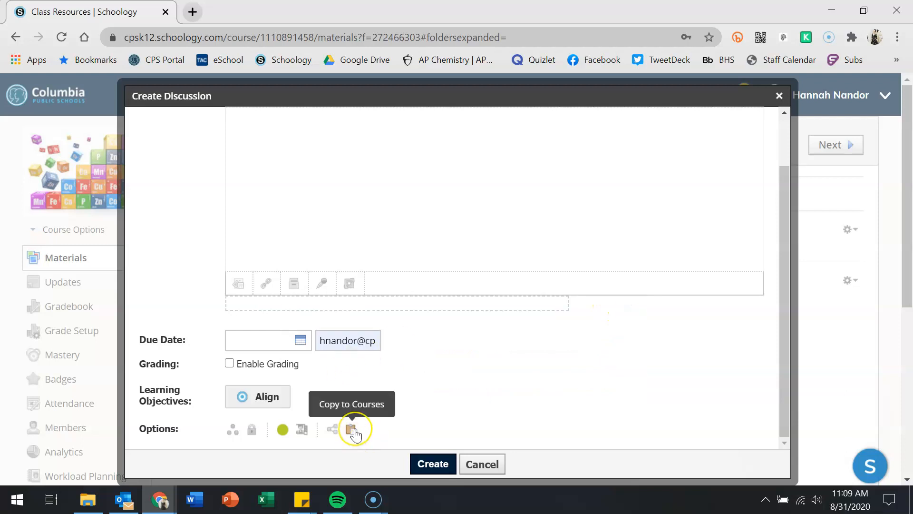
{"action": "left_click", "coordinate": [433, 464]}
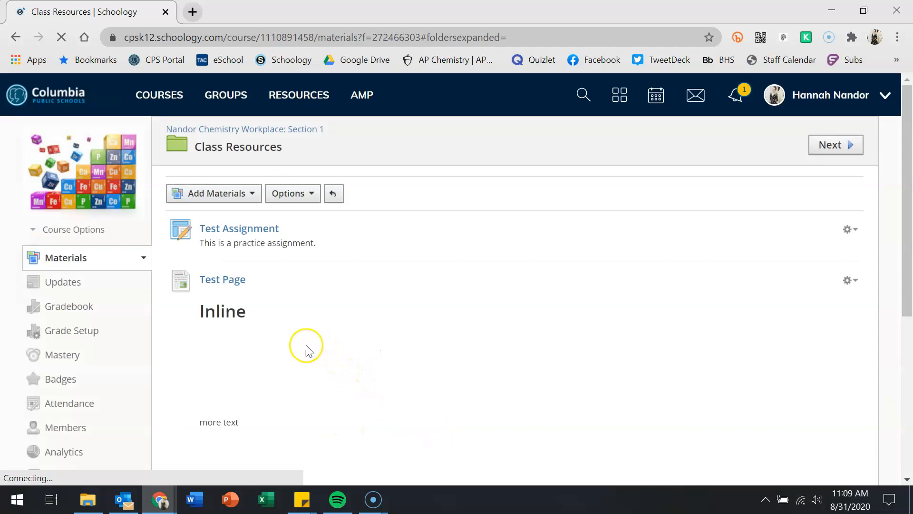
- Review the Gas Demos page, posted today with no posts, then return to Class Resources
{"action": "scroll", "coordinate": [267, 279], "scroll_direction": "down", "scroll_amount": 5}
{"action": "left_click", "coordinate": [209, 301]}
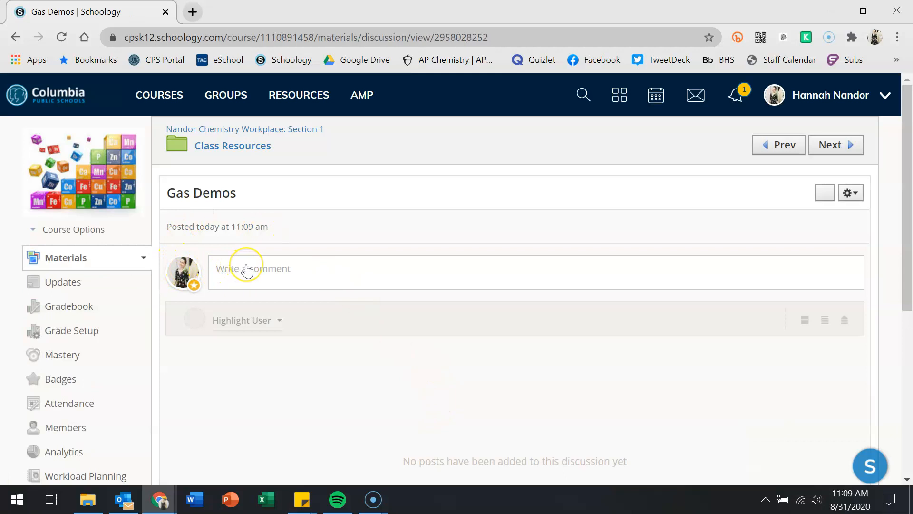
{"action": "left_click", "coordinate": [234, 283]}
{"action": "scroll", "coordinate": [396, 358], "scroll_direction": "down", "scroll_amount": 5}
{"action": "scroll", "coordinate": [415, 270], "scroll_direction": "up", "scroll_amount": 3}
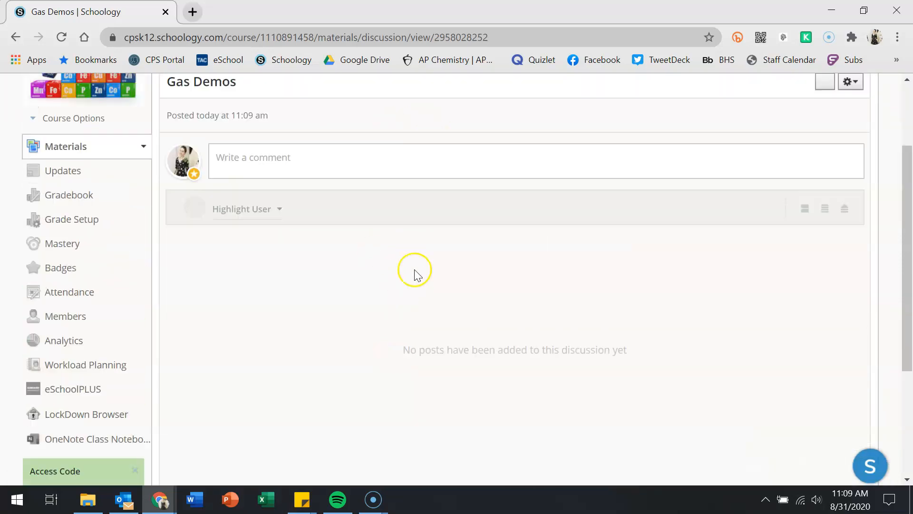
{"action": "scroll", "coordinate": [414, 269], "scroll_direction": "up", "scroll_amount": 1}
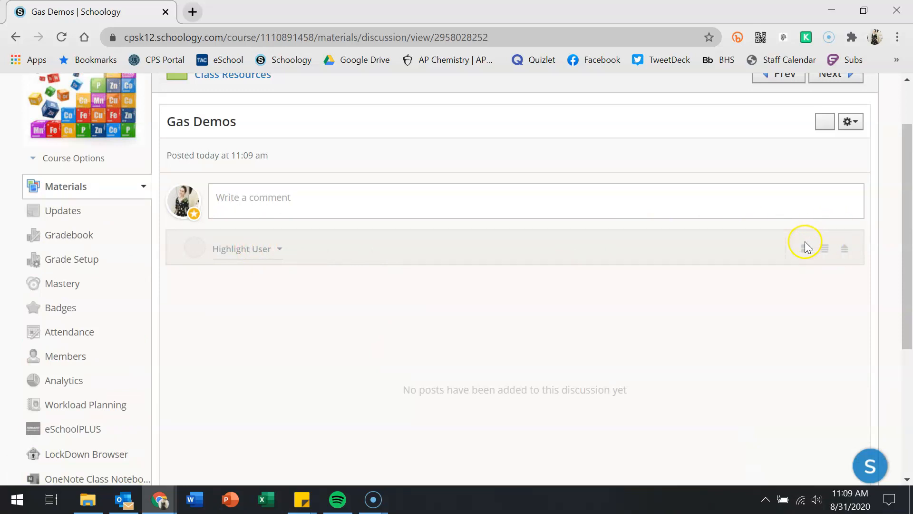
{"action": "scroll", "coordinate": [806, 246], "scroll_direction": "up", "scroll_amount": 2}
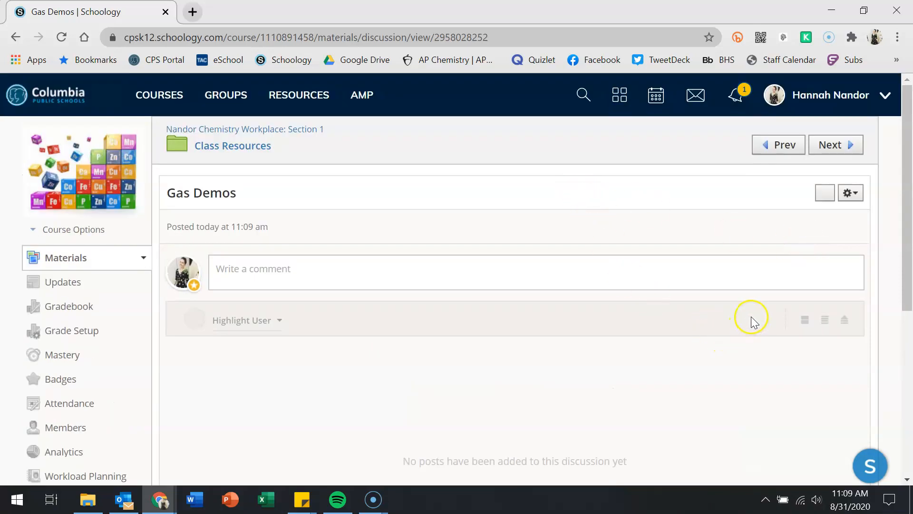
{"action": "scroll", "coordinate": [782, 332], "scroll_direction": "down", "scroll_amount": 5}
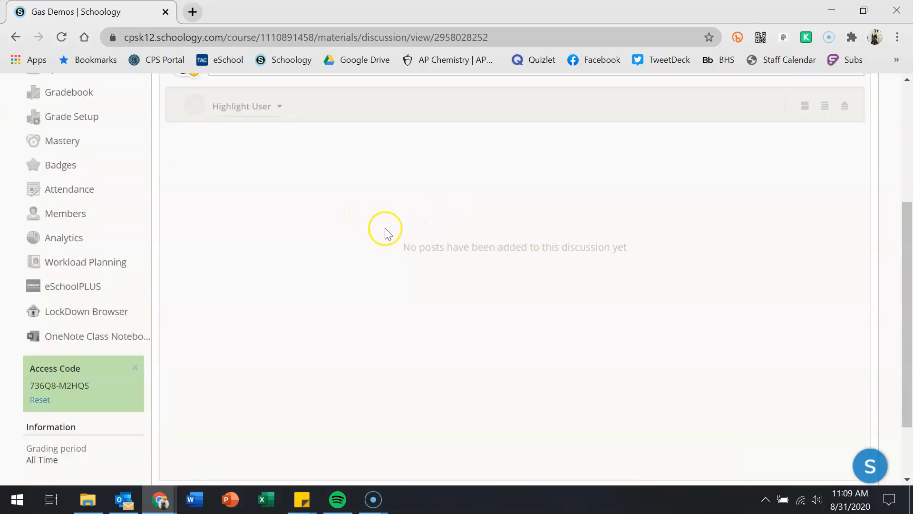
{"action": "scroll", "coordinate": [386, 231], "scroll_direction": "up", "scroll_amount": 5}
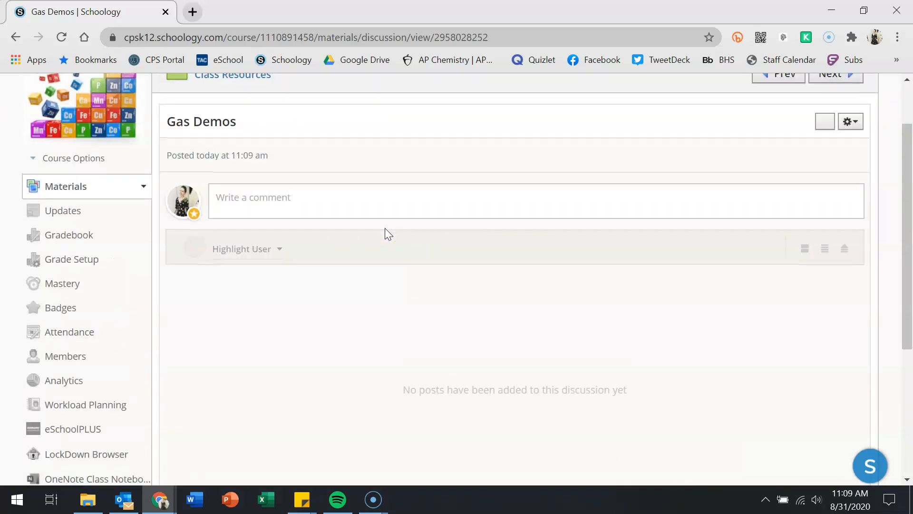
{"action": "left_click", "coordinate": [260, 146]}
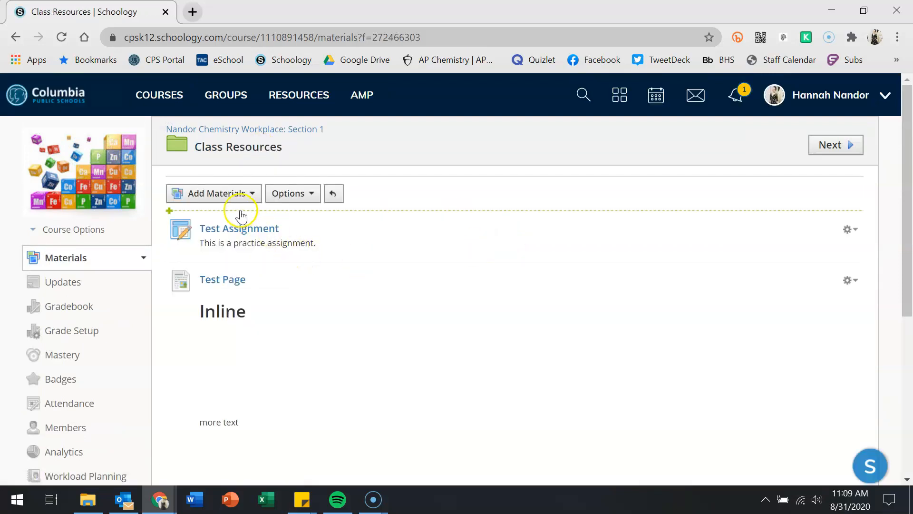
- Look at Add Package > Web Content, cancel without uploading, and reopen the Add Materials list
{"action": "left_click", "coordinate": [241, 200]}
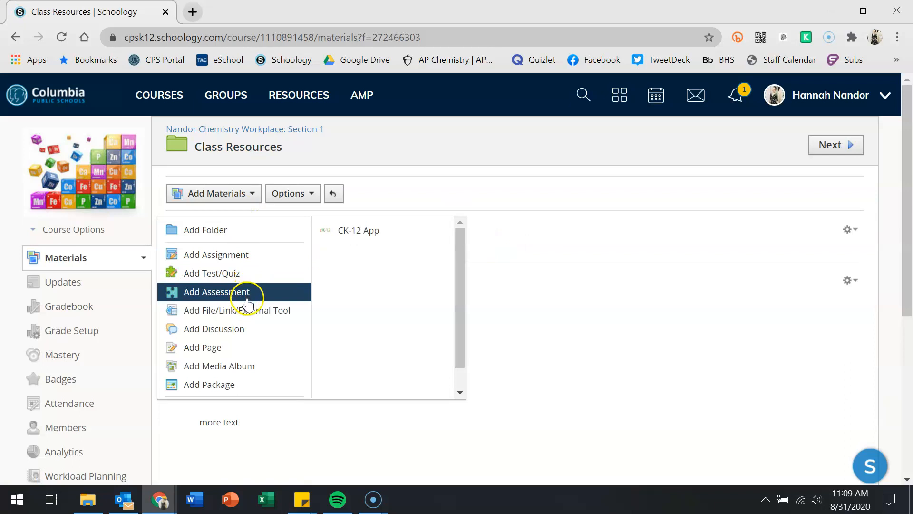
{"action": "left_click", "coordinate": [263, 383]}
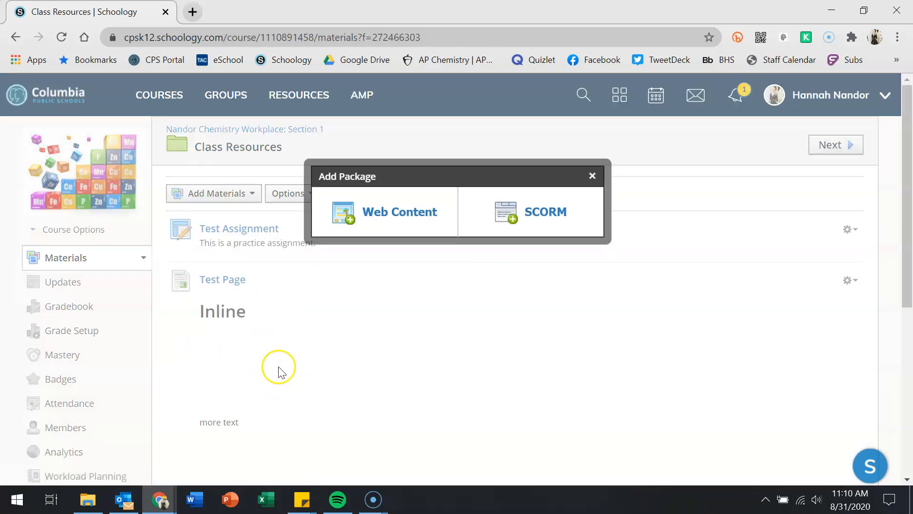
{"action": "left_click", "coordinate": [378, 210]}
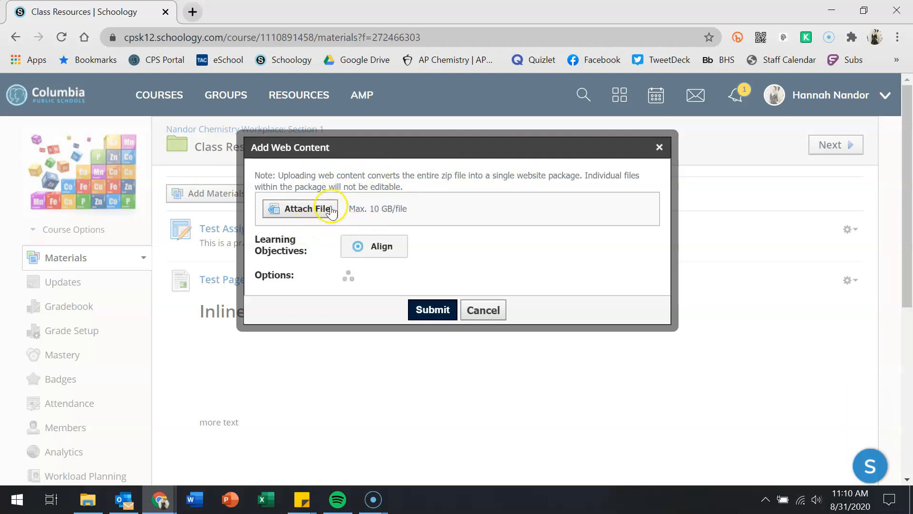
{"action": "left_click", "coordinate": [477, 315]}
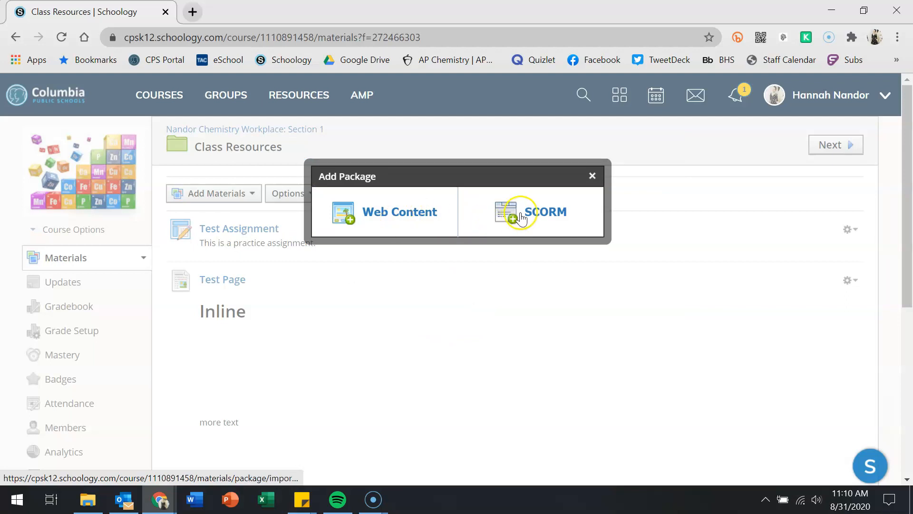
{"action": "left_click", "coordinate": [592, 176]}
{"action": "left_click", "coordinate": [231, 193]}
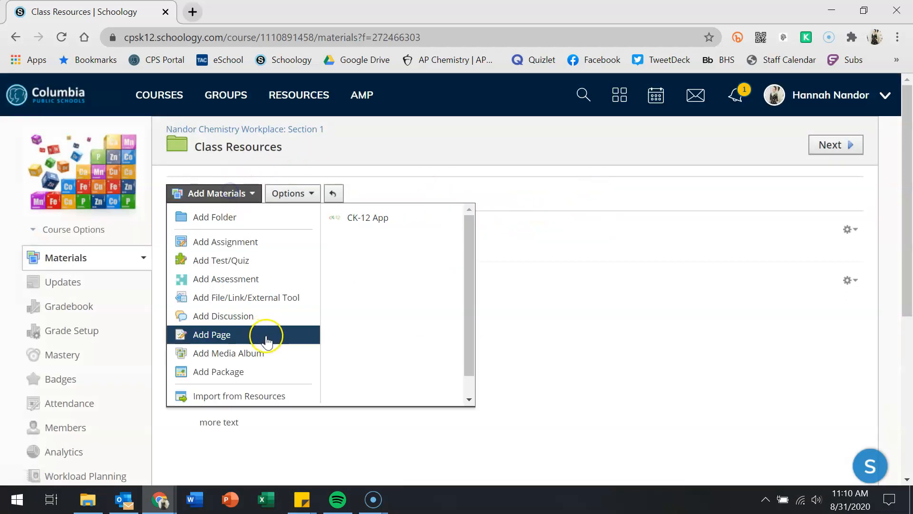
{"action": "scroll", "coordinate": [265, 341], "scroll_direction": "down", "scroll_amount": 1}
- Import Semester 1 Honors Final Exam from the 2019-2020 resources folder via Import from Resources
{"action": "left_click", "coordinate": [255, 379]}
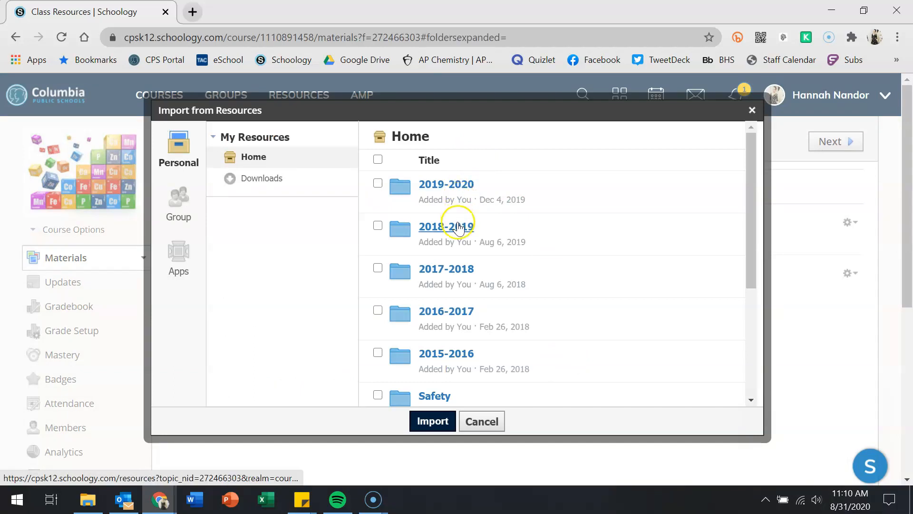
{"action": "left_click", "coordinate": [448, 188]}
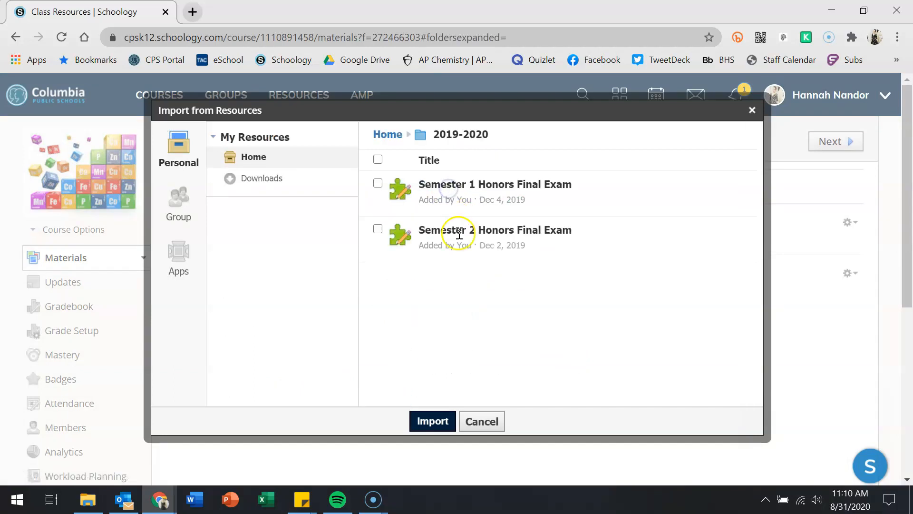
{"action": "left_click", "coordinate": [378, 184]}
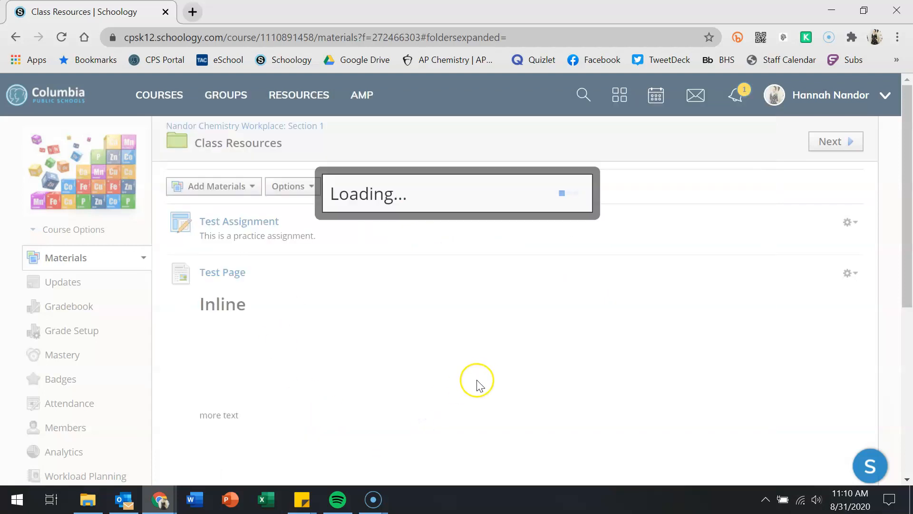
{"action": "left_click", "coordinate": [367, 215]}
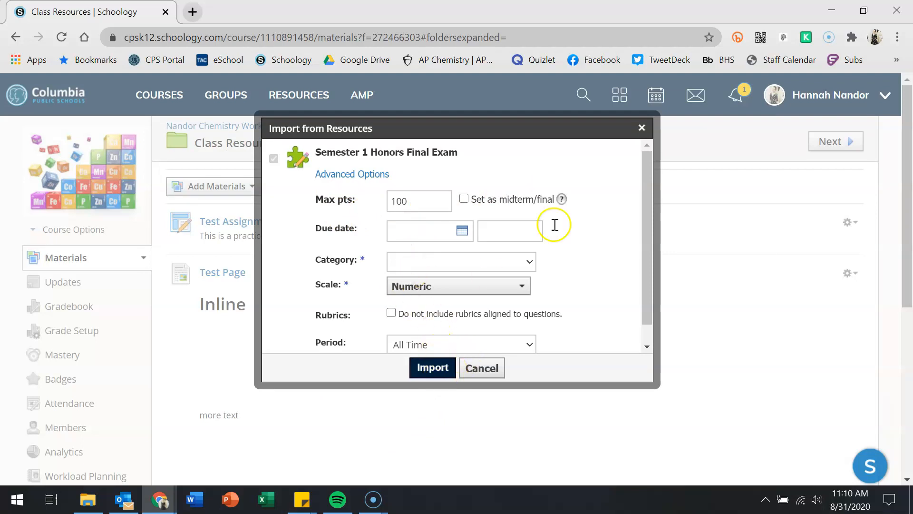
{"action": "scroll", "coordinate": [603, 263], "scroll_direction": "down", "scroll_amount": 4}
{"action": "scroll", "coordinate": [473, 270], "scroll_direction": "up", "scroll_amount": 2}
{"action": "scroll", "coordinate": [476, 266], "scroll_direction": "up", "scroll_amount": 2}
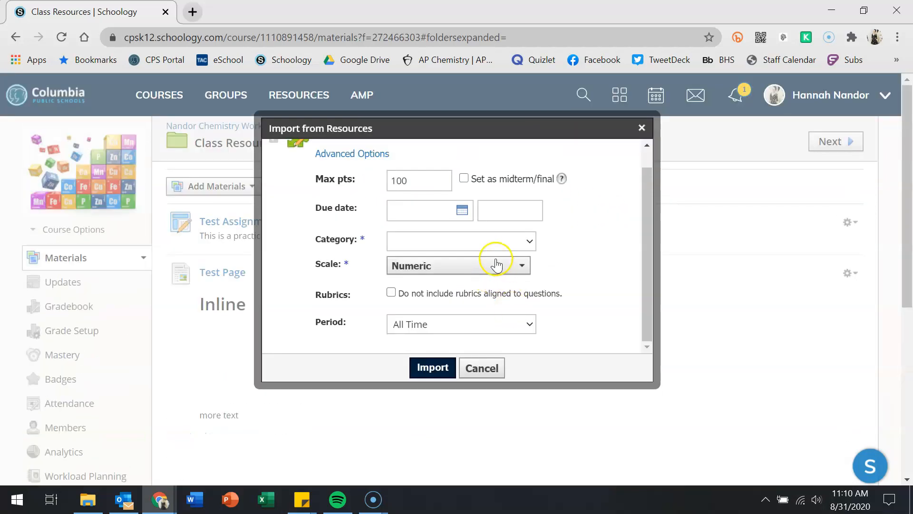
{"action": "left_click", "coordinate": [430, 367]}
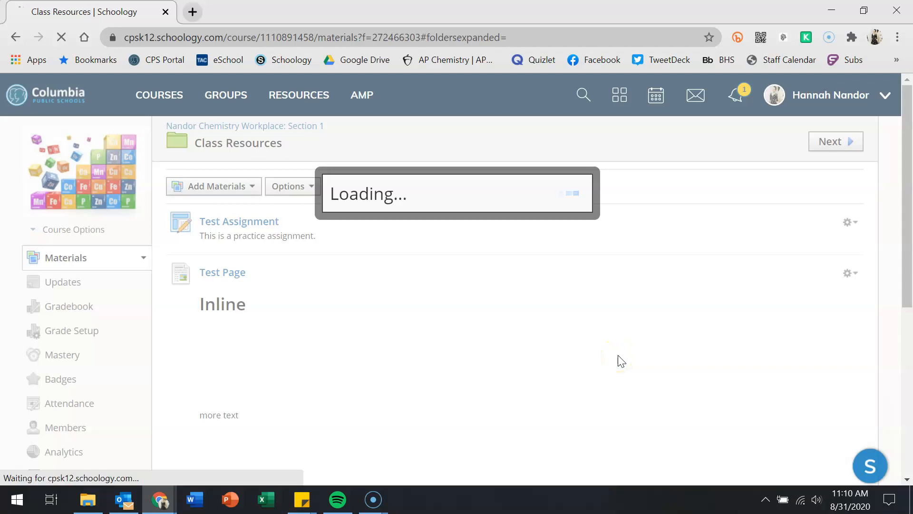
{"action": "scroll", "coordinate": [618, 360], "scroll_direction": "down", "scroll_amount": 5}
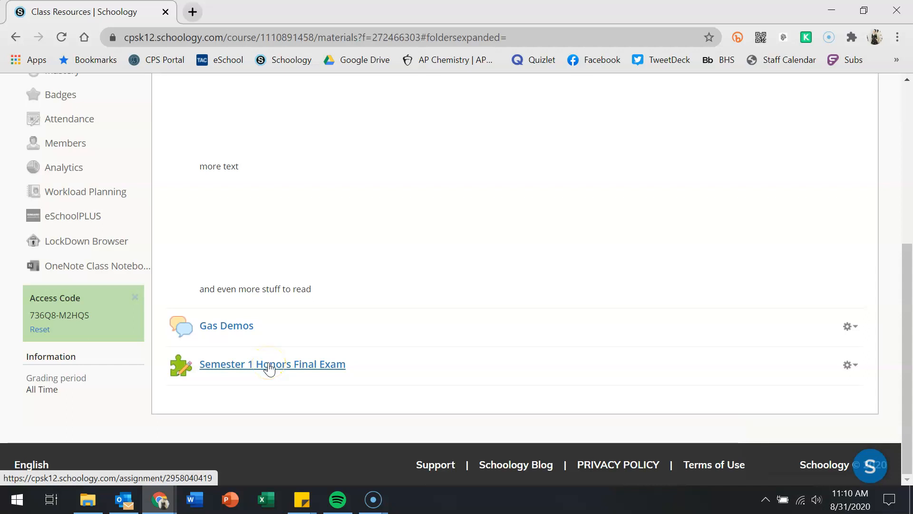
{"action": "scroll", "coordinate": [270, 362], "scroll_direction": "up", "scroll_amount": 5}
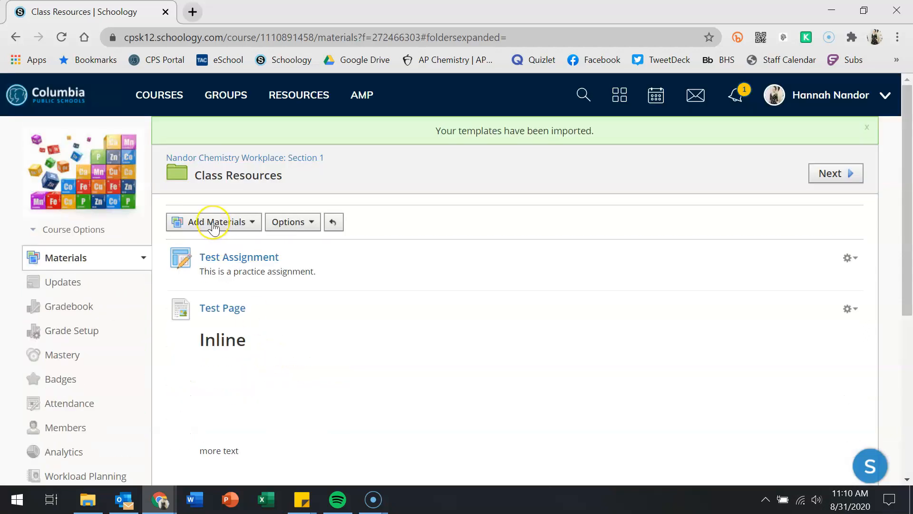
{"action": "left_click", "coordinate": [214, 227]}
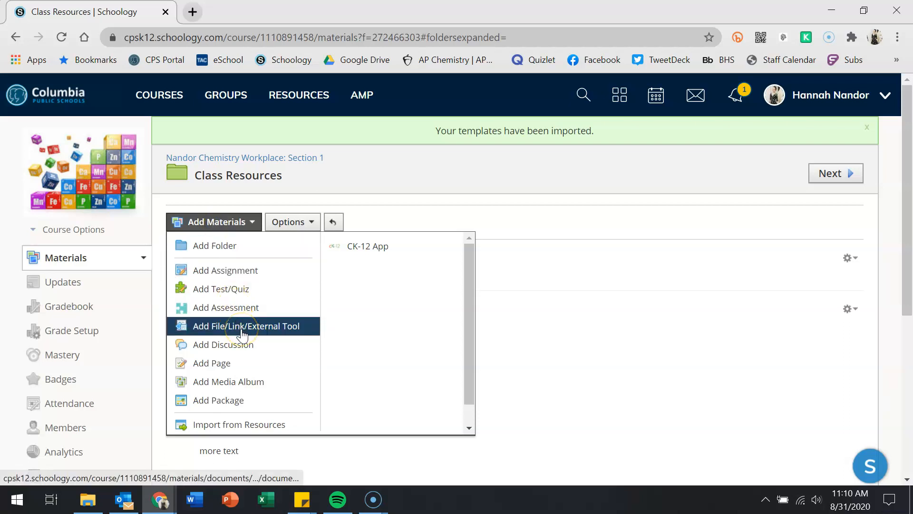
{"action": "left_click", "coordinate": [504, 210]}
{"action": "scroll", "coordinate": [516, 387], "scroll_direction": "down", "scroll_amount": 5}
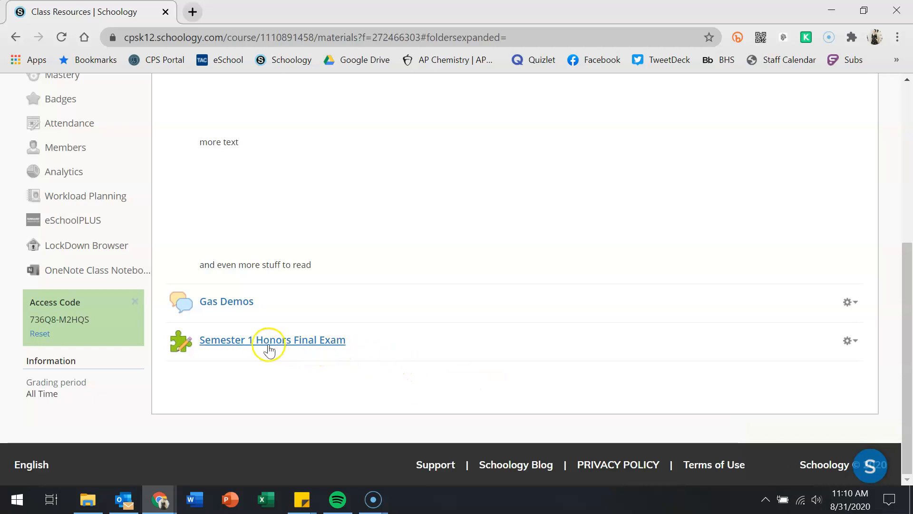
{"action": "mouse_move", "coordinate": [256, 319]}
{"action": "left_click_drag", "start_coordinate": [255, 319], "coordinate": [260, 295]}
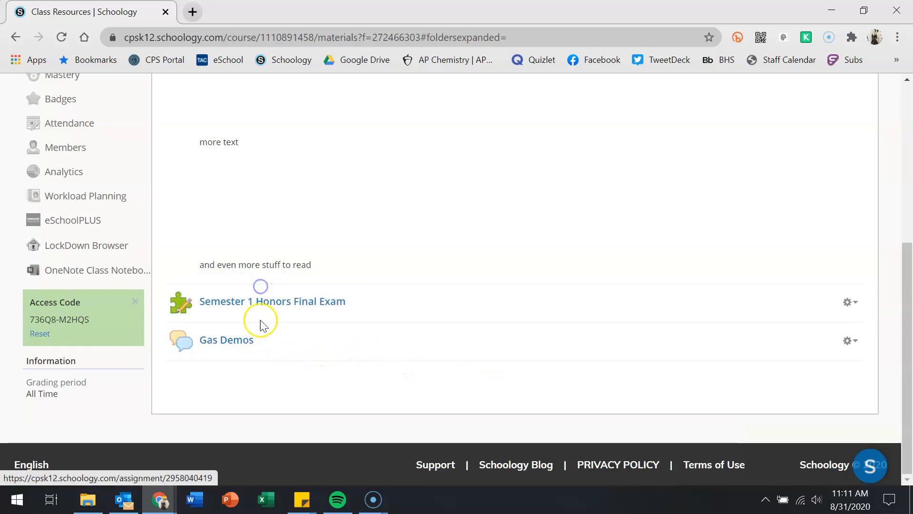
{"action": "scroll", "coordinate": [320, 277], "scroll_direction": "up", "scroll_amount": 6}
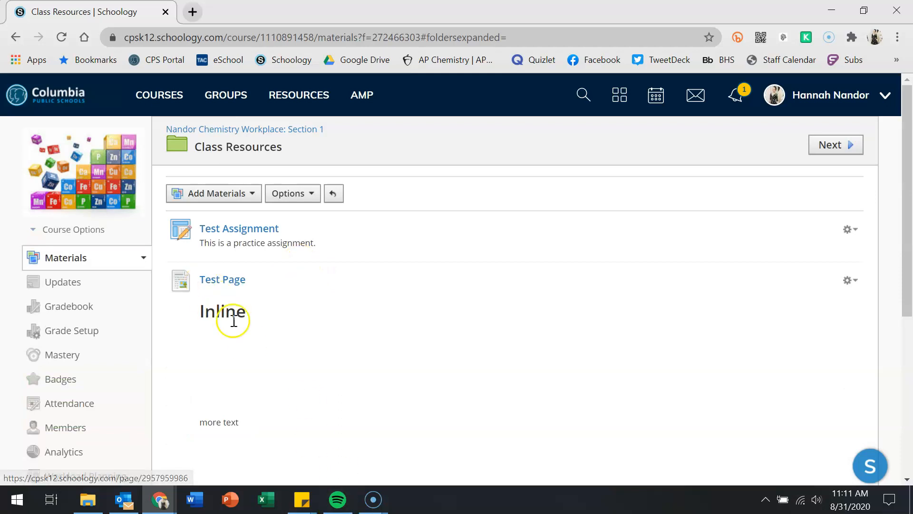
{"action": "left_click", "coordinate": [194, 263]}
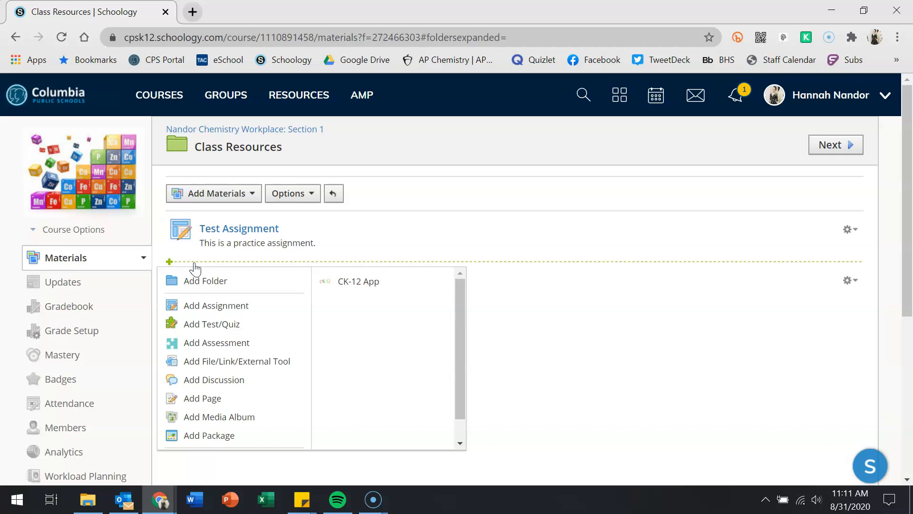
{"action": "left_click", "coordinate": [192, 264]}
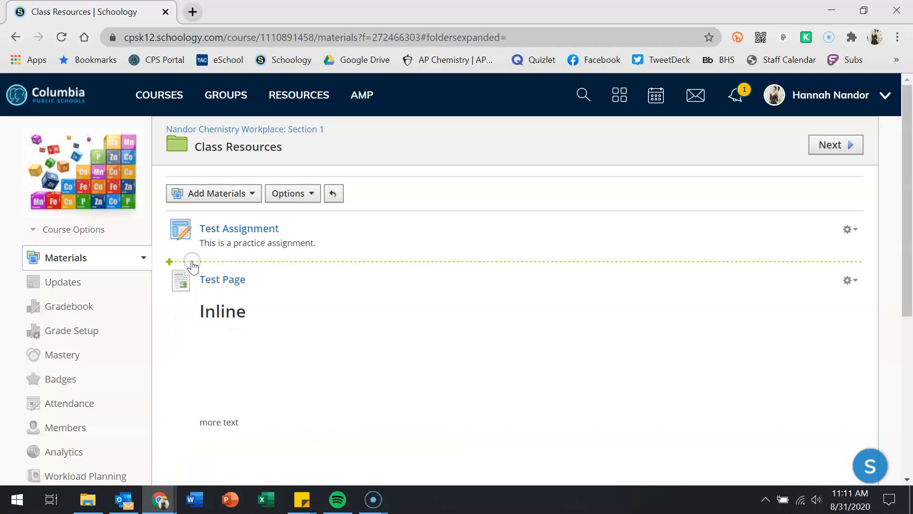
{"action": "scroll", "coordinate": [187, 265], "scroll_direction": "down", "scroll_amount": 2}
{"action": "scroll", "coordinate": [187, 265], "scroll_direction": "up", "scroll_amount": 2}
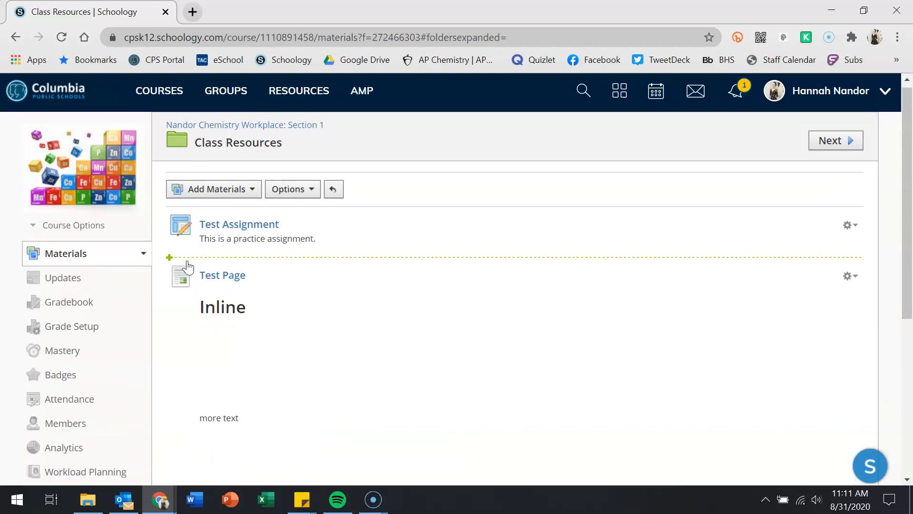
{"action": "scroll", "coordinate": [187, 265], "scroll_direction": "down", "scroll_amount": 6}
{"action": "left_click", "coordinate": [212, 342]}
{"action": "left_click_drag", "start_coordinate": [212, 343], "coordinate": [215, 297]}
{"action": "scroll", "coordinate": [453, 342], "scroll_direction": "up", "scroll_amount": 5}
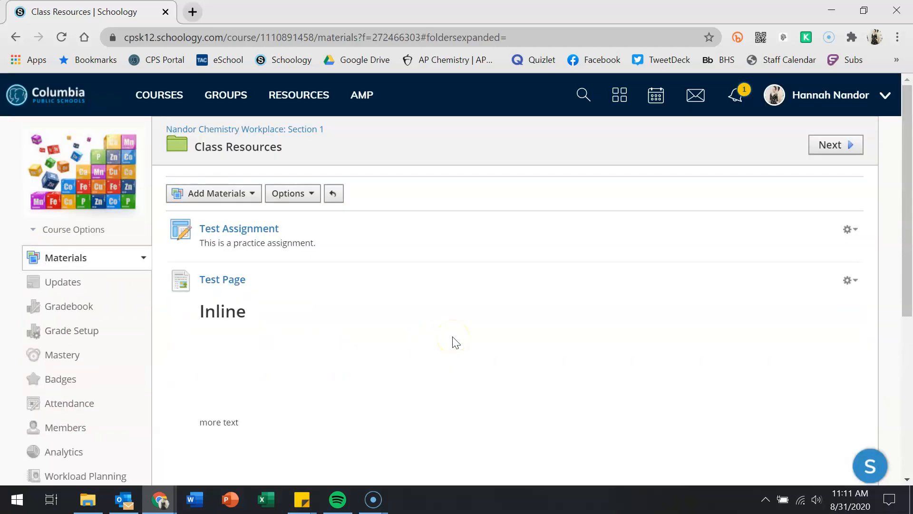
{"action": "left_click", "coordinate": [248, 193]}
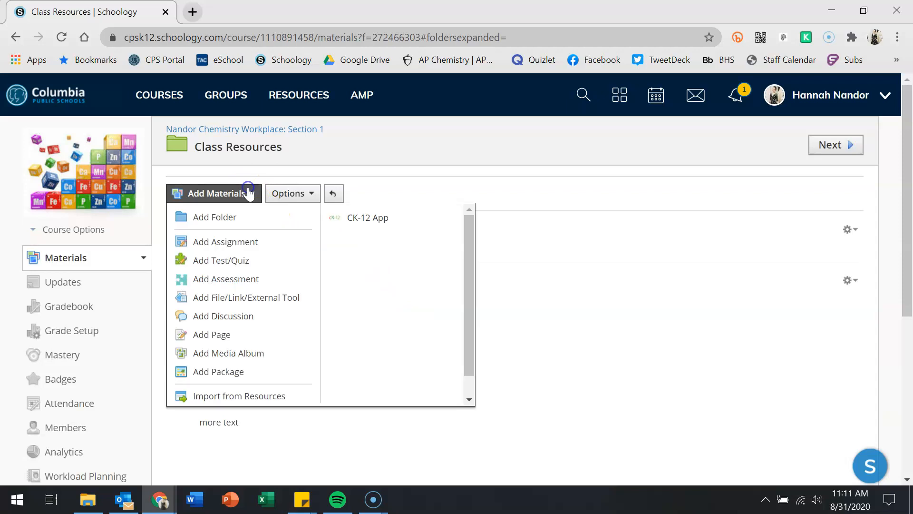
{"action": "scroll", "coordinate": [281, 376], "scroll_direction": "down", "scroll_amount": 1}
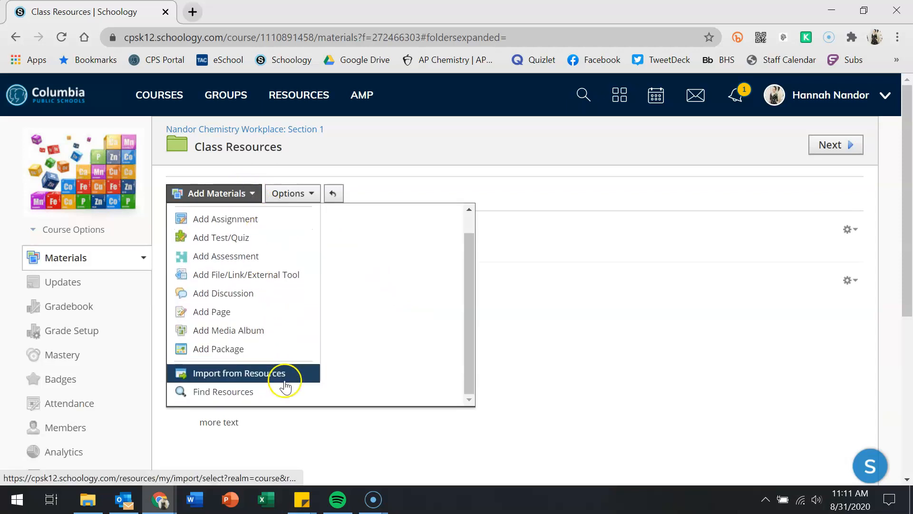
{"action": "scroll", "coordinate": [397, 383], "scroll_direction": "up", "scroll_amount": 1}
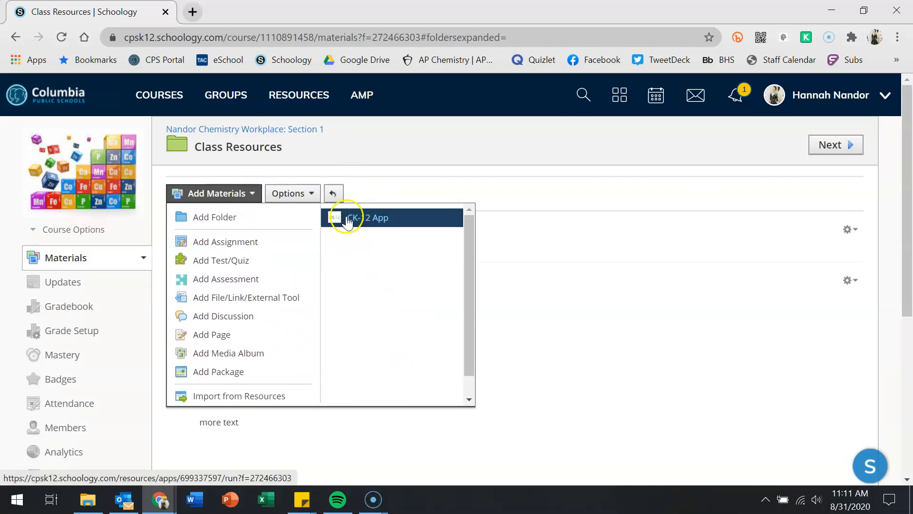
{"action": "left_click", "coordinate": [351, 228]}
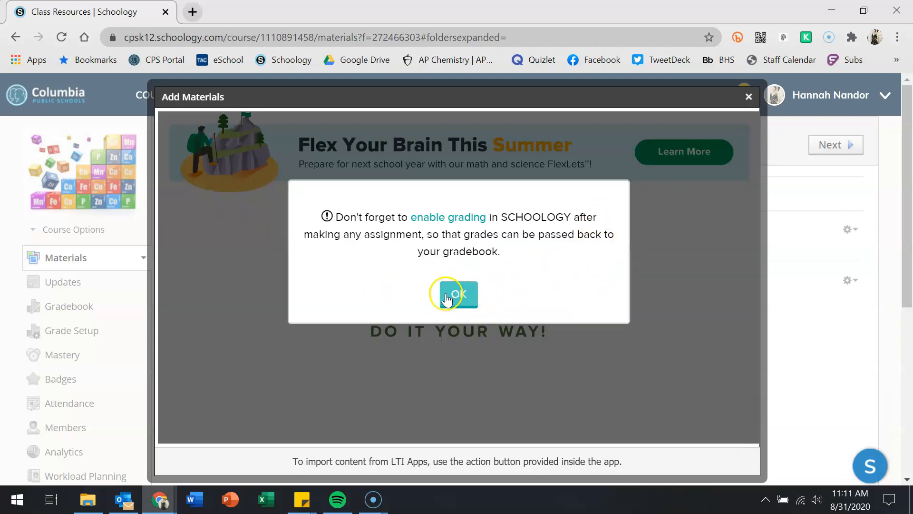
{"action": "left_click", "coordinate": [459, 294]}
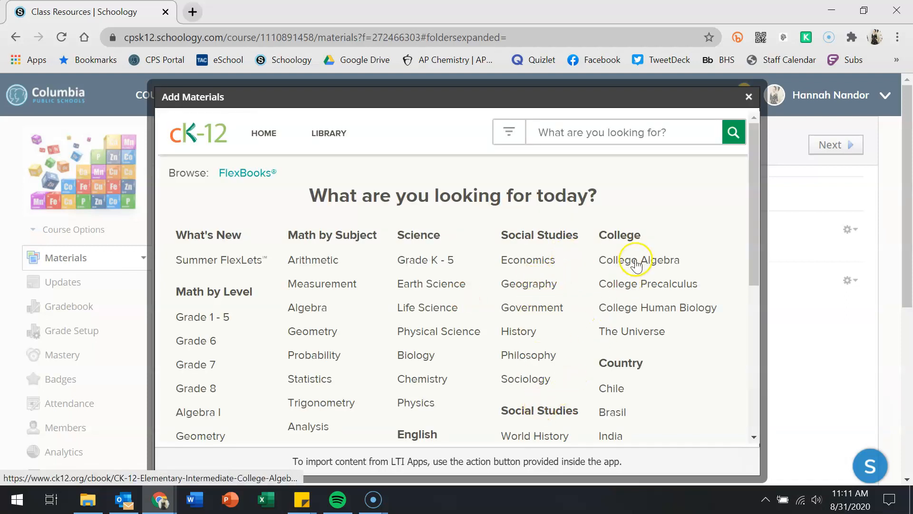
{"action": "left_click", "coordinate": [315, 309]}
{"action": "scroll", "coordinate": [315, 312], "scroll_direction": "down", "scroll_amount": 3}
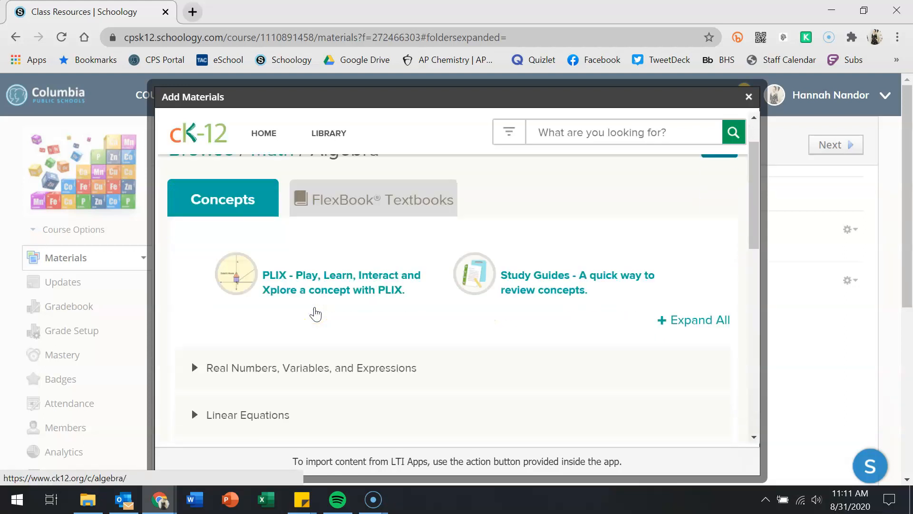
{"action": "left_click", "coordinate": [305, 296]}
{"action": "scroll", "coordinate": [347, 297], "scroll_direction": "down", "scroll_amount": 5}
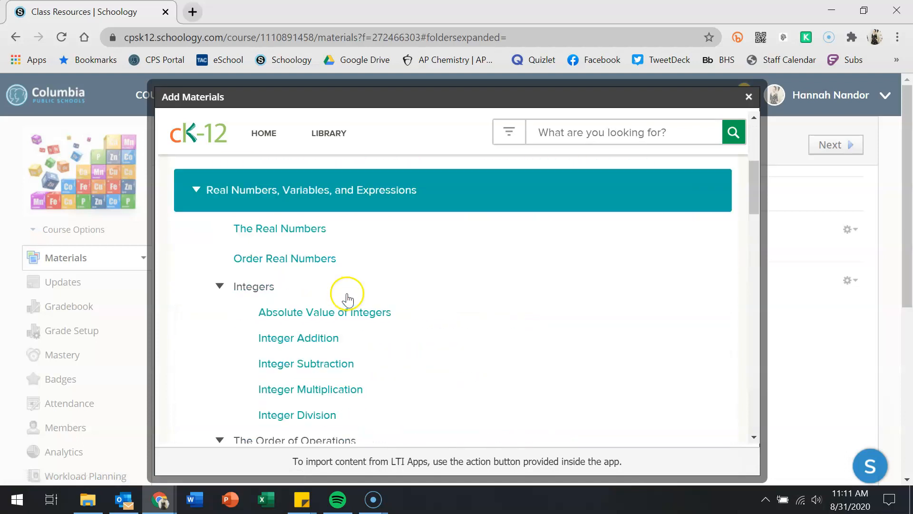
{"action": "left_click", "coordinate": [328, 346]}
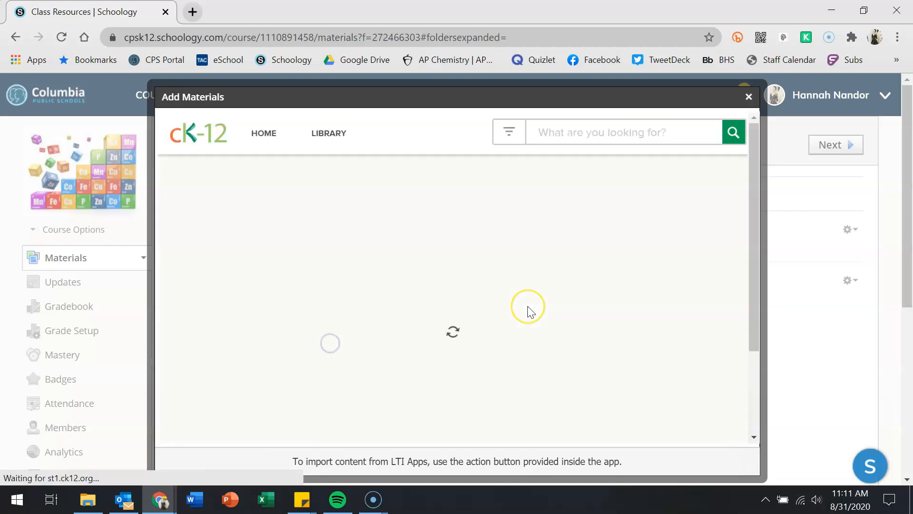
{"action": "scroll", "coordinate": [531, 312], "scroll_direction": "down", "scroll_amount": 3}
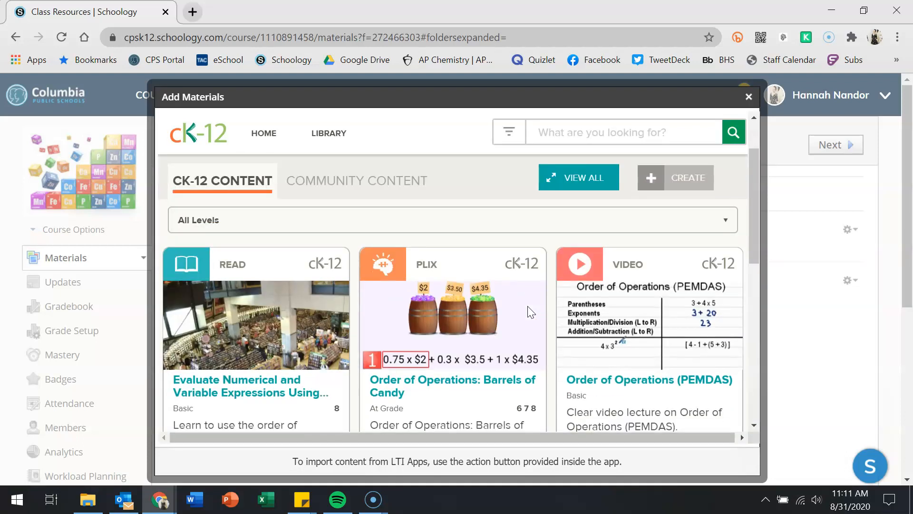
{"action": "scroll", "coordinate": [531, 312], "scroll_direction": "down", "scroll_amount": 1}
{"action": "left_click", "coordinate": [442, 333]}
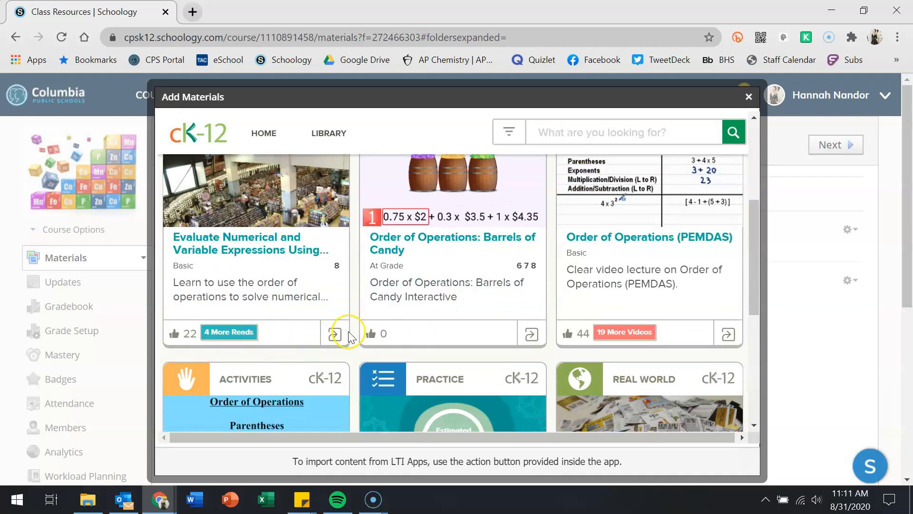
{"action": "left_click", "coordinate": [334, 341]}
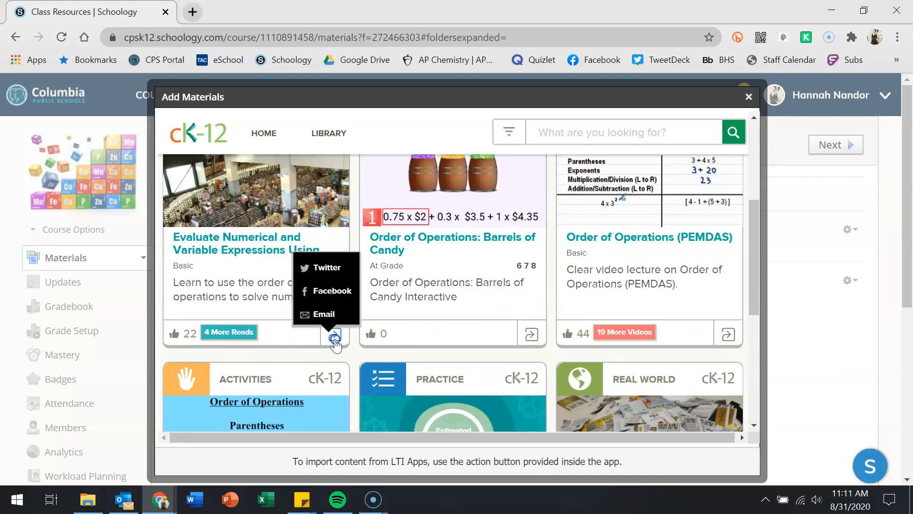
{"action": "left_click", "coordinate": [335, 340]}
{"action": "scroll", "coordinate": [256, 331], "scroll_direction": "up", "scroll_amount": 3}
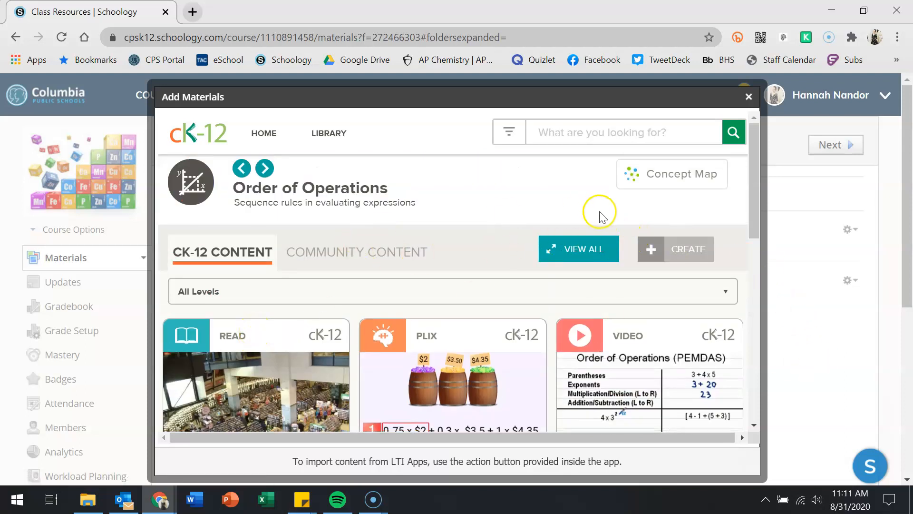
{"action": "left_click", "coordinate": [749, 96]}
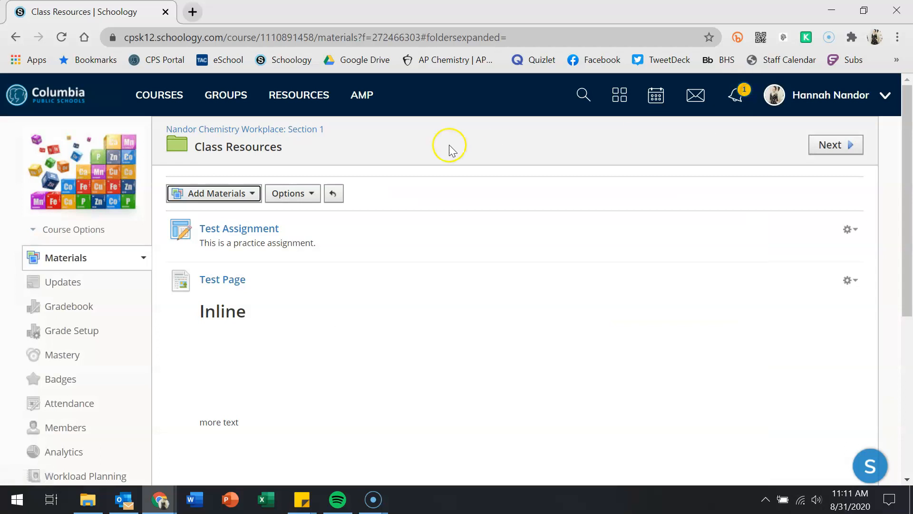
{"action": "left_click", "coordinate": [231, 195]}
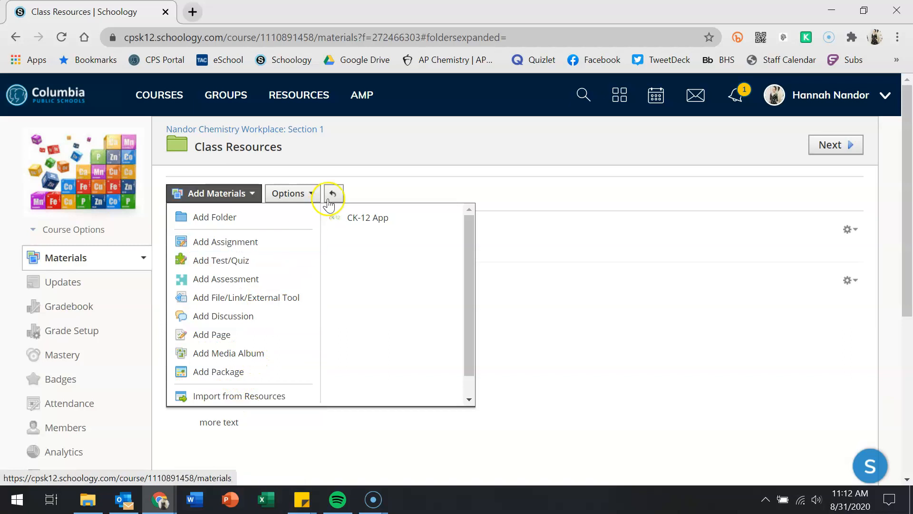
{"action": "left_click", "coordinate": [370, 189]}
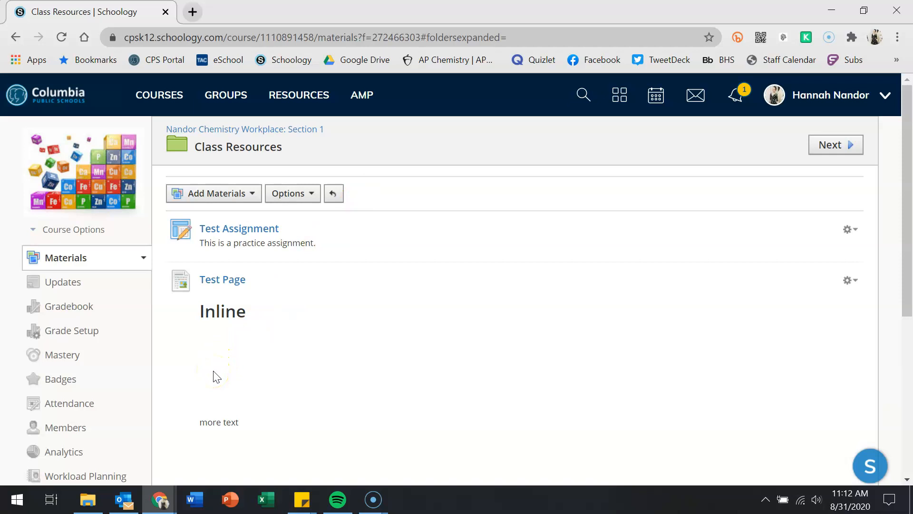
{"action": "scroll", "coordinate": [217, 378], "scroll_direction": "down", "scroll_amount": 6}
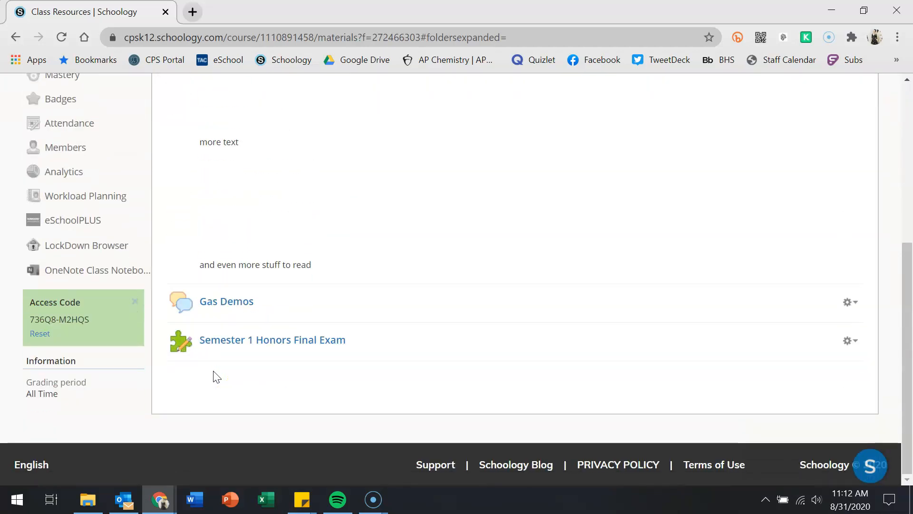
{"action": "scroll", "coordinate": [216, 377], "scroll_direction": "up", "scroll_amount": 3}
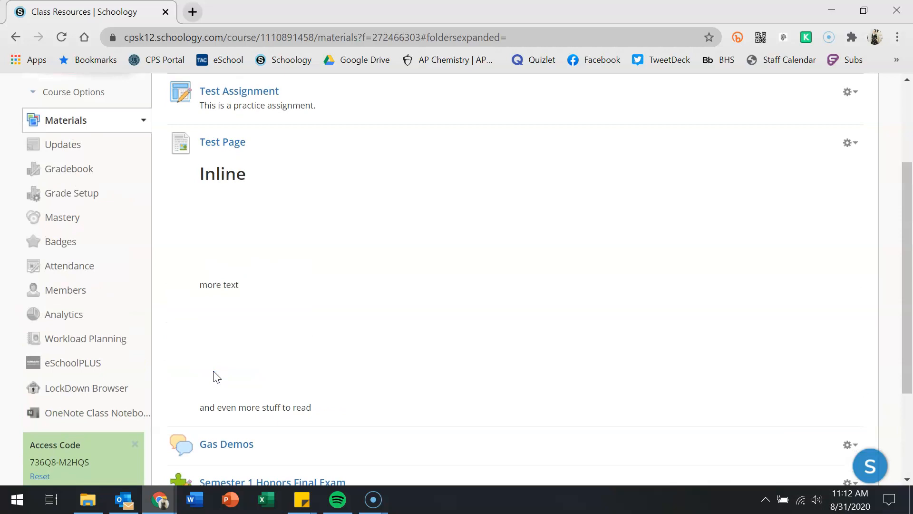
{"action": "scroll", "coordinate": [217, 377], "scroll_direction": "up", "scroll_amount": 2}
{"action": "scroll", "coordinate": [217, 377], "scroll_direction": "up", "scroll_amount": 2}
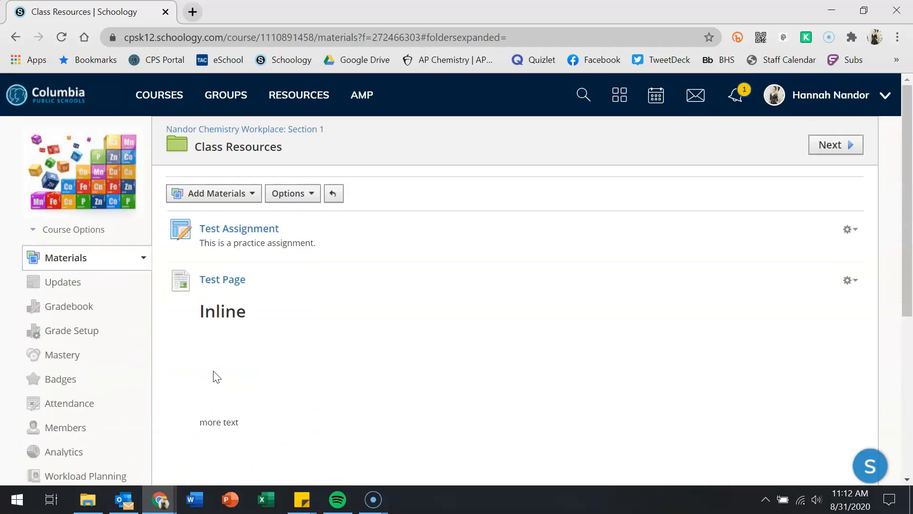